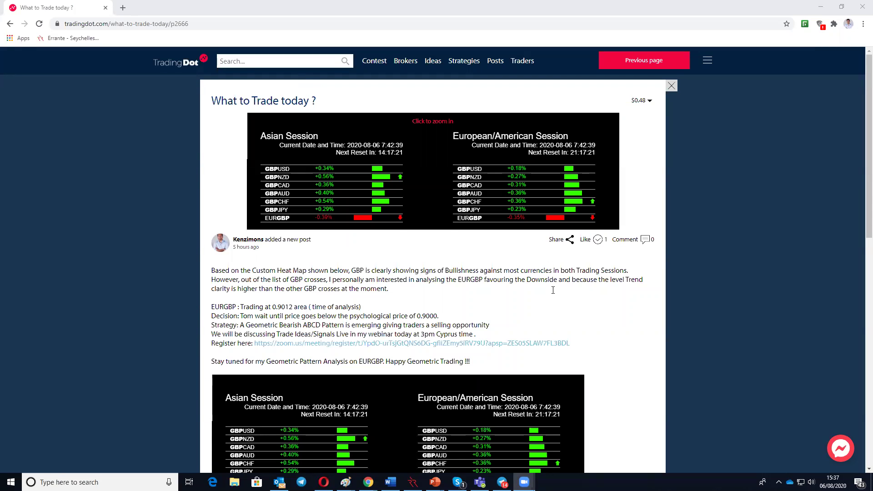
Scroll the 'What to Trade today' post, then dismiss it to show the TradingDot feed.
scroll(312, 267, down, 1)
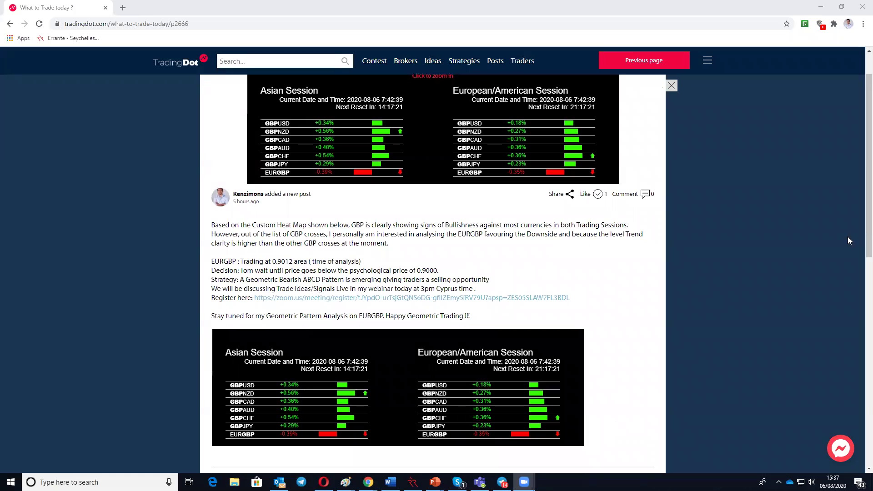
scroll(462, 314, up, 1)
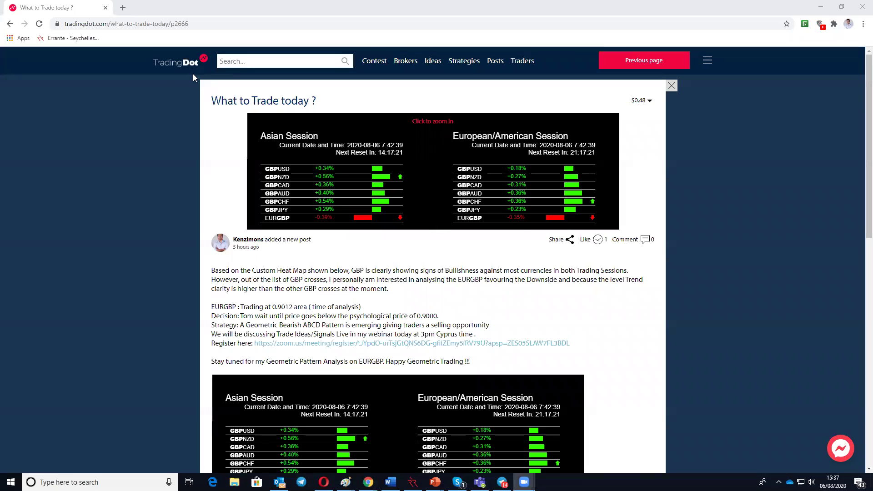
click(521, 226)
key(Escape)
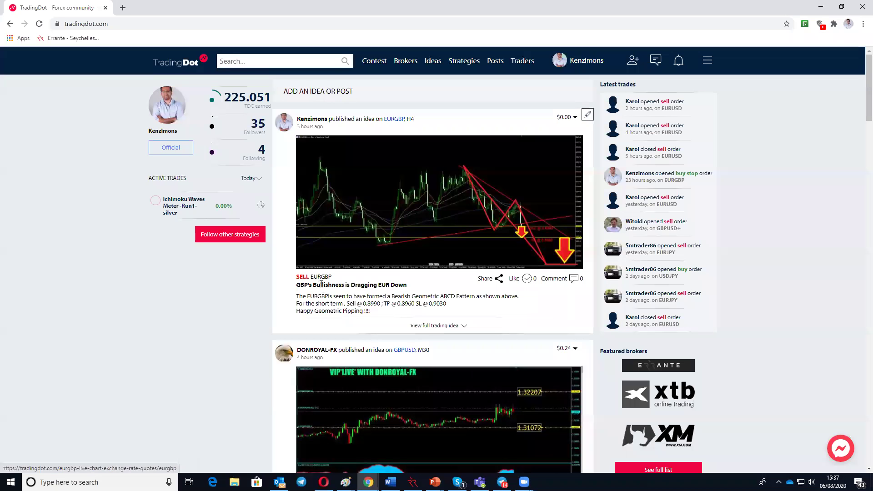
Open the 'GBP's Bullishness is Dragging EUR Down' post, then show MetaTrader's EURGBP H4 chart.
click(453, 236)
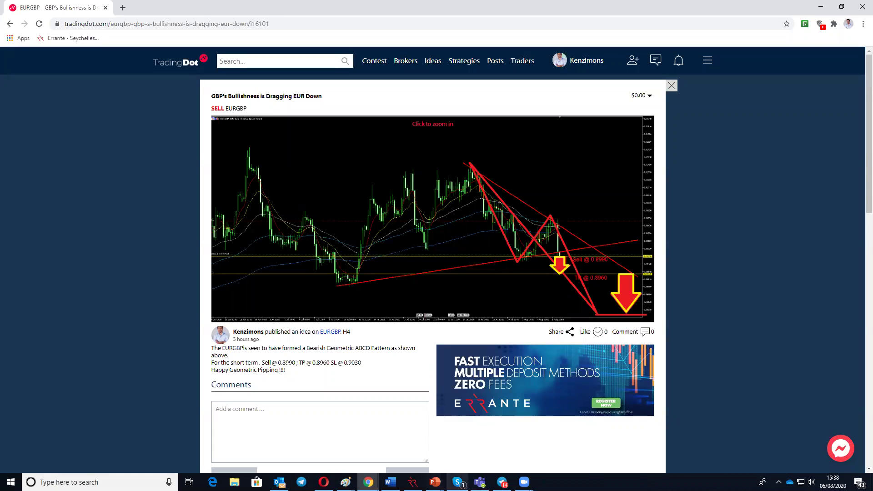
click(412, 482)
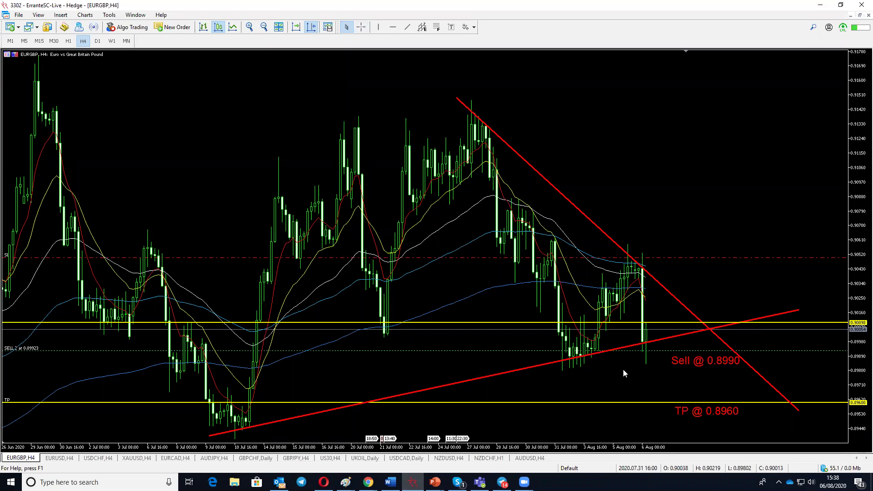
Set the EURGBP chart to the D1 timeframe.
click(97, 41)
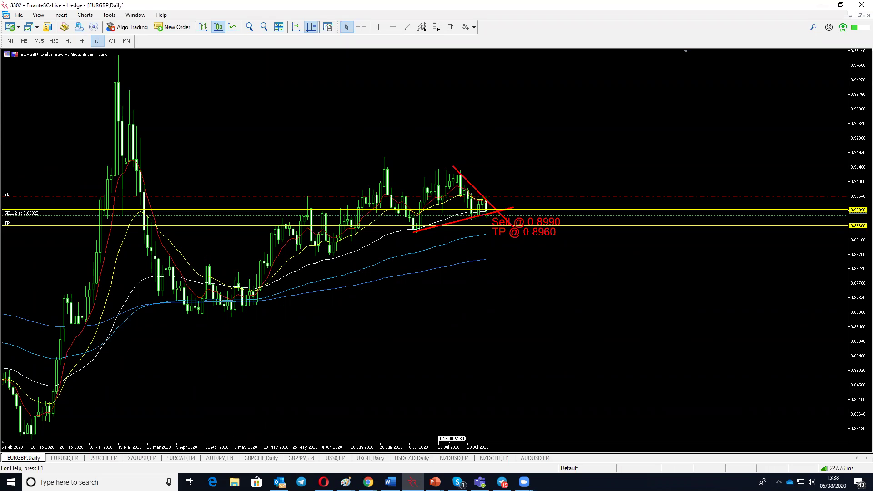
Bring up the GBPJPY,H4 chart tab in MetaTrader.
key(alt+Tab)
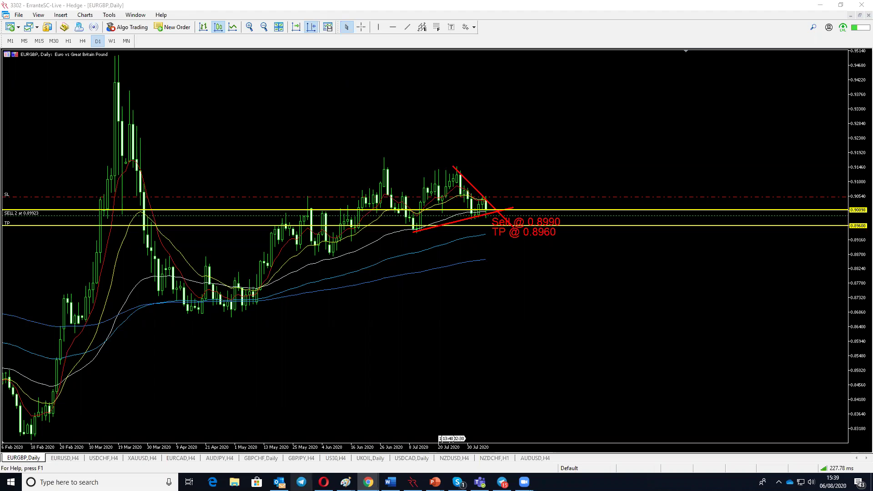
click(302, 458)
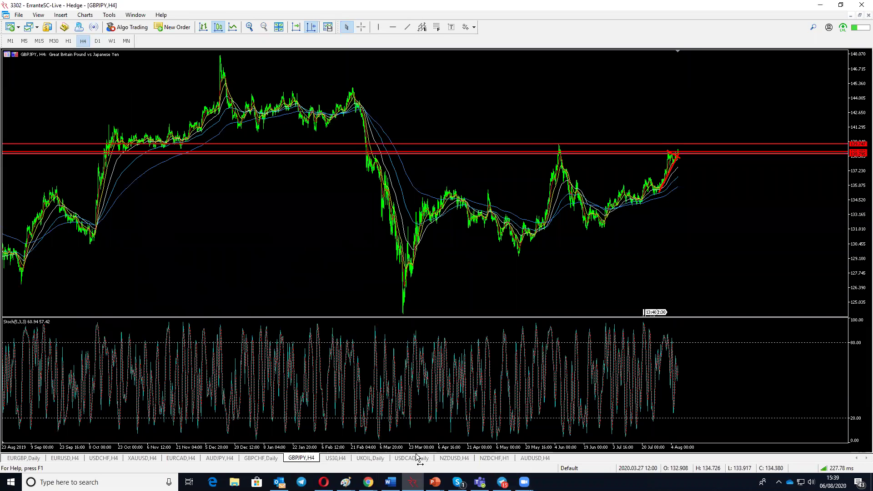
Show Market Watch and load GBPUSD into the AUDUSD H4 chart window.
click(534, 458)
click(38, 15)
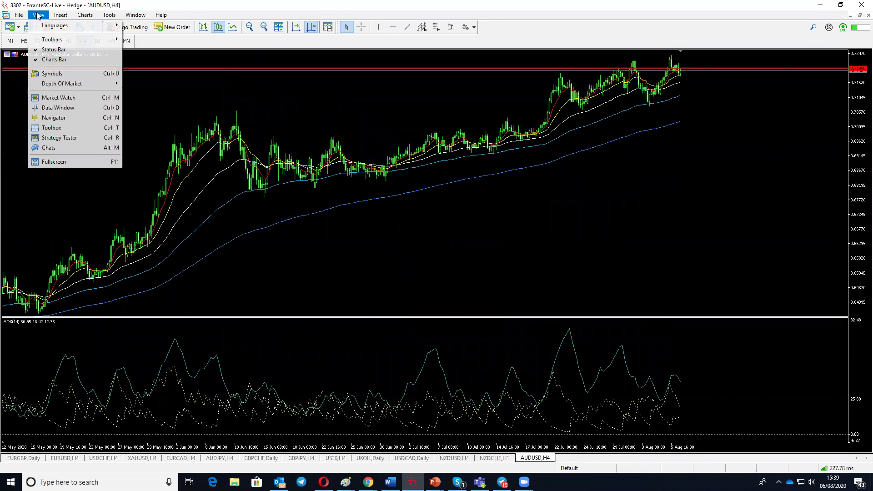
click(69, 100)
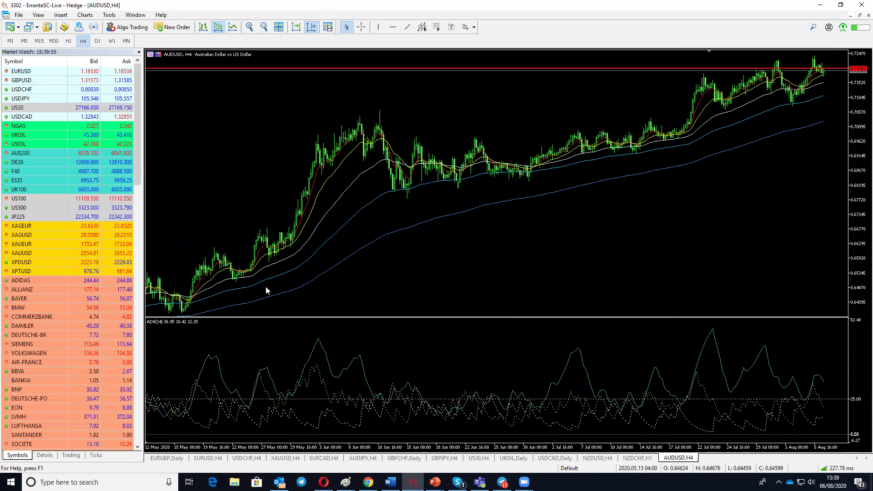
drag(27, 82, 295, 122)
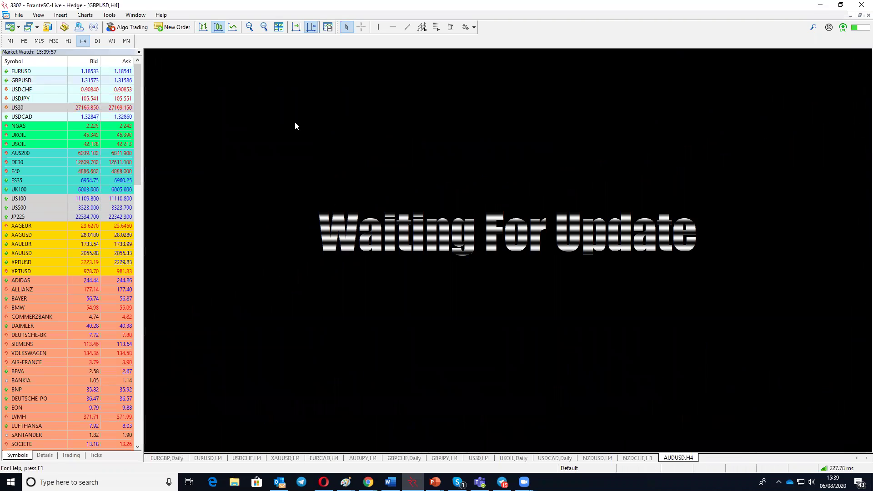
Zoom in and compress the price scale to inspect recent GBPUSD H4 candles.
click(249, 27)
click(250, 27)
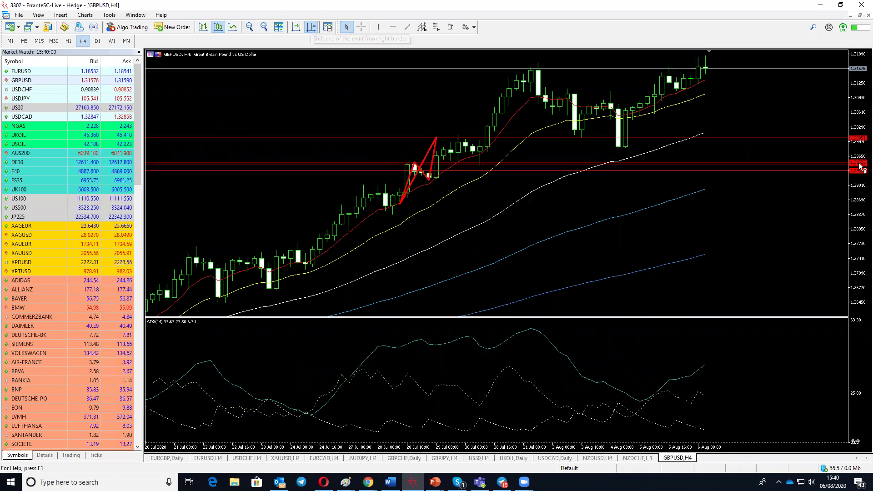
drag(856, 118, 856, 132)
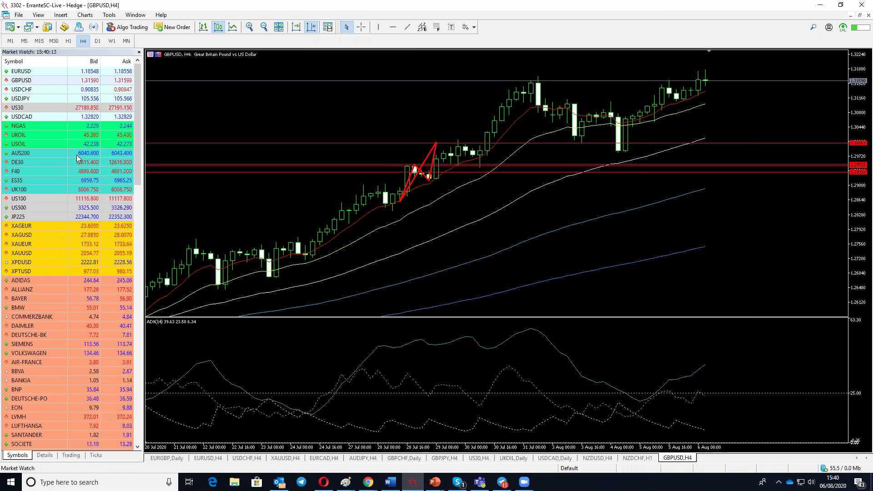
scroll(93, 285, down, 15)
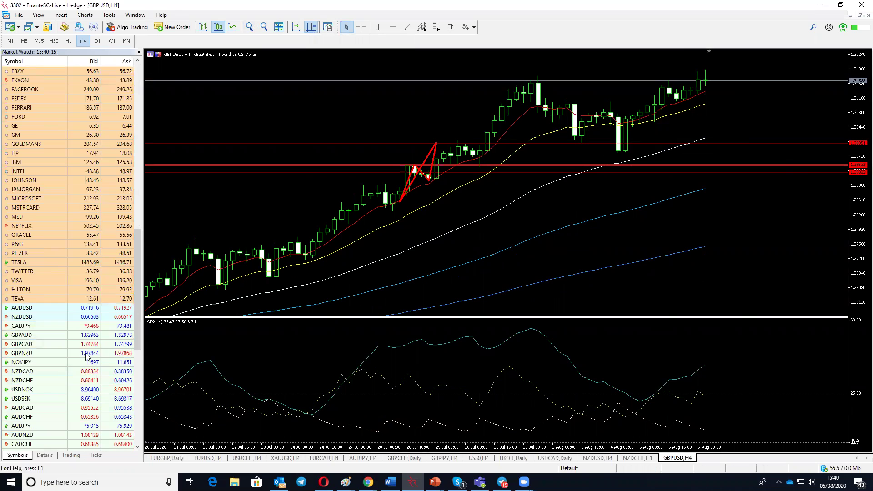
Load GBPAUD into the H4 chart, jump to the latest bars, and cancel the line tool.
click(65, 335)
drag(223, 248, 241, 181)
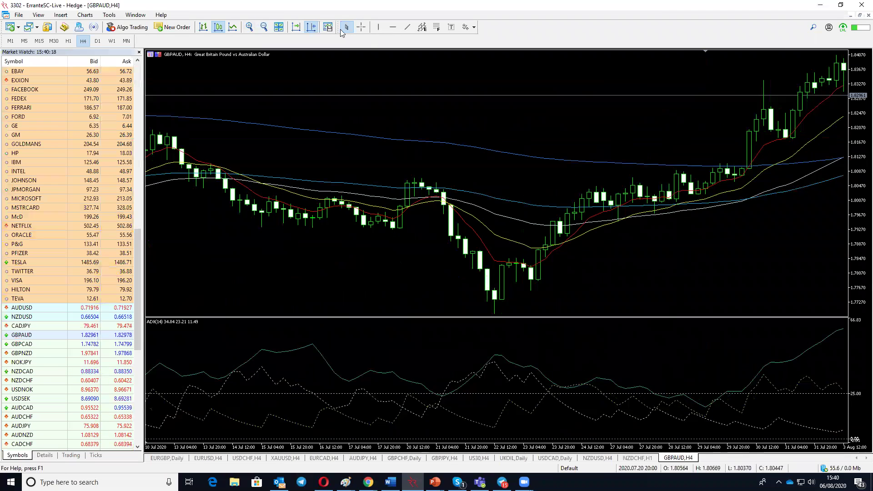
click(393, 27)
key(Escape)
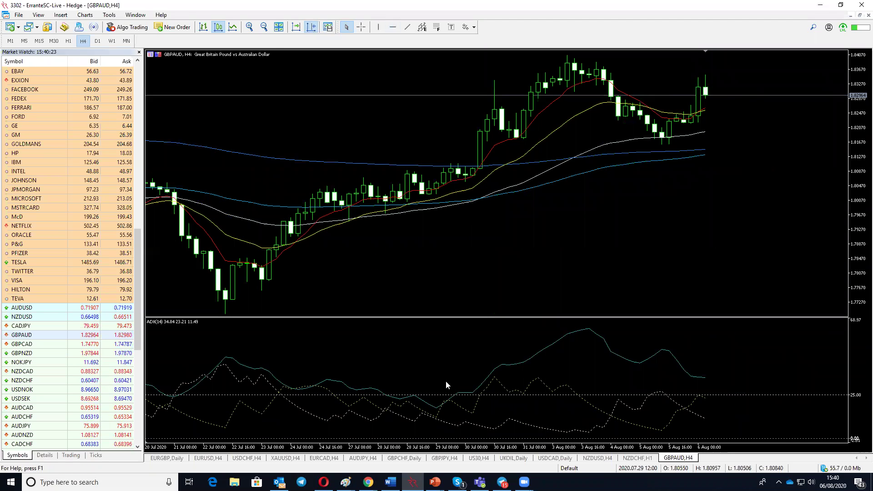
Load GBPCAD, then GBPNZD, and compress the GBPNZD price scale.
drag(25, 345, 209, 246)
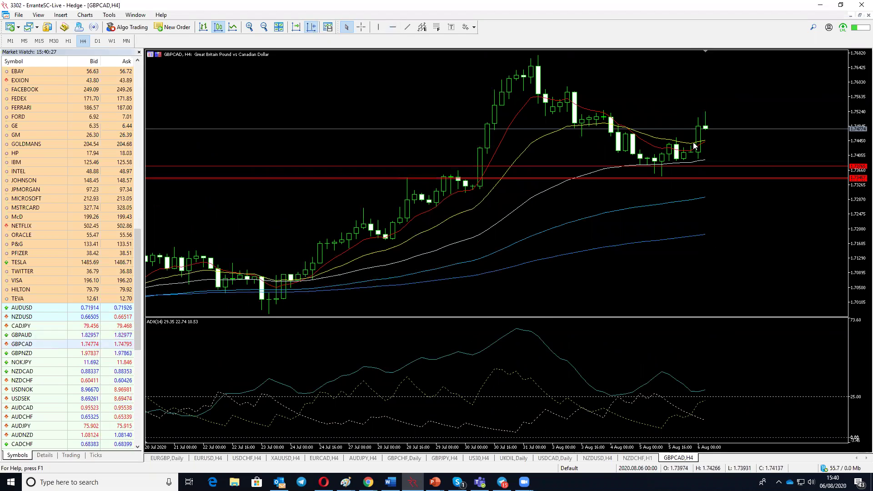
drag(35, 350, 420, 171)
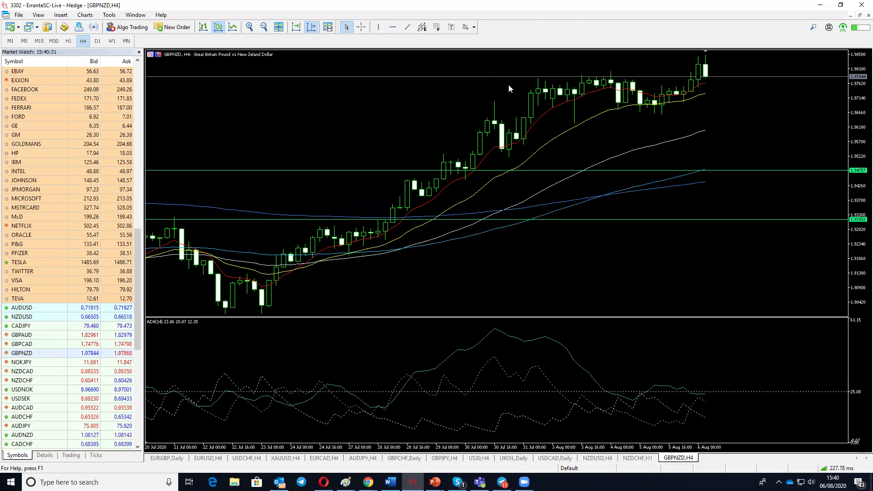
drag(855, 114, 858, 139)
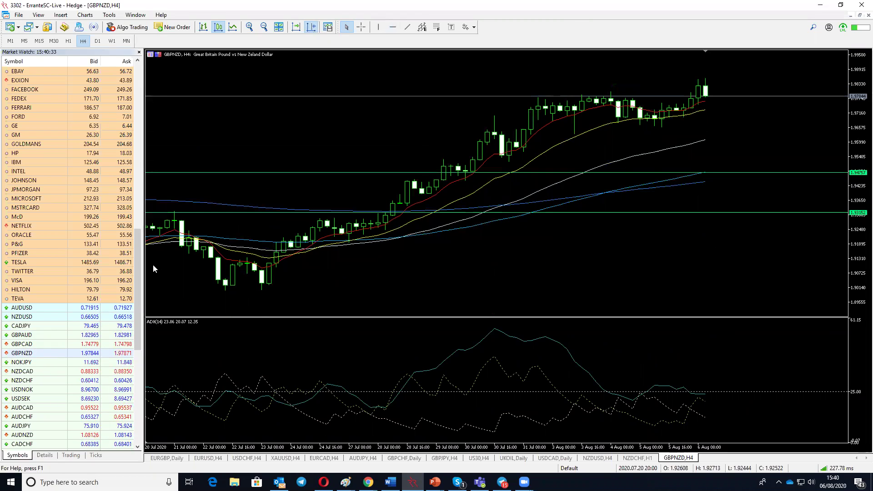
key(alt+Tab)
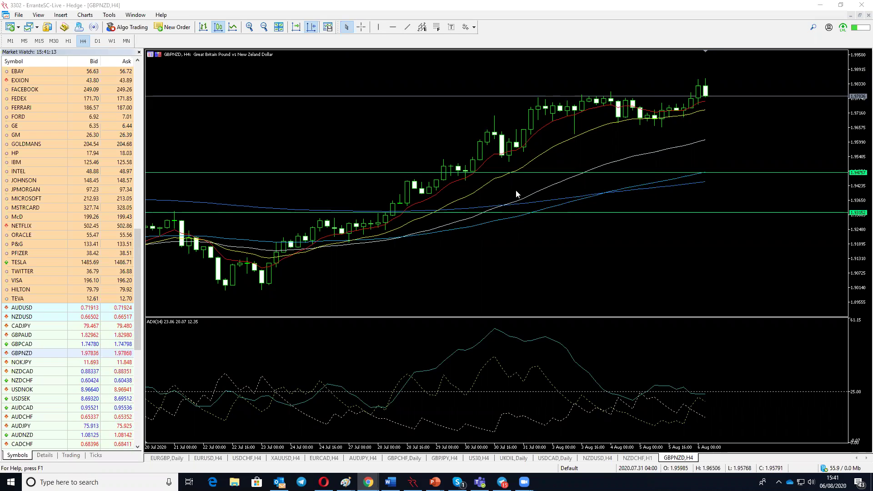
Switch to the EURGBP,Daily tab, zoom in, and stretch the price axis over June–August.
click(168, 457)
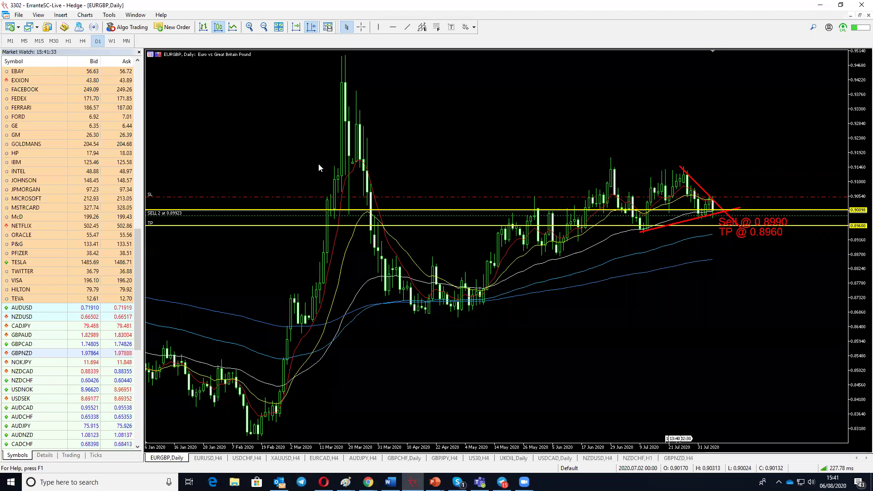
click(249, 27)
click(249, 27)
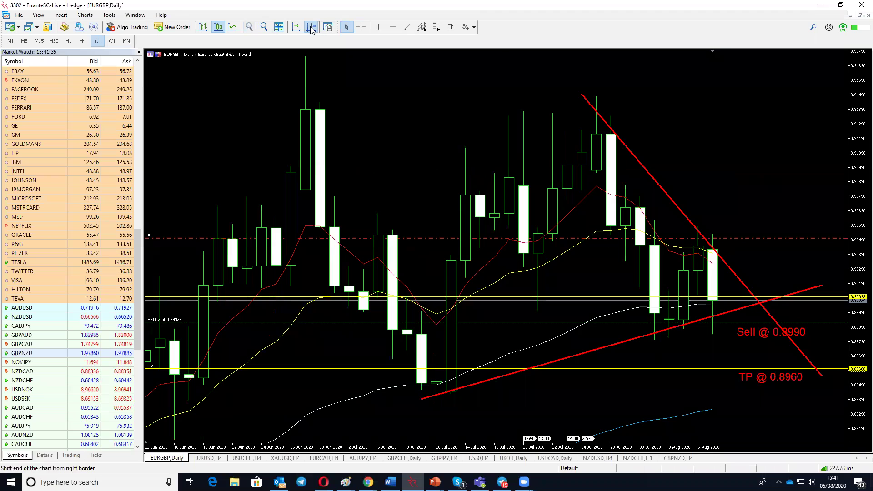
drag(859, 155, 862, 250)
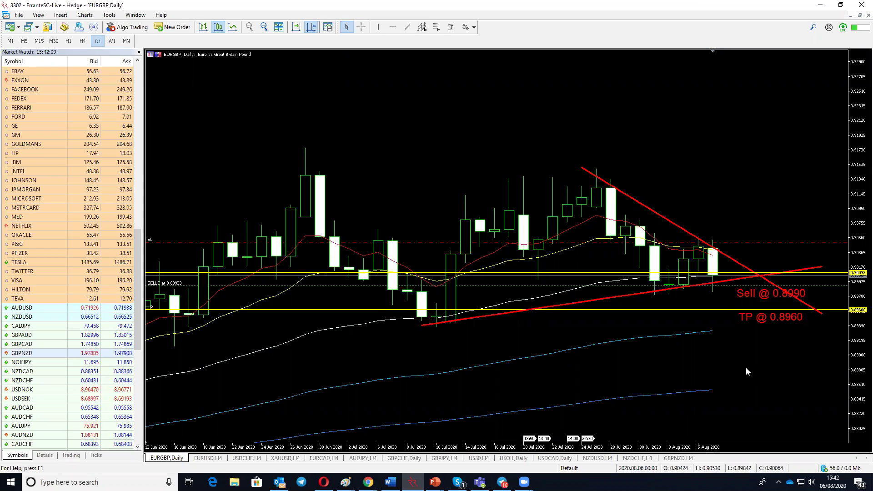
Zoom out, select the descending and rising red trendlines, and delete them.
click(263, 27)
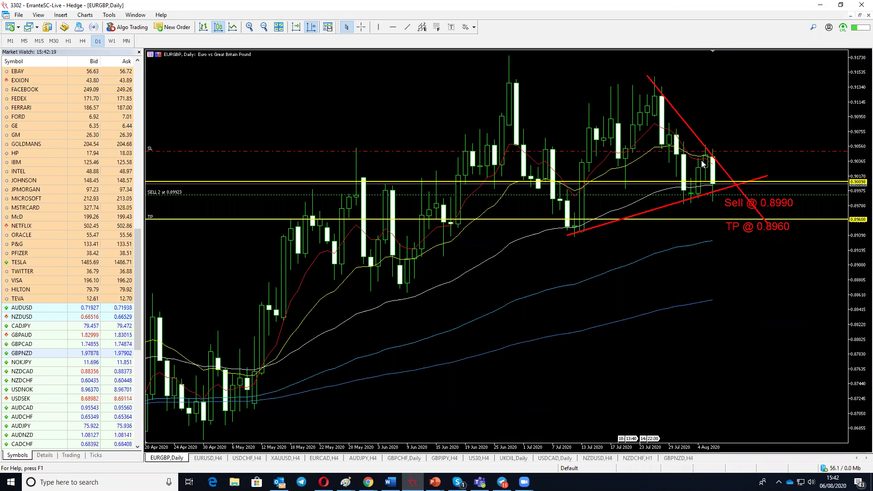
double_click(705, 146)
double_click(689, 199)
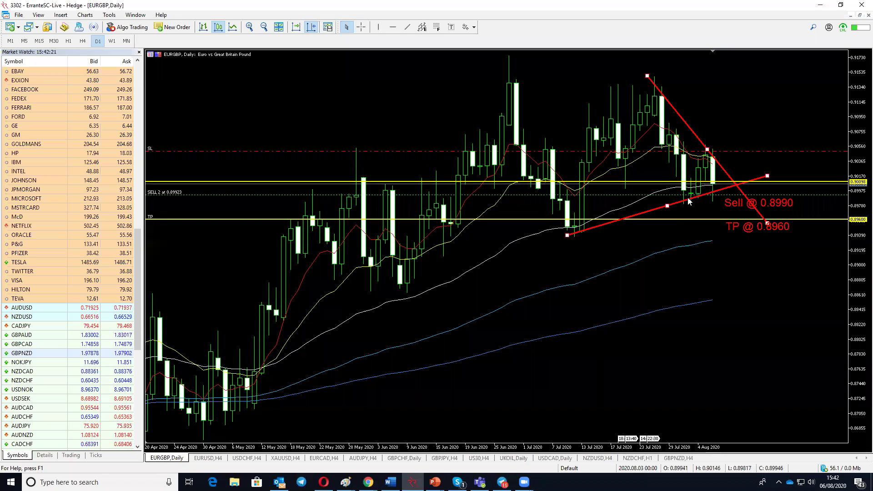
key(Delete)
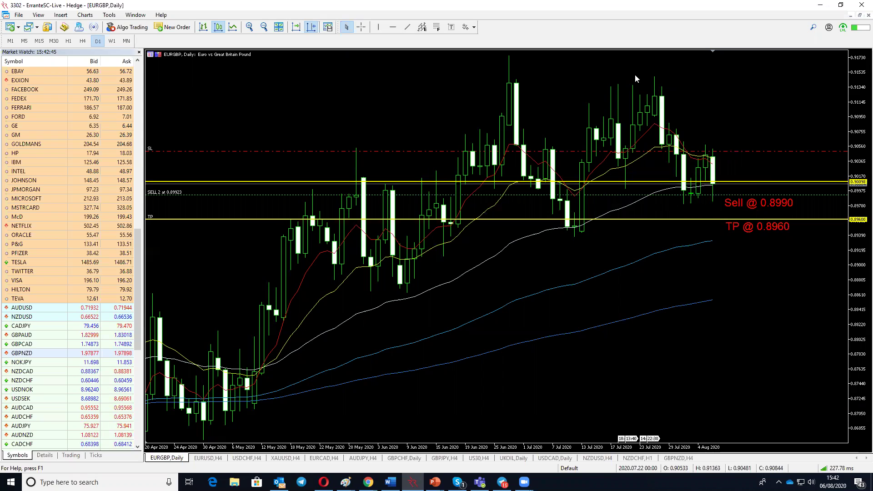
mouse_move(587, 135)
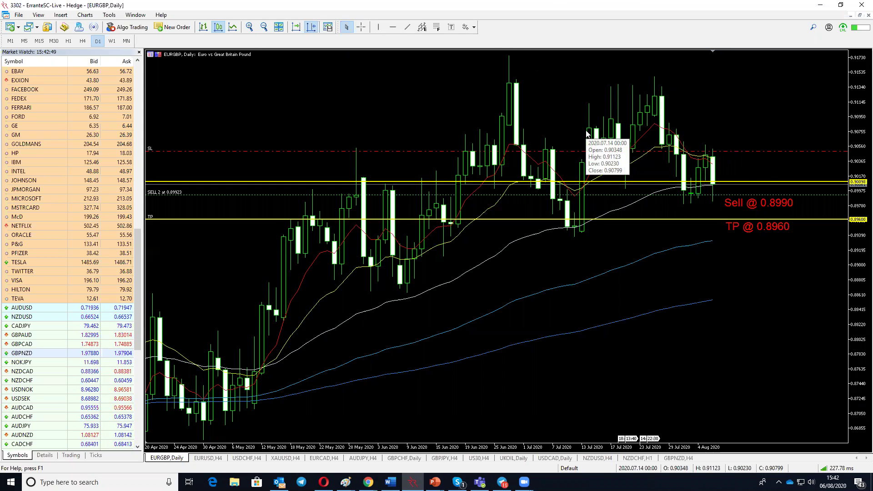
Show the EURUSD,H4 chart from the bottom tab row.
click(217, 458)
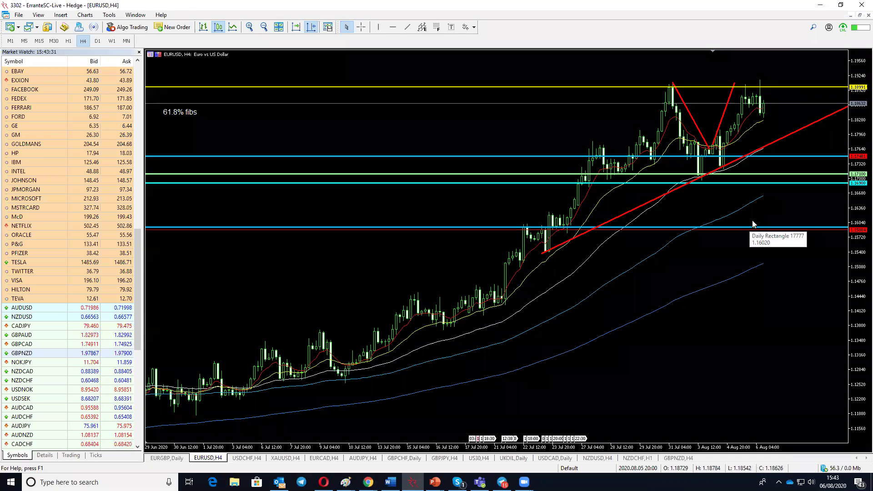
Insert a Stochastic Oscillator with default 5,3,3 settings on the EURUSD H4 chart.
click(67, 15)
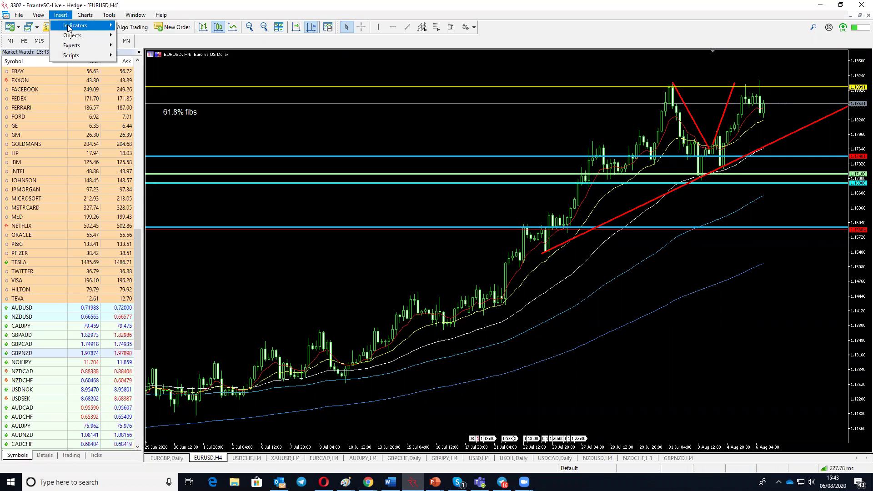
mouse_move(69, 27)
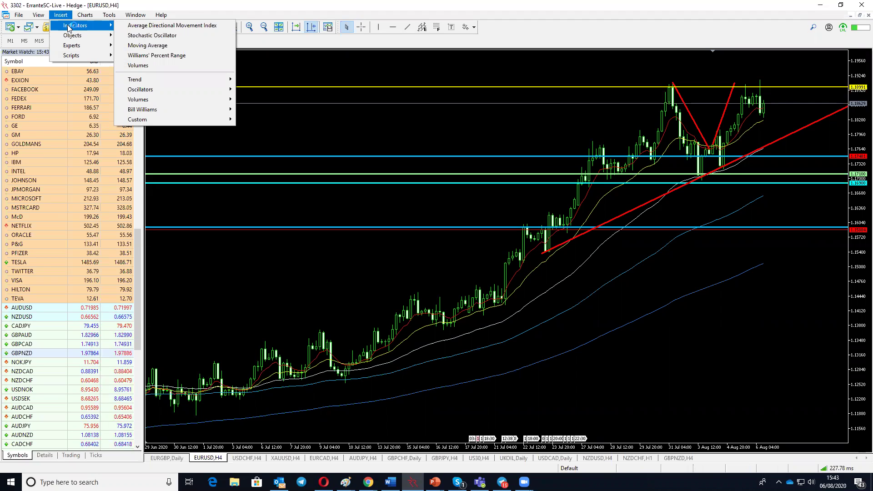
click(150, 36)
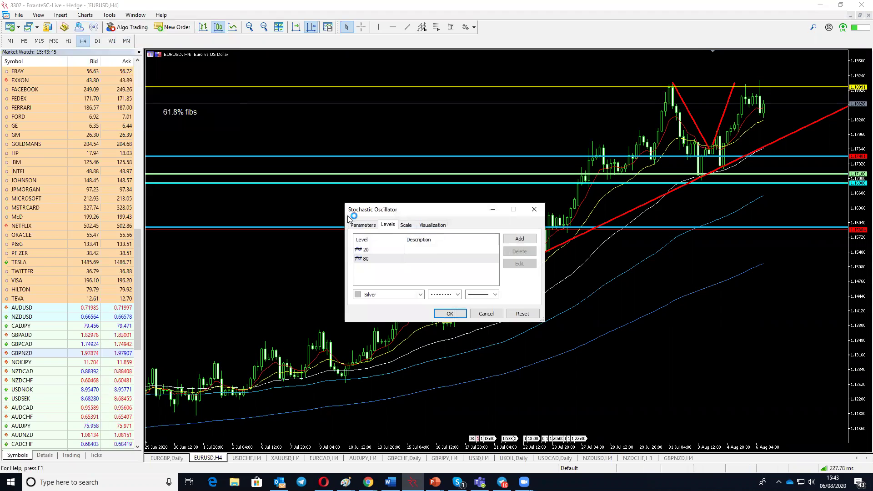
click(456, 313)
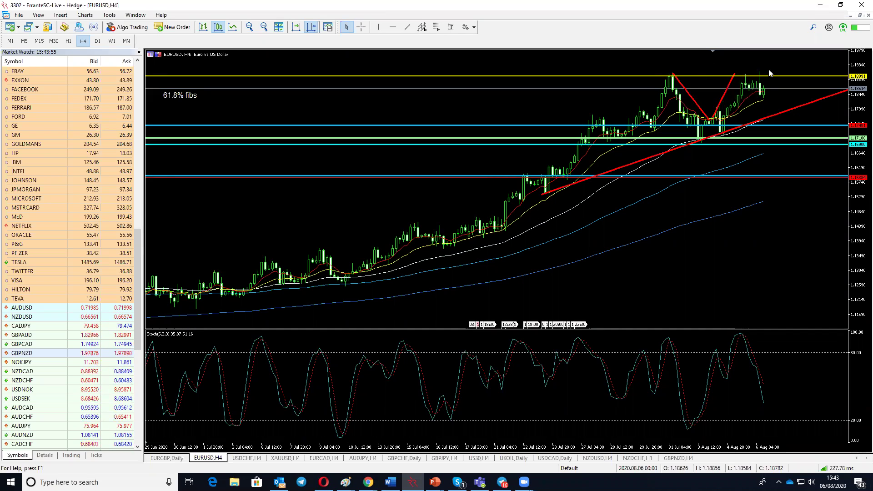
Draw a trend line across the recent Stochastic peaks on EURUSD H4, then delete it.
click(408, 27)
drag(670, 339, 738, 332)
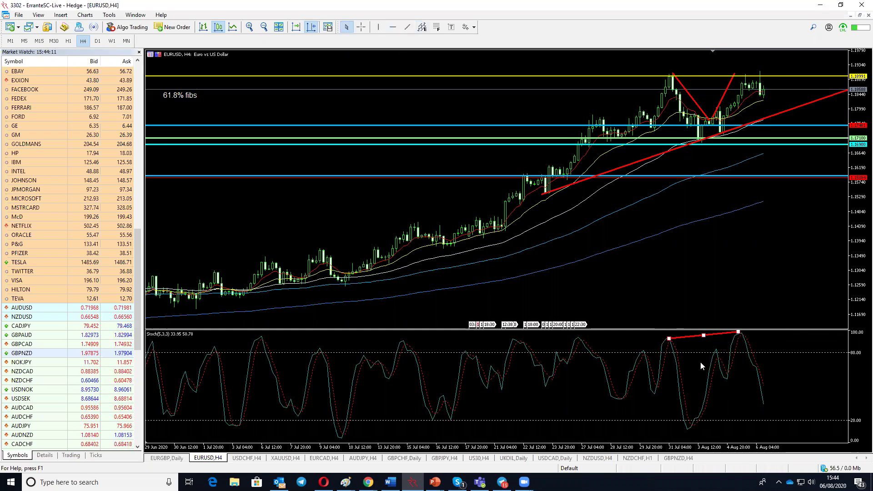
key(Delete)
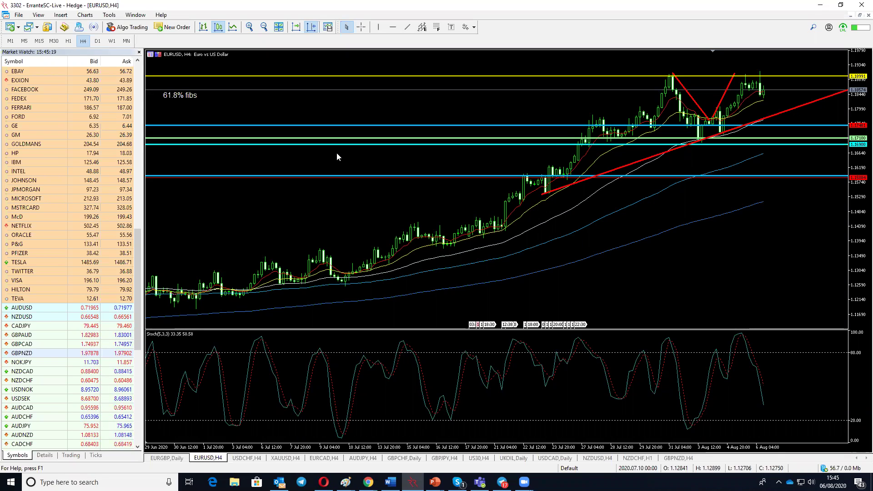
Switch to the Chrome window showing the EURGBP TradingDot idea.
mouse_move(368, 482)
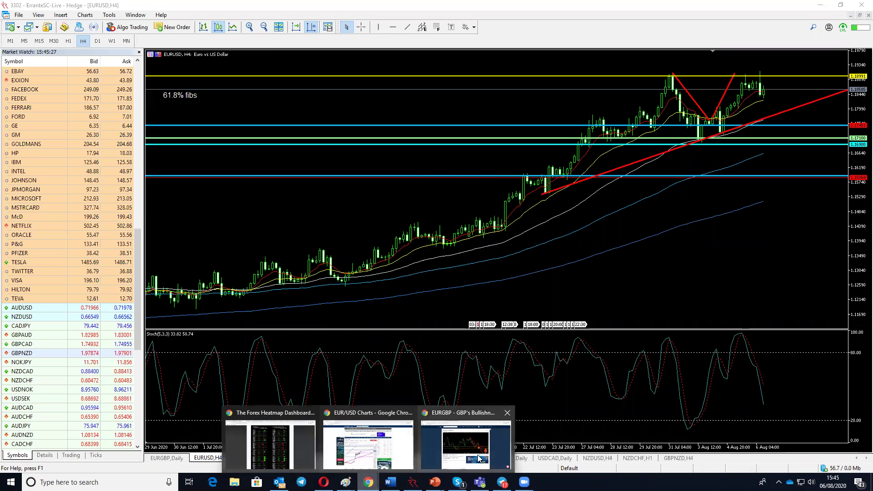
click(470, 443)
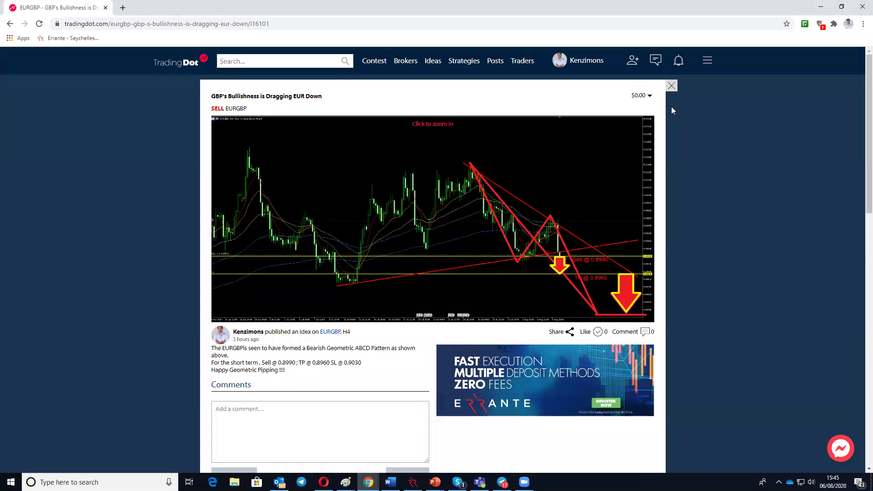
Scroll through the EURGBP idea, then return to the TradingDot home feed.
scroll(504, 293, down, 3)
scroll(504, 293, down, 6)
scroll(509, 289, up, 9)
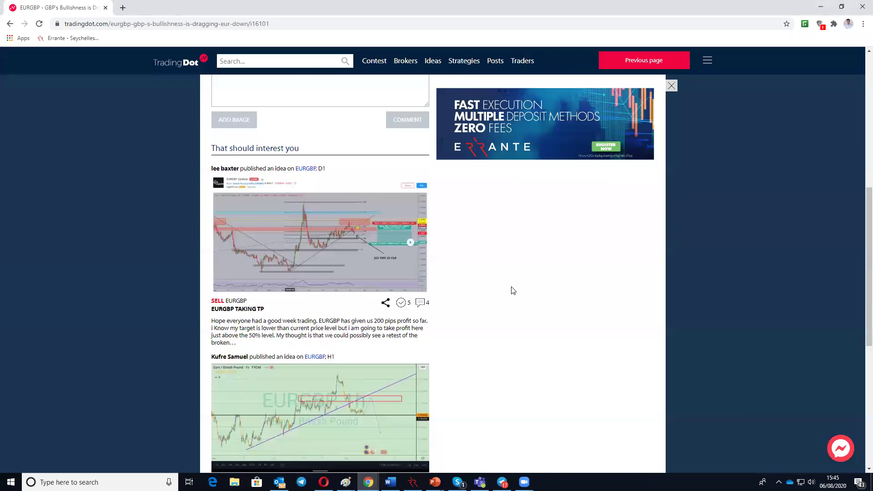
click(178, 65)
Open the 'What to Trade today?' post from the feed and scroll into it.
scroll(468, 232, down, 8)
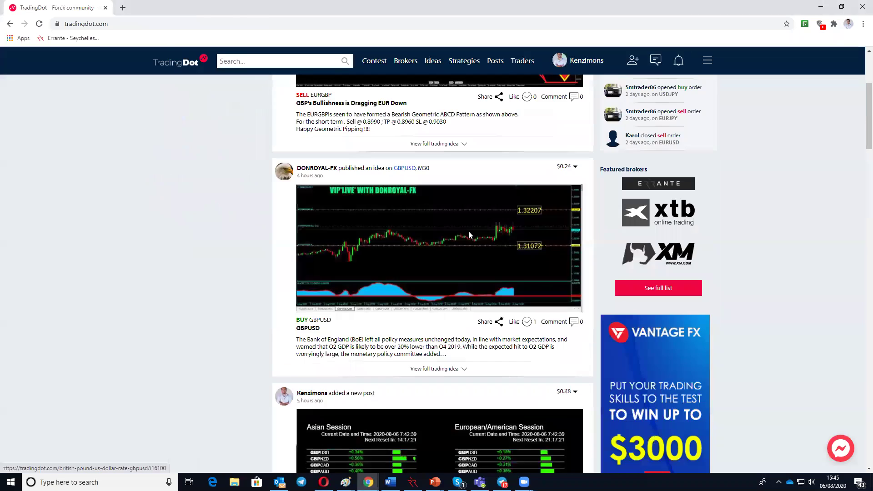
click(581, 211)
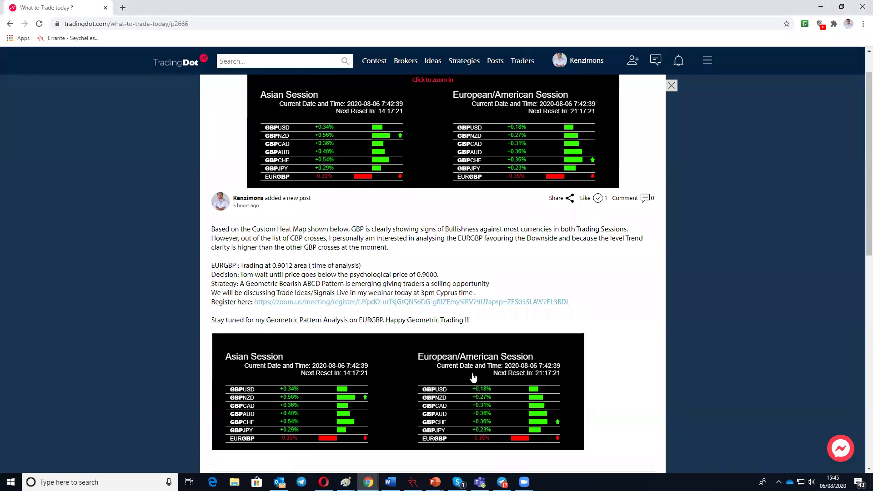
scroll(342, 331, down, 5)
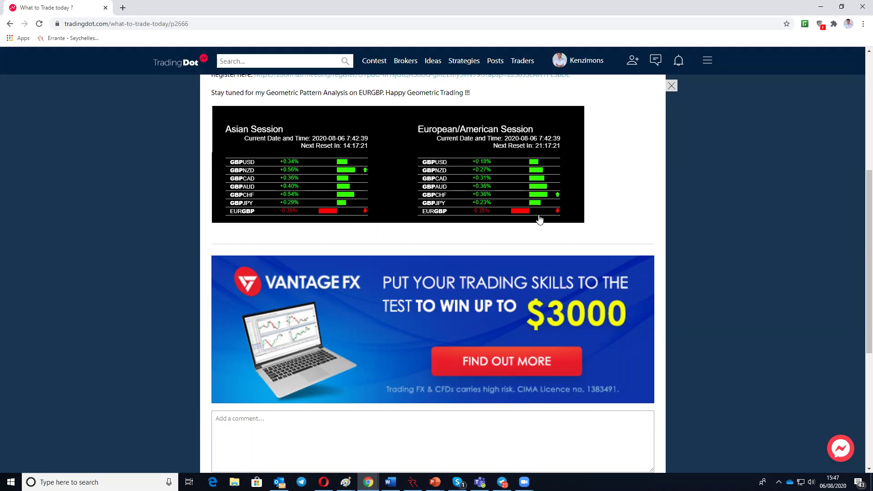
View the GBP session-strength table enlarged, close it, and return to MetaTrader 5.
click(402, 220)
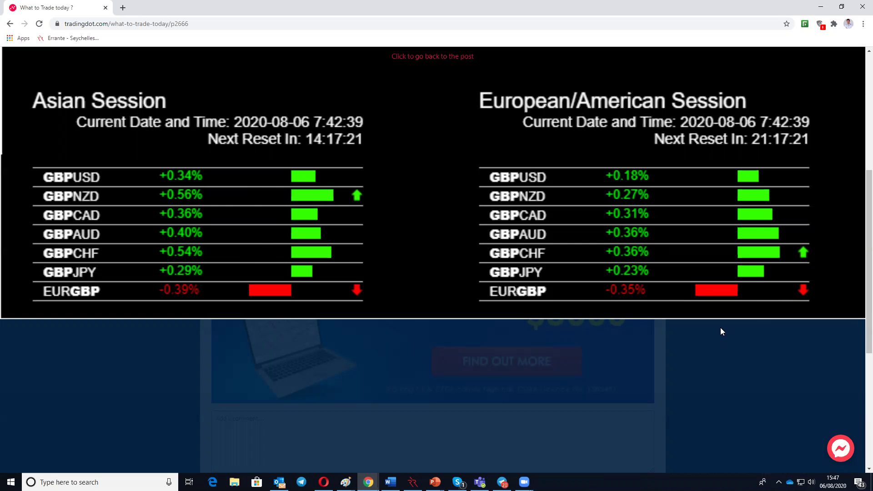
click(430, 141)
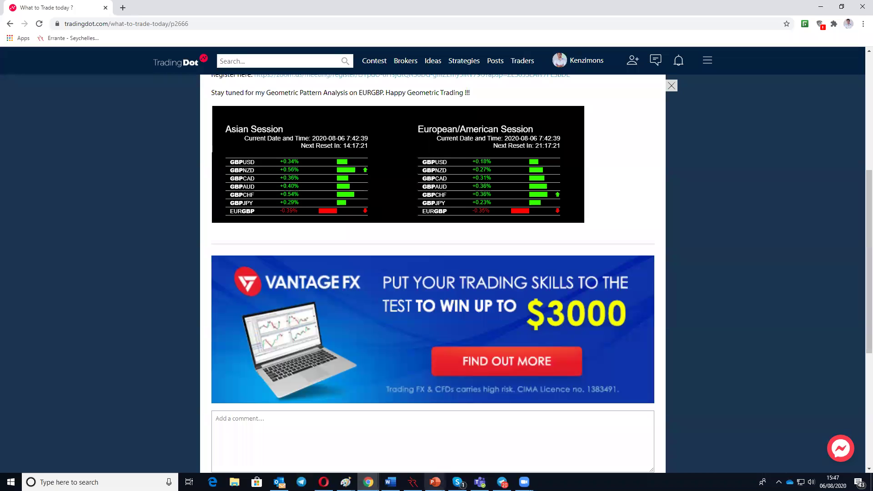
click(413, 482)
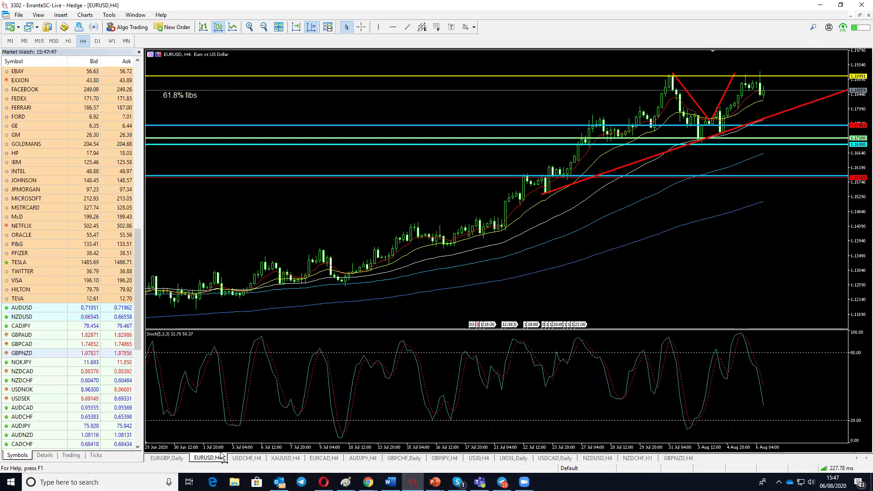
Open the EURGBP chart on H4 and compress the price scale to reveal TP @ 0.8960.
click(164, 458)
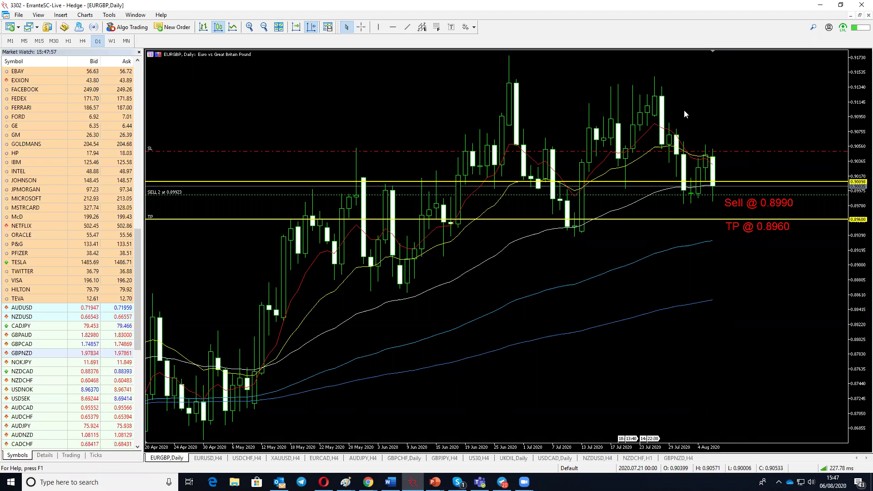
click(82, 42)
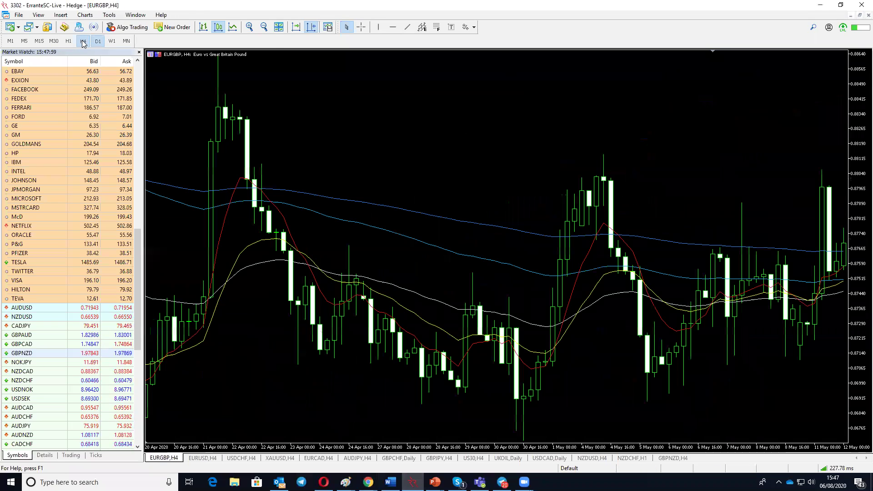
click(310, 27)
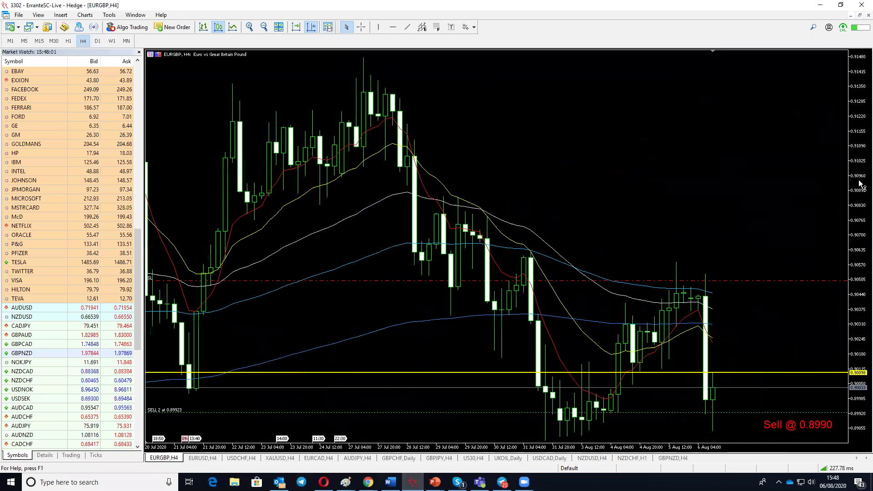
drag(860, 187, 861, 213)
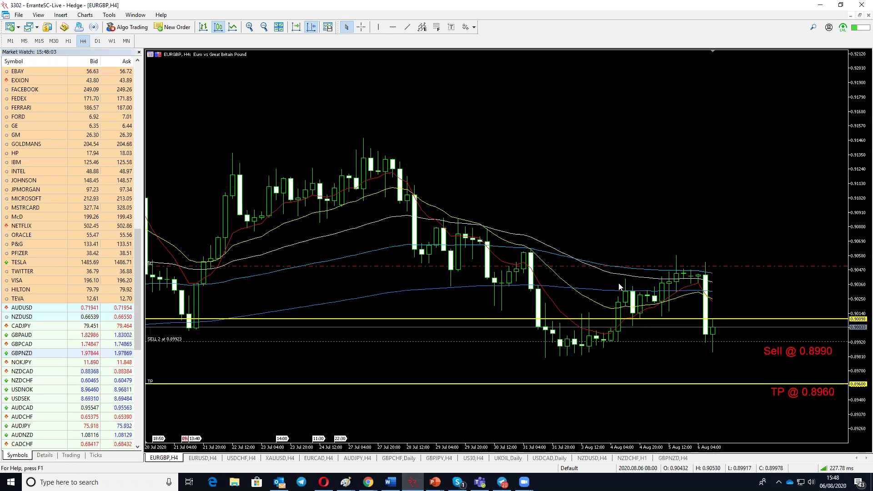
Switch EURGBP to H1 with Auto Scroll and Chart Shift on, and dismiss the chat notification.
click(69, 41)
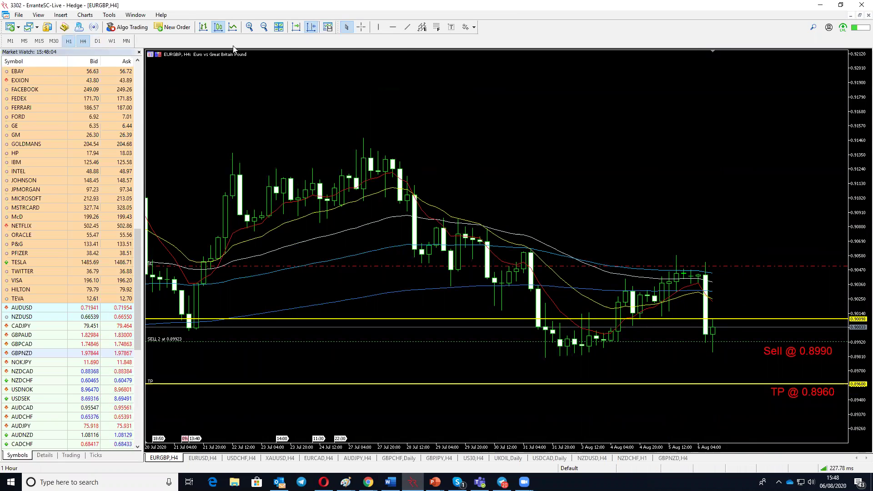
click(311, 27)
click(311, 27)
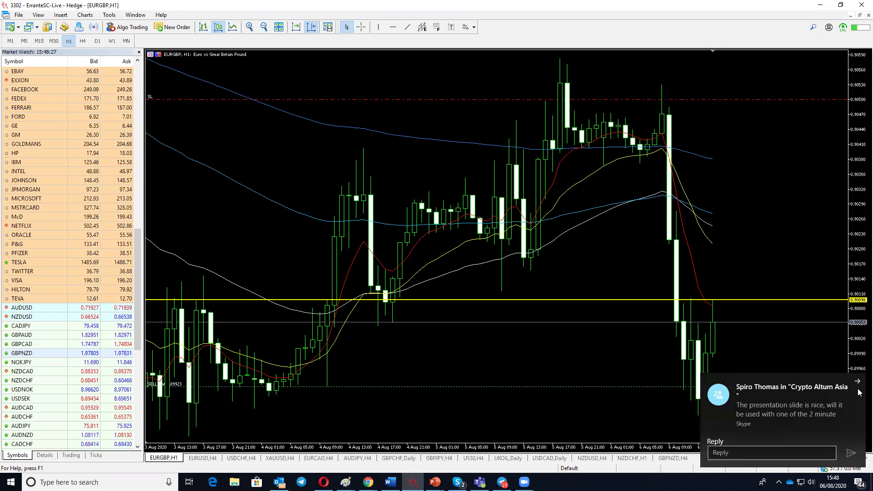
click(858, 381)
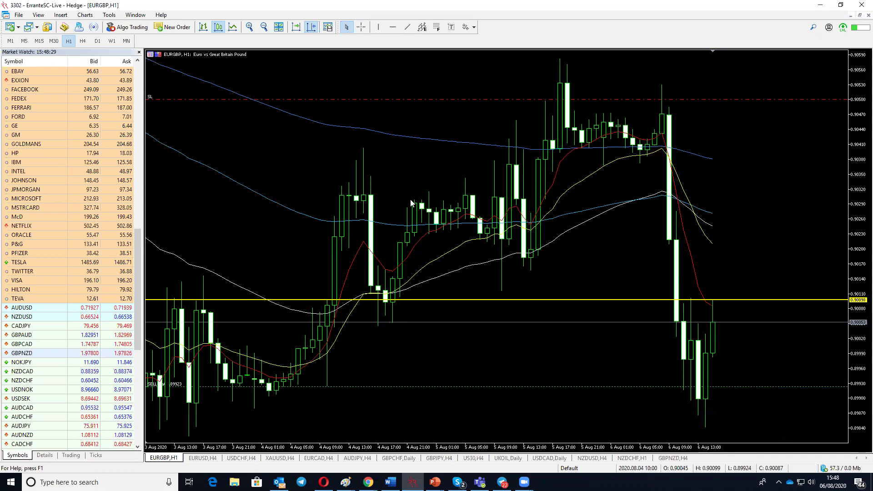
Add a horizontal line at 0.90308 on EURGBP H1, then switch to H4.
click(394, 28)
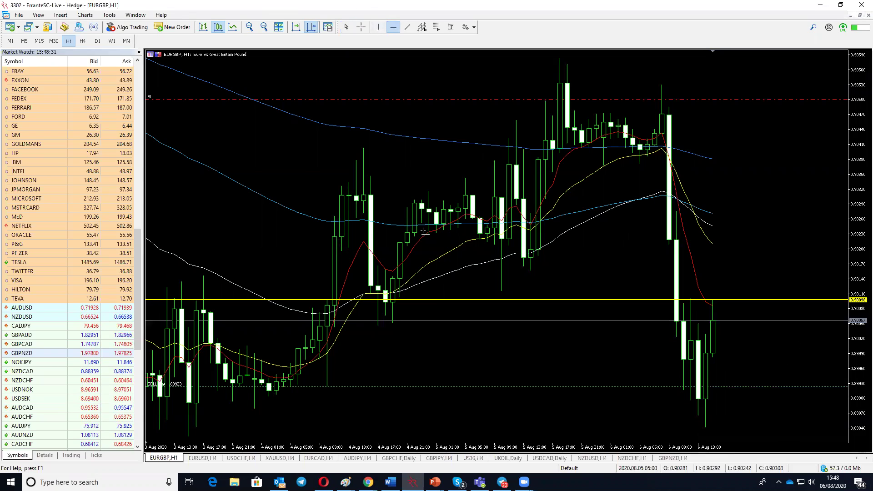
click(378, 193)
drag(403, 193, 404, 194)
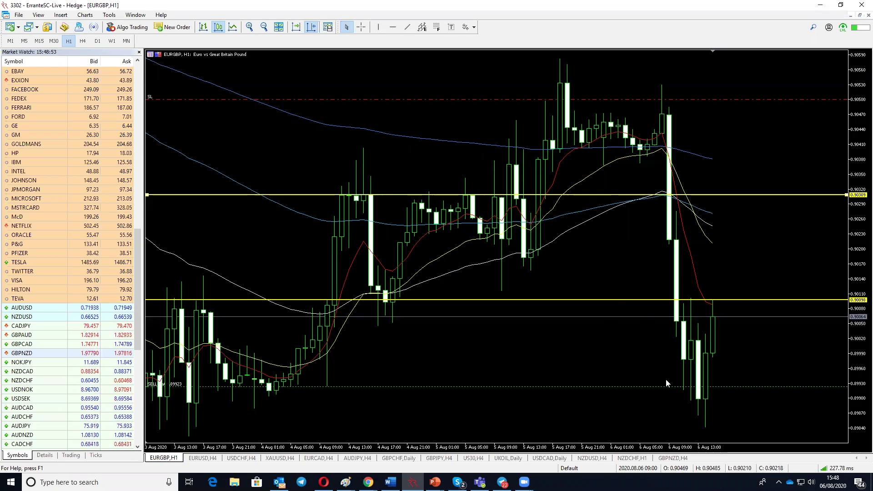
click(82, 42)
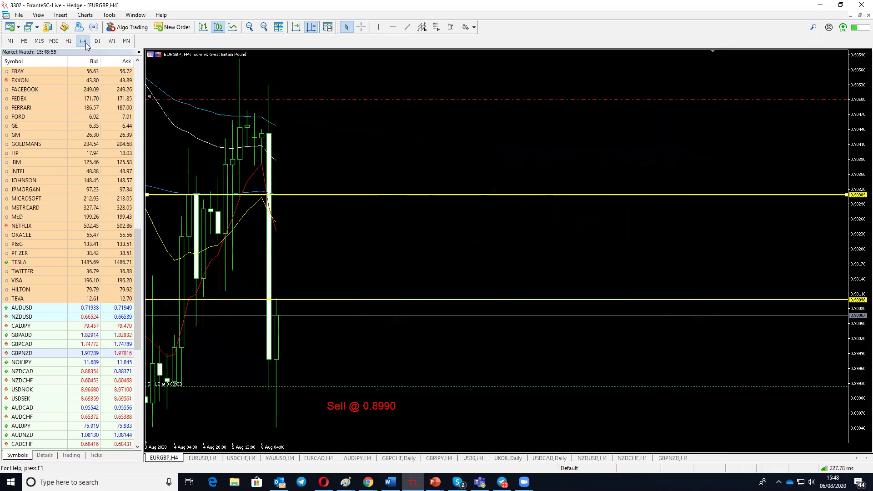
Pan to older EURGBP H4 bars and compress the price scale to fit TP @ 0.8960.
drag(464, 222, 586, 215)
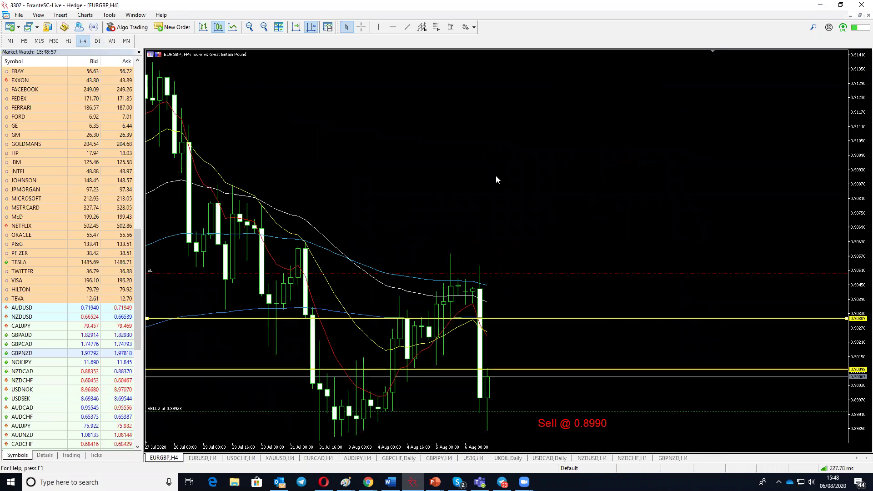
drag(862, 156, 861, 182)
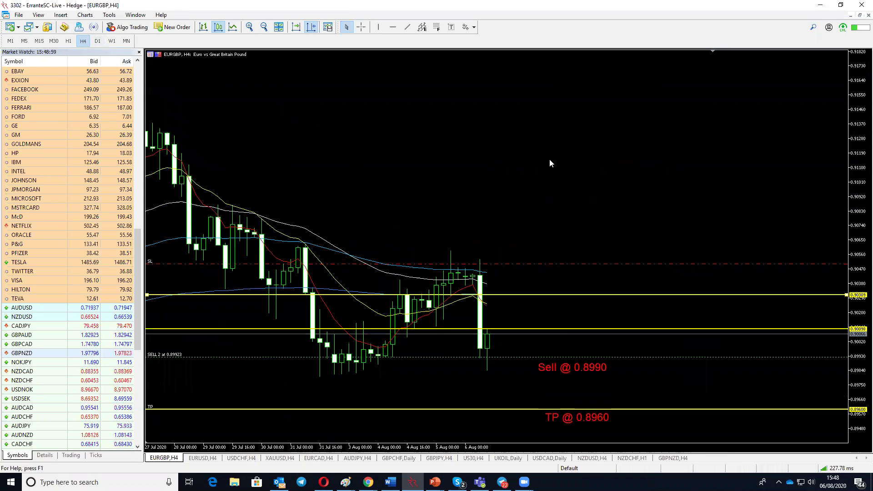
drag(506, 139, 721, 339)
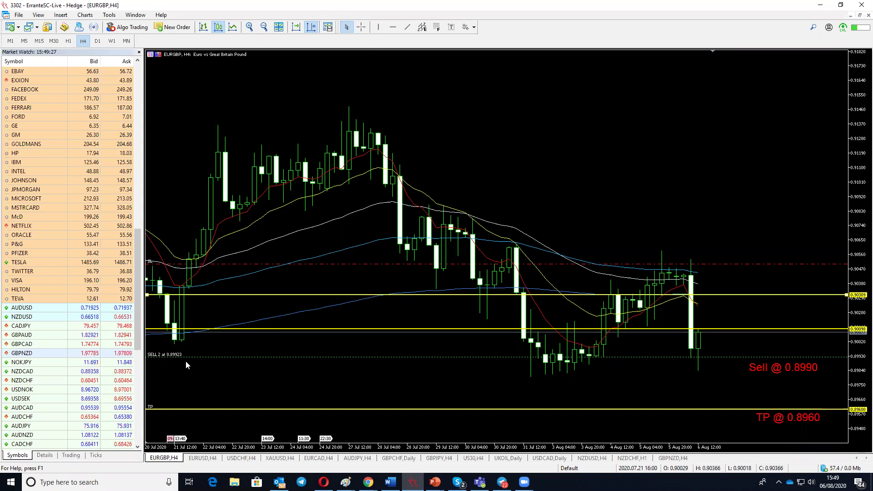
Measure the price move up from the moving average point with the Crosshair.
click(360, 28)
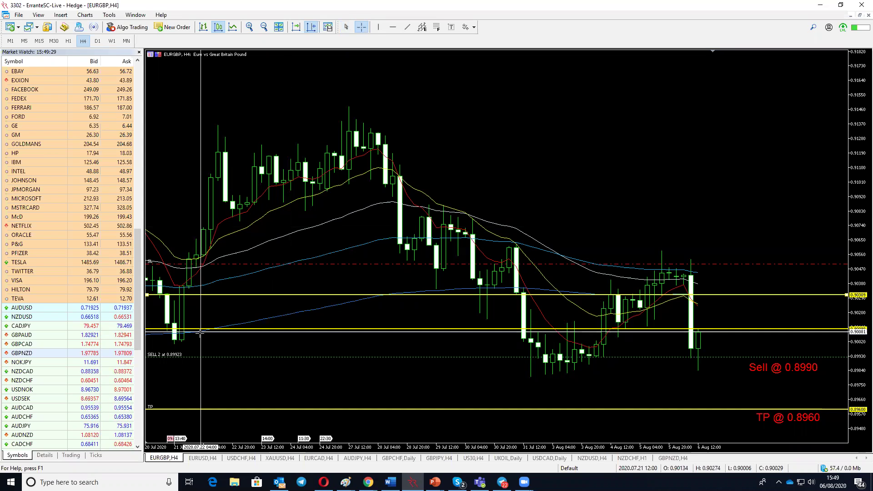
mouse_move(200, 331)
drag(200, 331, 184, 286)
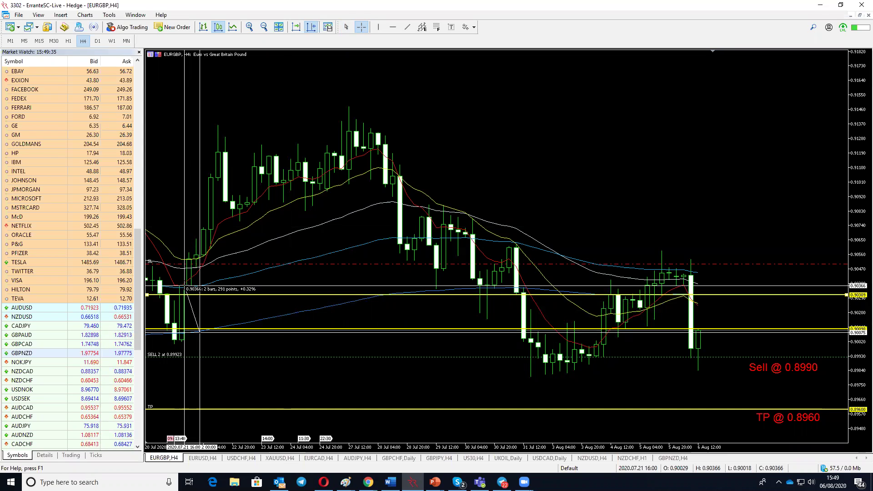
click(184, 286)
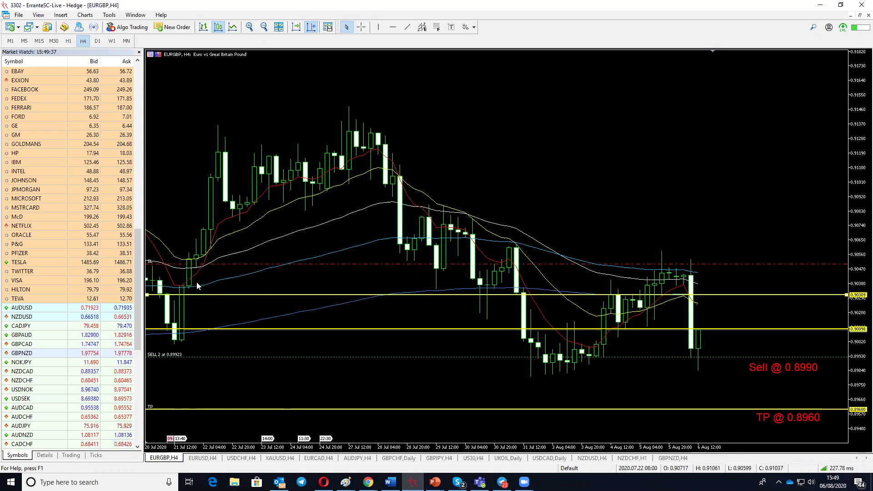
mouse_move(188, 282)
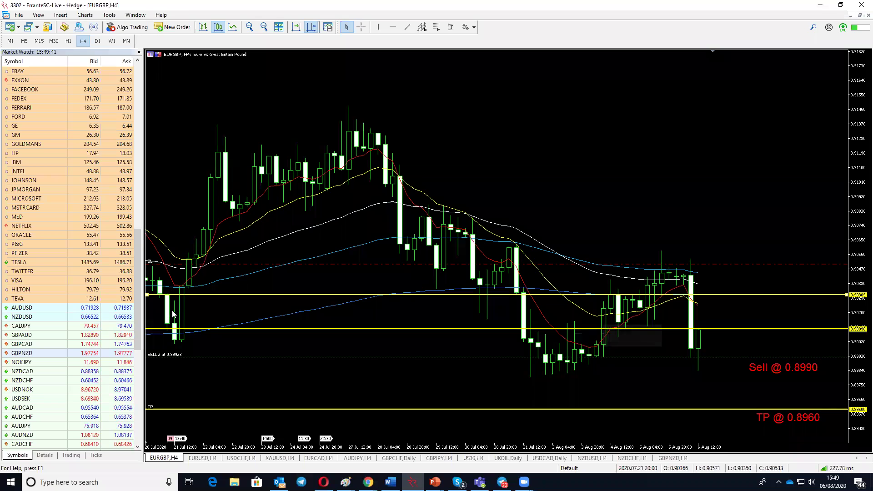
scroll(173, 314, up, 10)
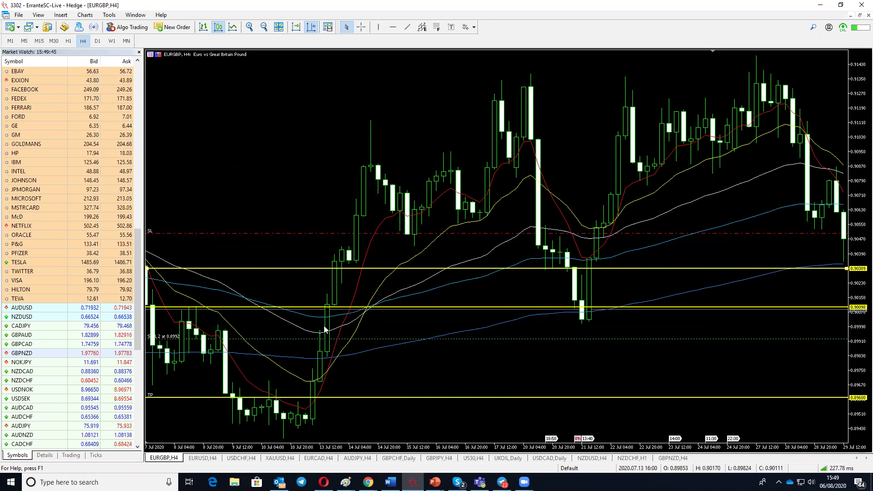
scroll(327, 332, up, 4)
scroll(329, 332, up, 5)
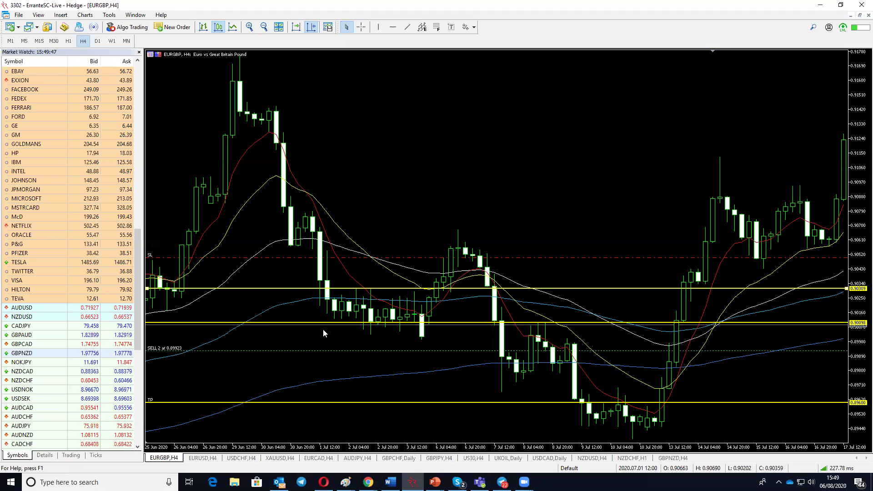
scroll(325, 334, up, 2)
scroll(323, 333, up, 4)
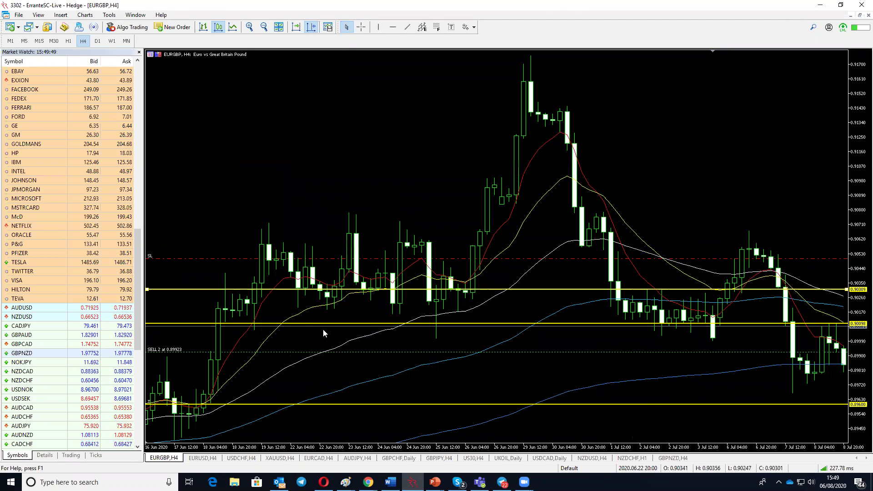
scroll(324, 333, up, 4)
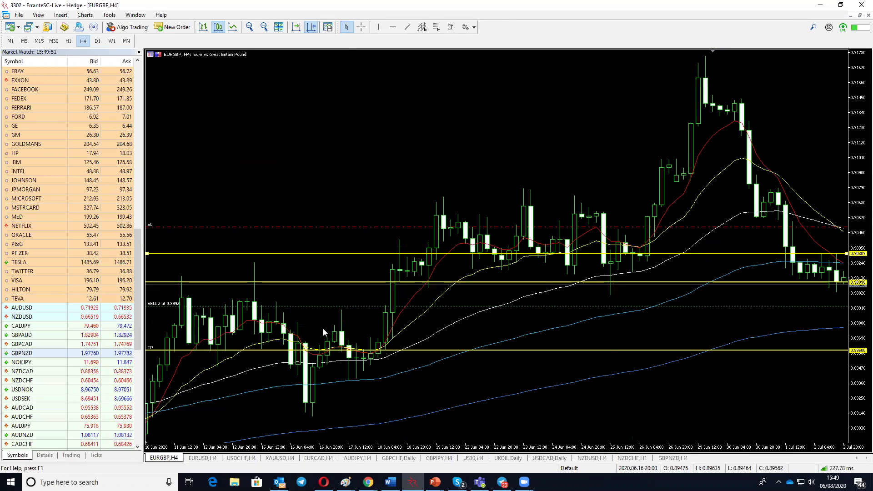
scroll(324, 333, up, 4)
scroll(323, 332, up, 4)
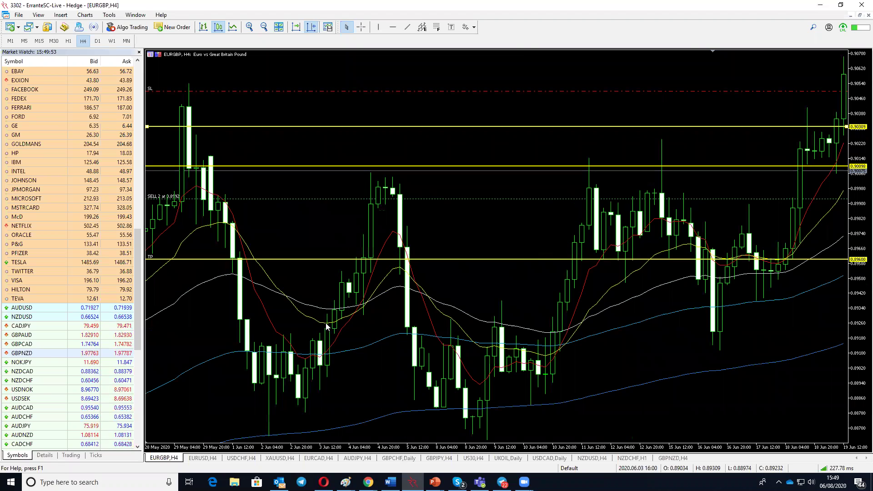
click(359, 27)
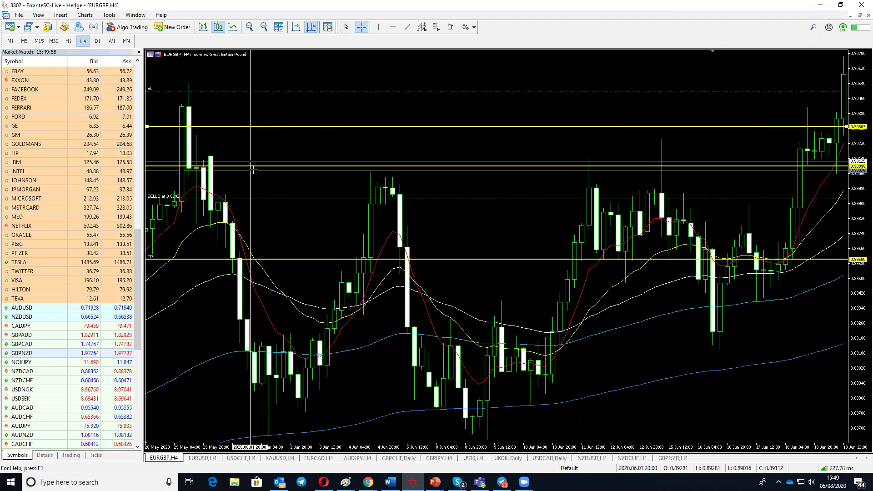
drag(254, 169, 254, 108)
scroll(297, 341, down, 10)
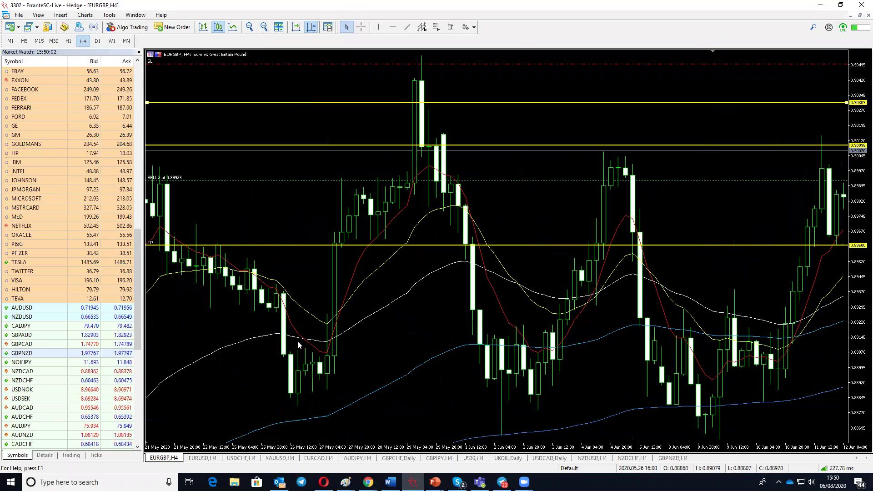
scroll(301, 338, down, 10)
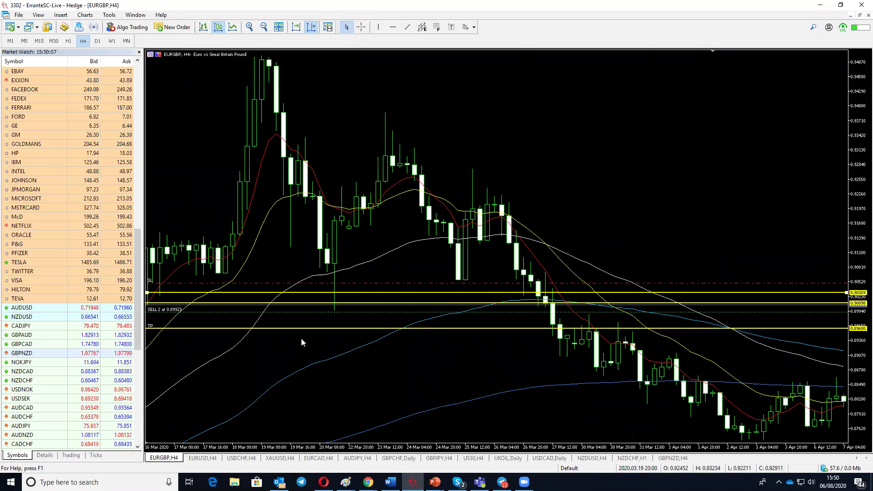
scroll(301, 341, down, 3)
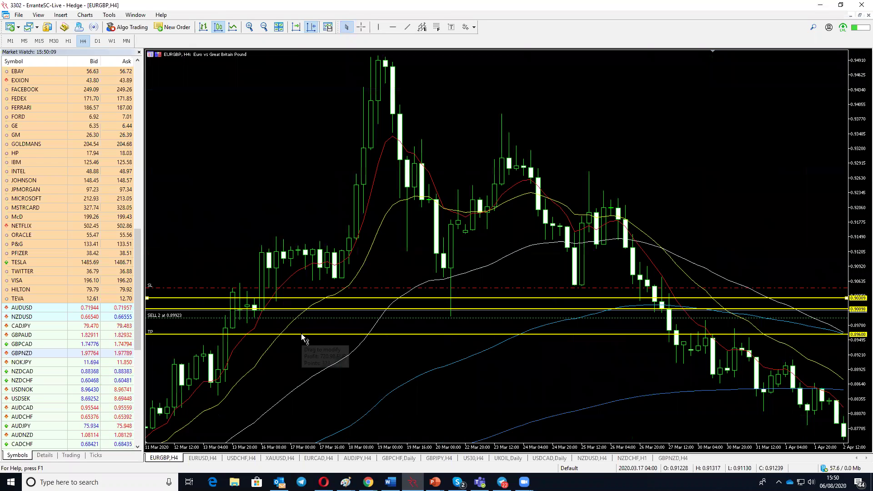
click(362, 30)
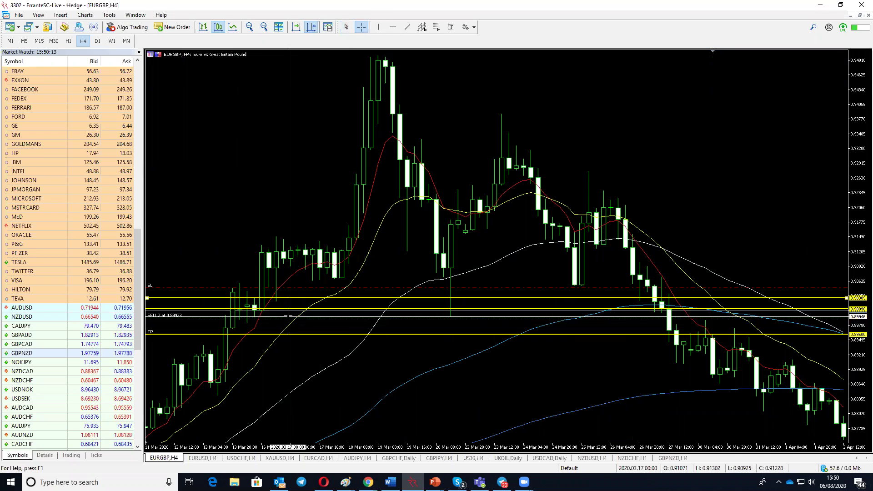
drag(288, 310, 256, 260)
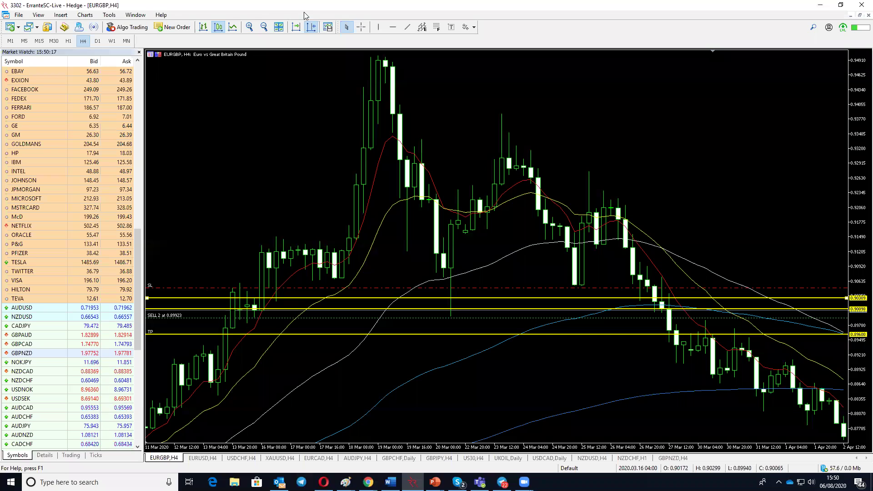
click(361, 27)
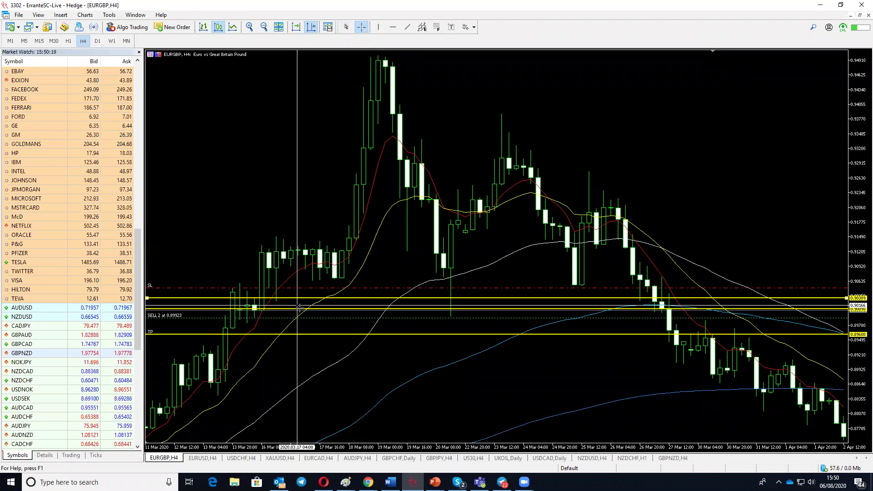
drag(302, 309, 275, 255)
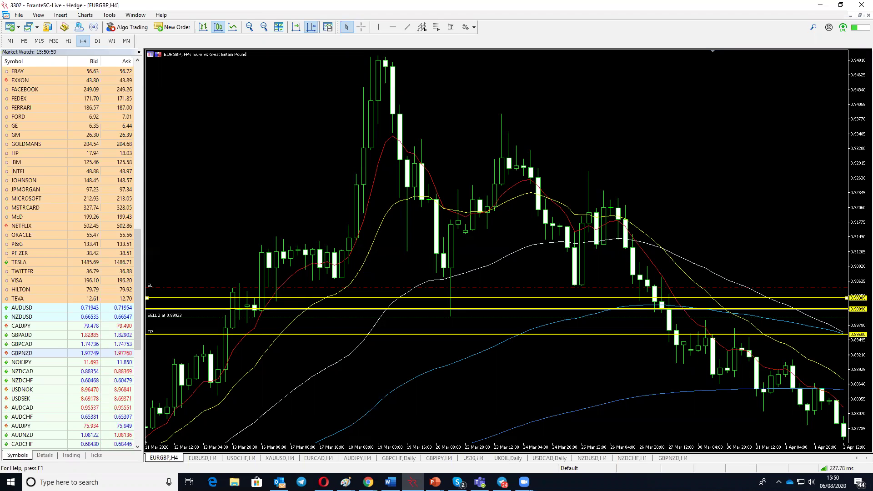
click(312, 28)
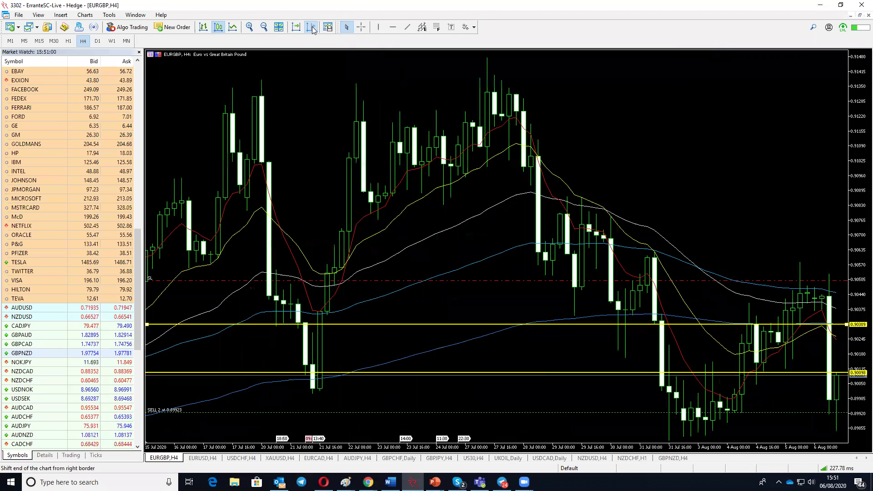
Enable Chart Shift on EURGBP H4 so Sell @ 0.8990 shows, then switch to Chrome.
click(312, 29)
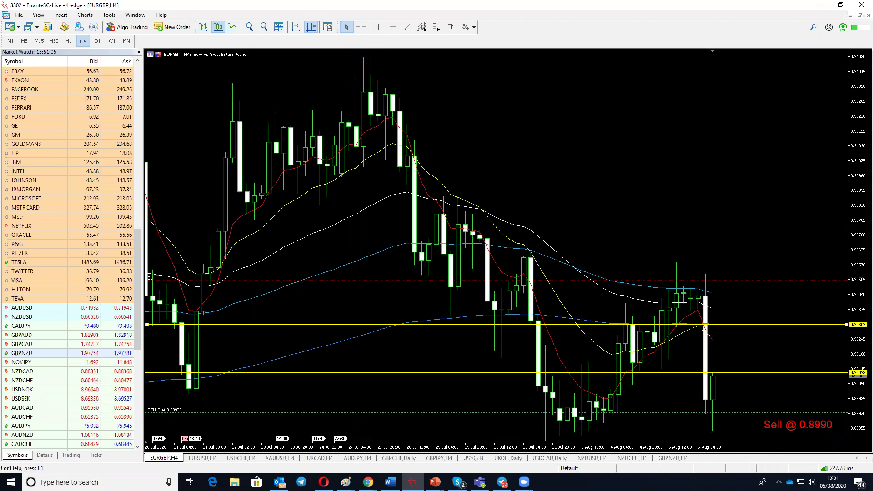
mouse_move(432, 251)
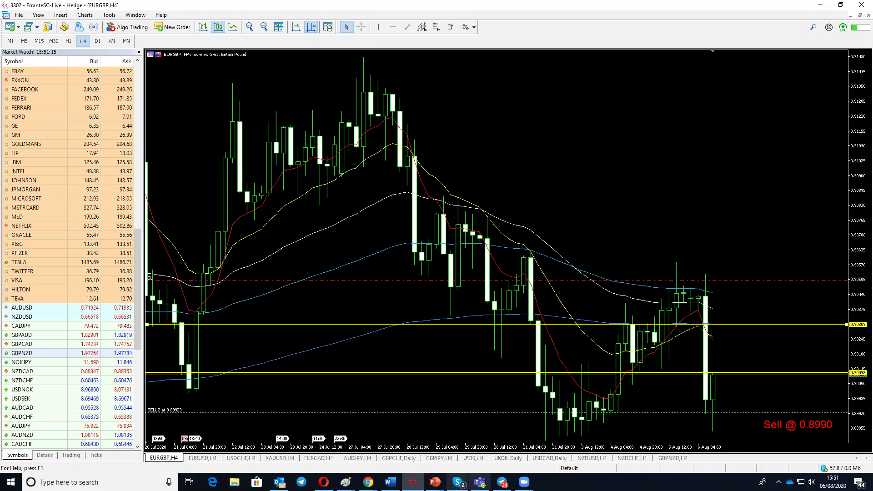
click(368, 482)
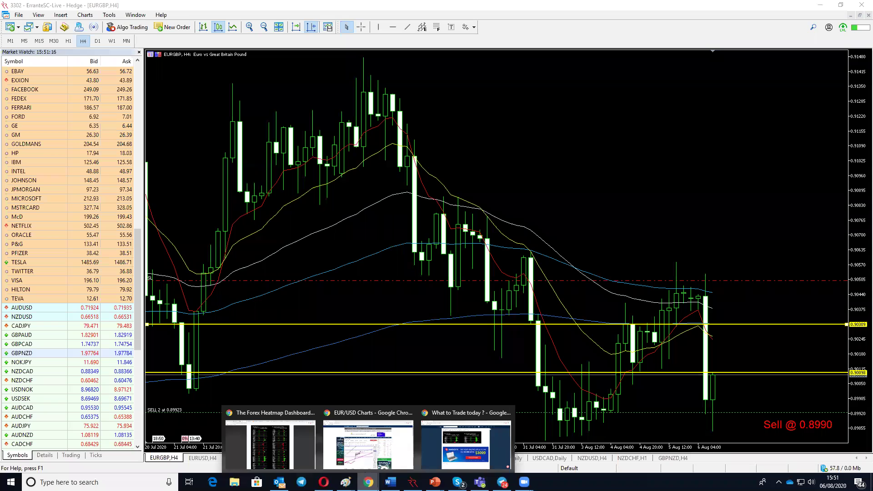
Go from the 'What to Trade today?' page to the home feed and open the EURGBP sell idea.
click(459, 452)
scroll(503, 177, up, 6)
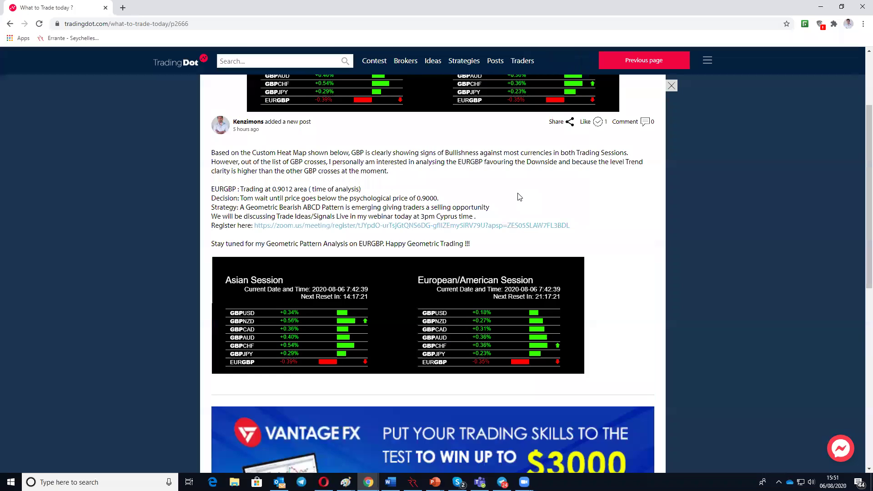
click(184, 65)
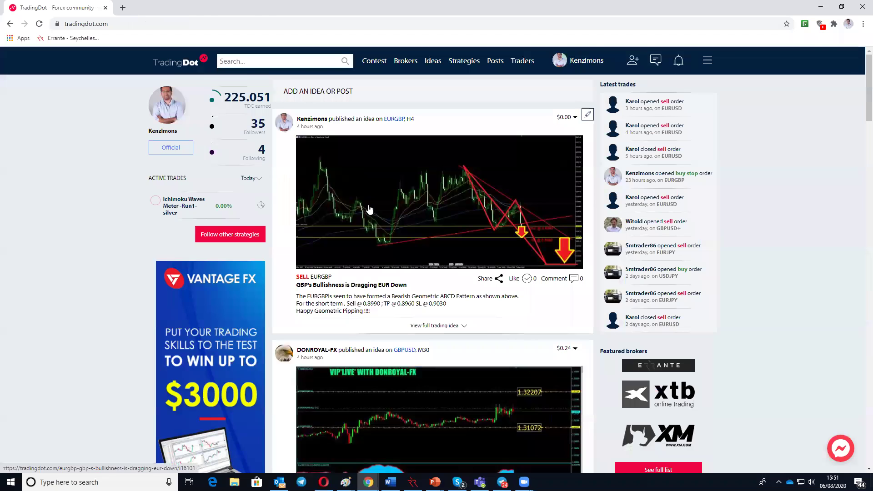
click(369, 209)
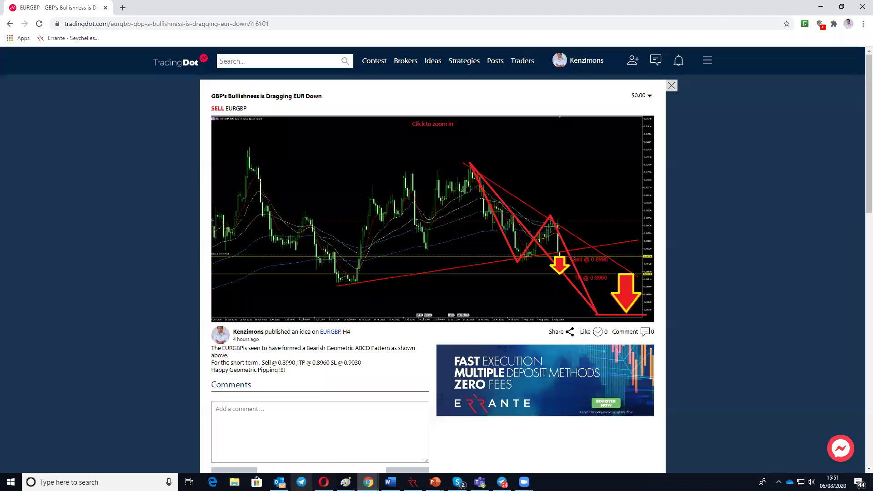
Return to the MetaTrader 5 EURGBP H4 chart.
mouse_move(279, 482)
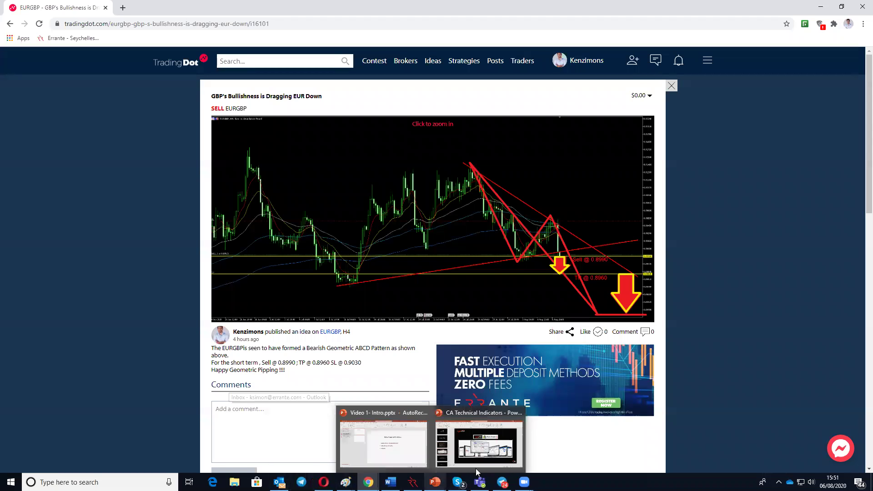
mouse_move(480, 482)
click(412, 482)
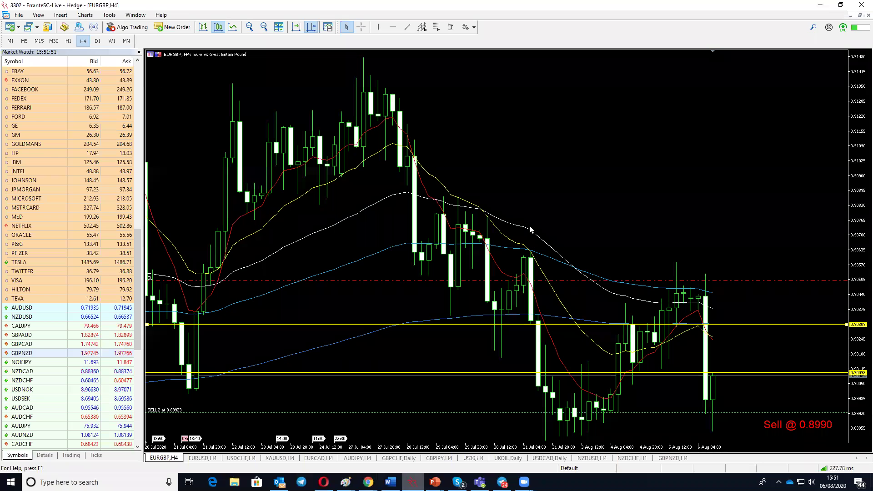
click(206, 457)
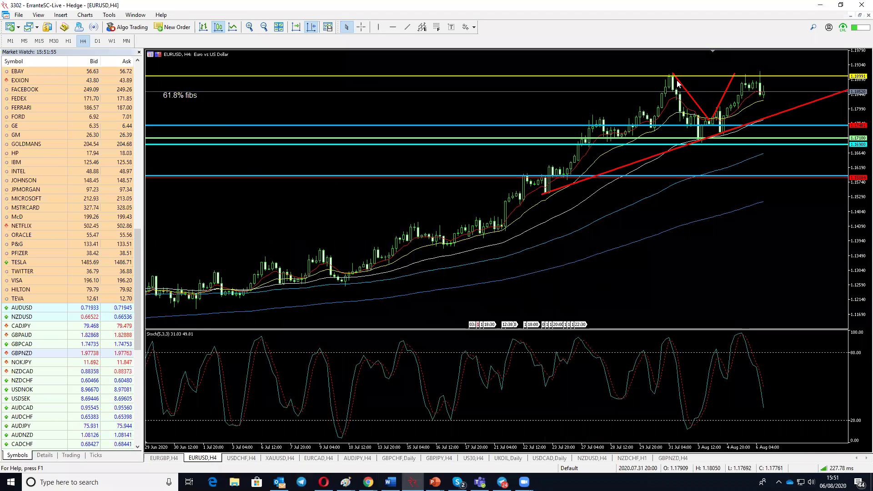
mouse_move(746, 91)
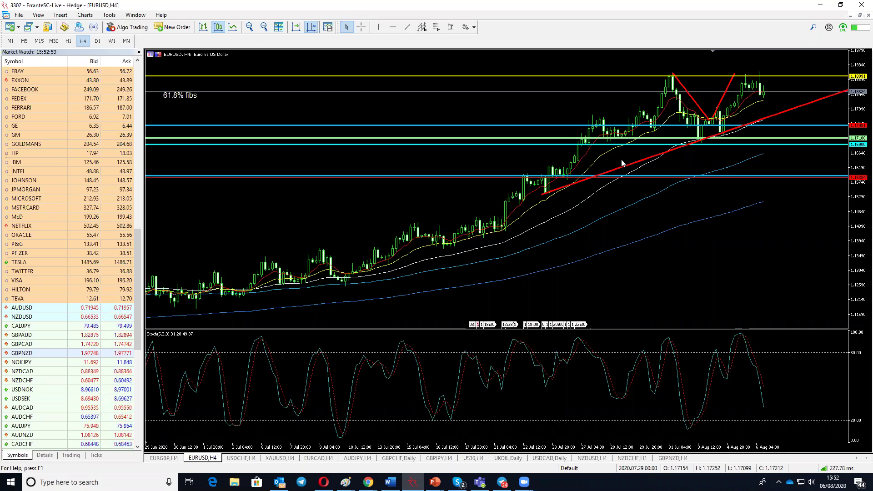
click(163, 459)
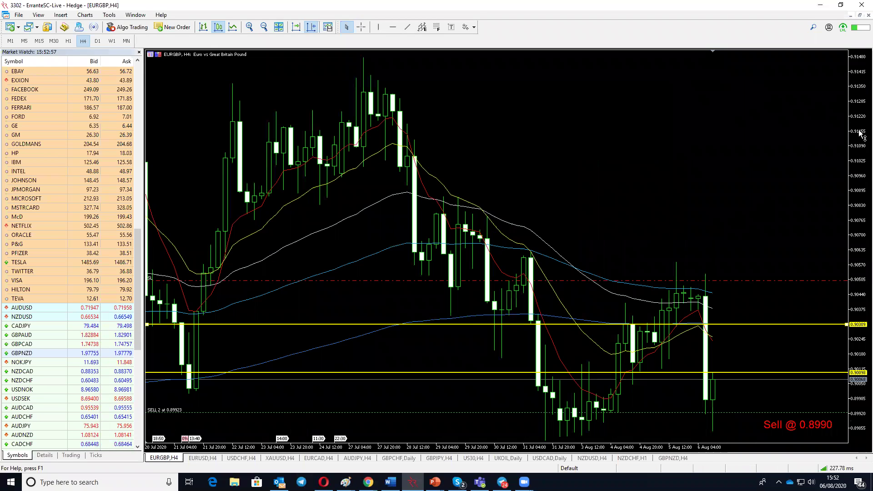
Compress the EURGBP price scale until both Sell @ 0.8990 and TP @ 0.8960 show.
drag(862, 160, 860, 182)
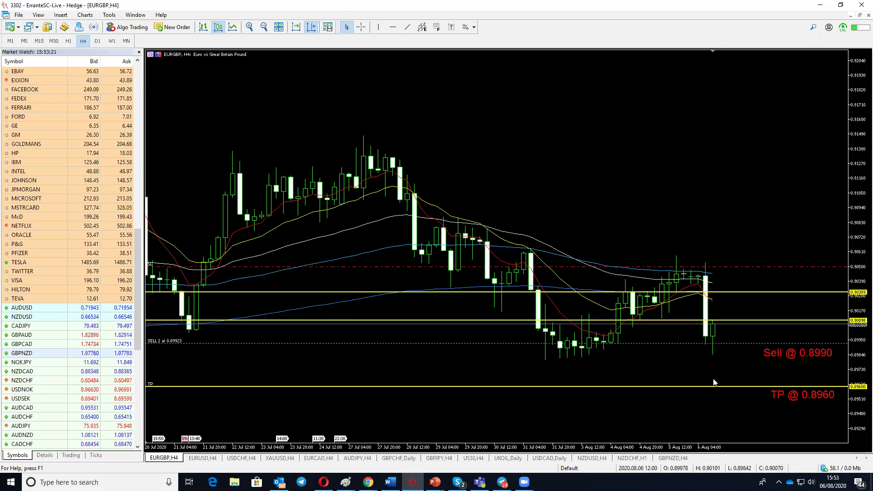
scroll(329, 159, up, 5)
scroll(328, 159, up, 9)
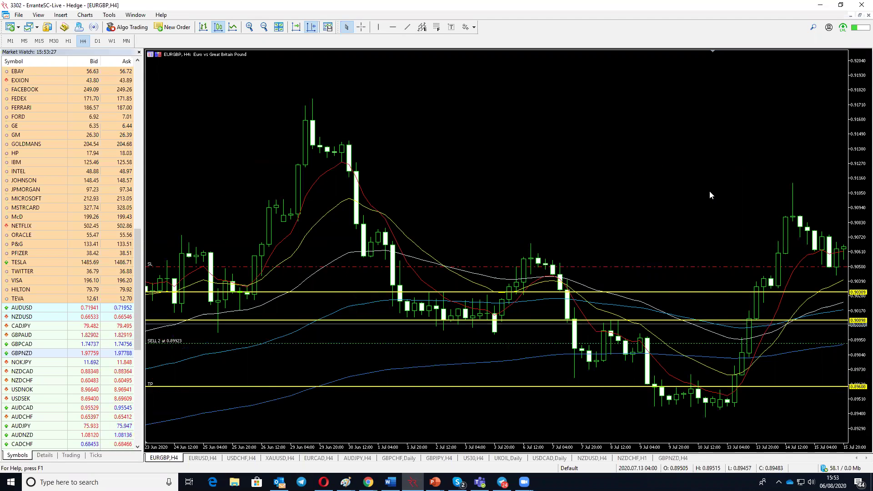
scroll(215, 241, down, 10)
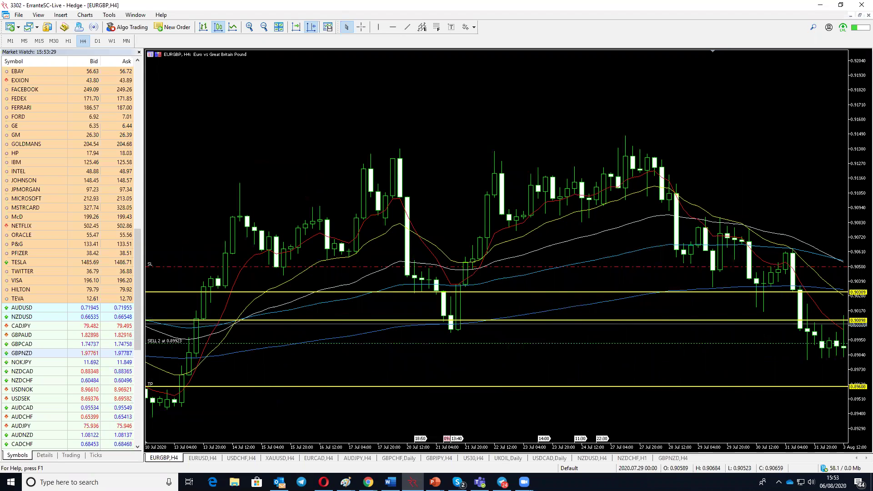
scroll(744, 213, down, 5)
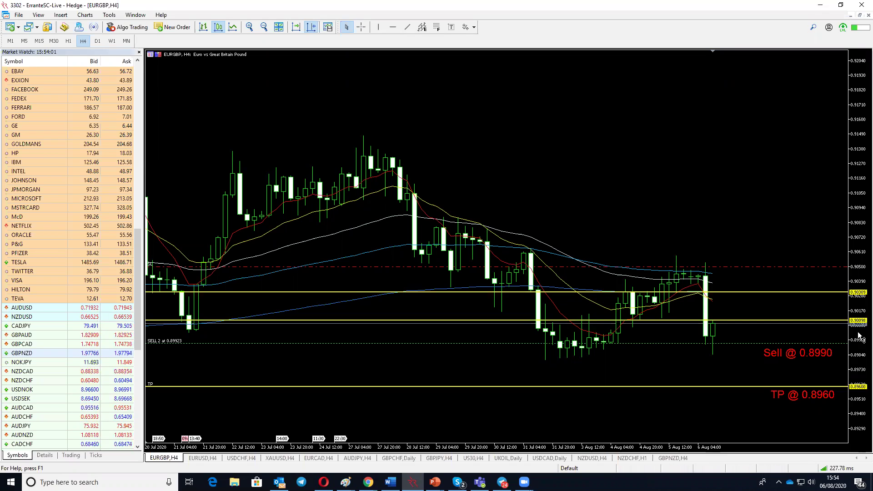
Delete the yellow 0.90098 horizontal line and compress the price scale for a wider range.
mouse_move(715, 329)
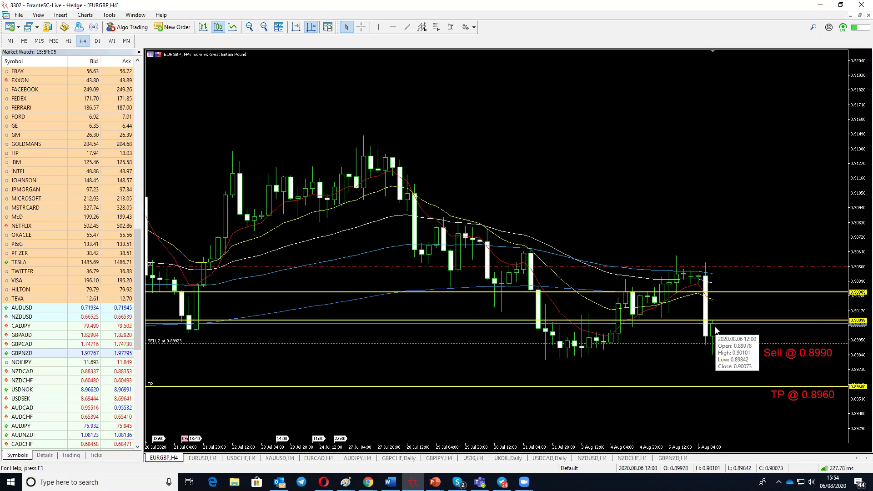
double_click(733, 322)
key(Delete)
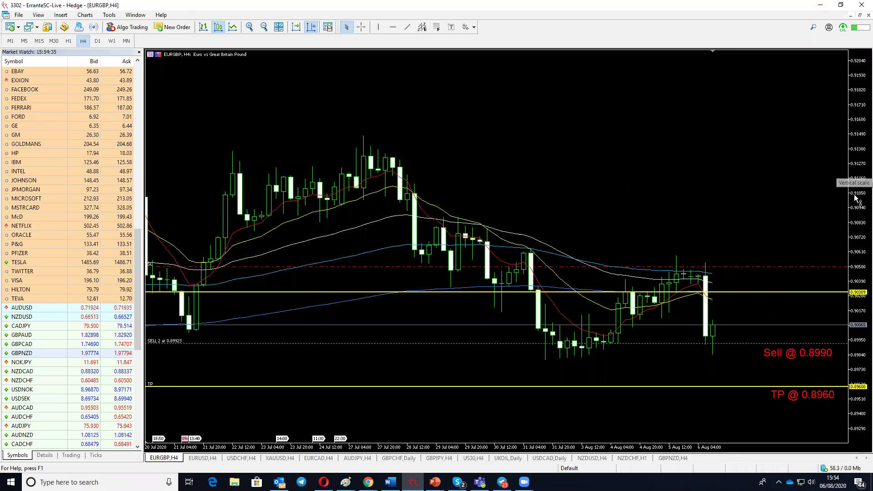
drag(859, 182, 858, 200)
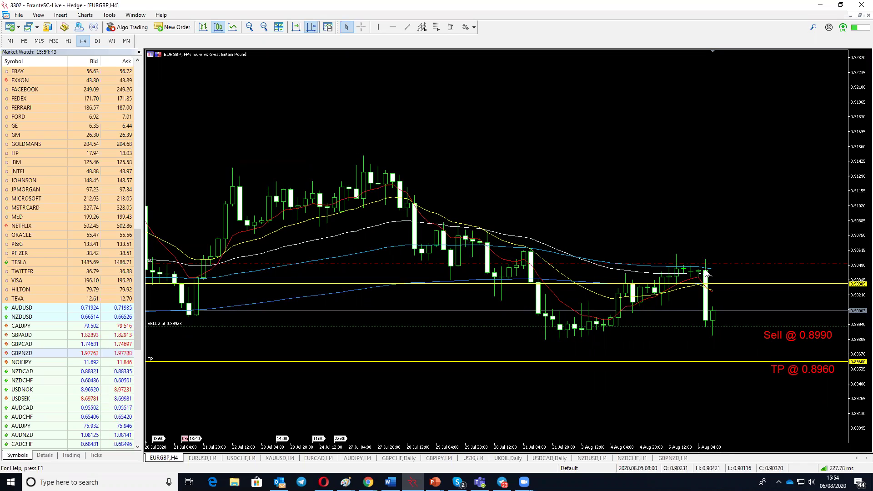
Put EURGBP on D1 and drag back to show earlier months of daily candles.
mouse_move(833, 482)
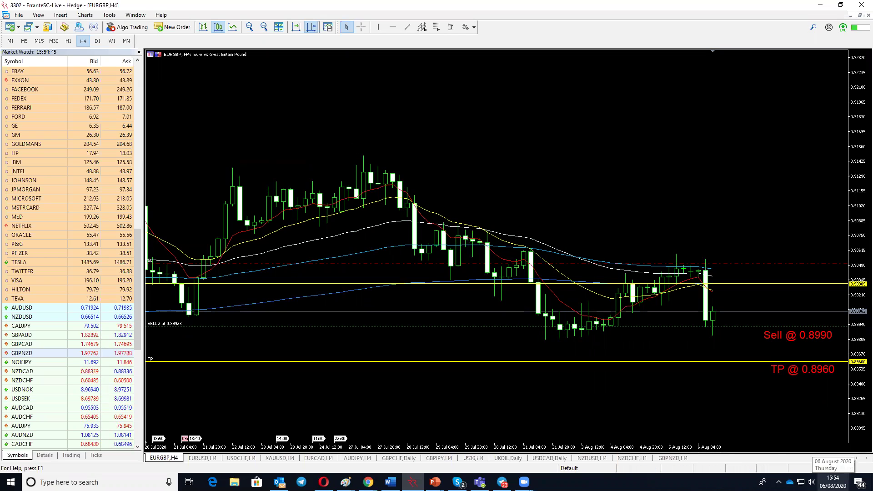
click(97, 41)
drag(318, 162, 803, 203)
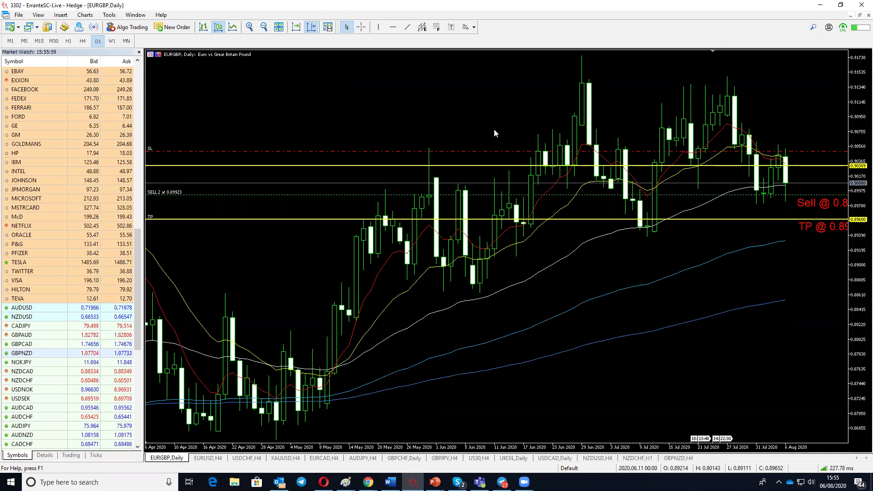
mouse_move(595, 145)
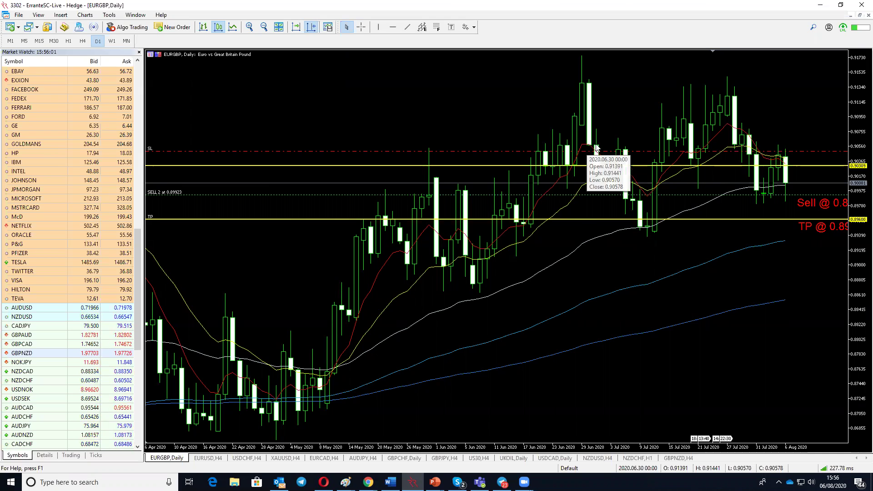
scroll(344, 322, down, 3)
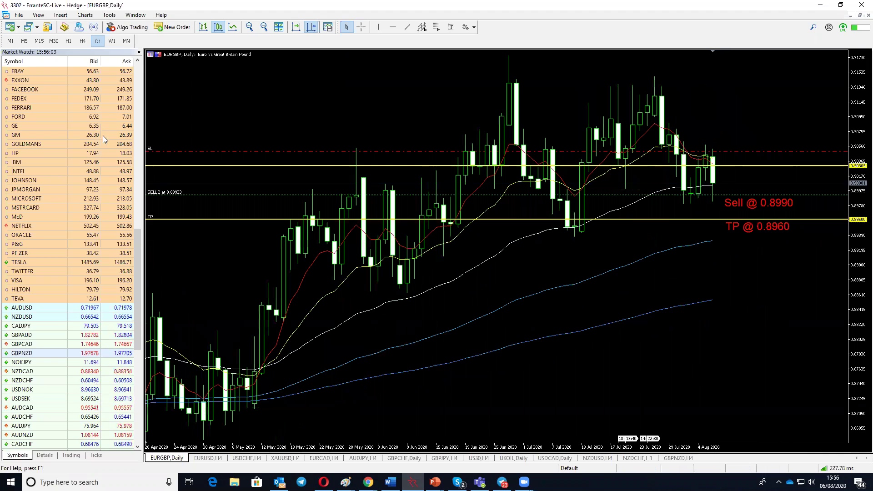
Return EURGBP to H1 at the latest candles with a compressed price scale.
click(82, 41)
click(69, 41)
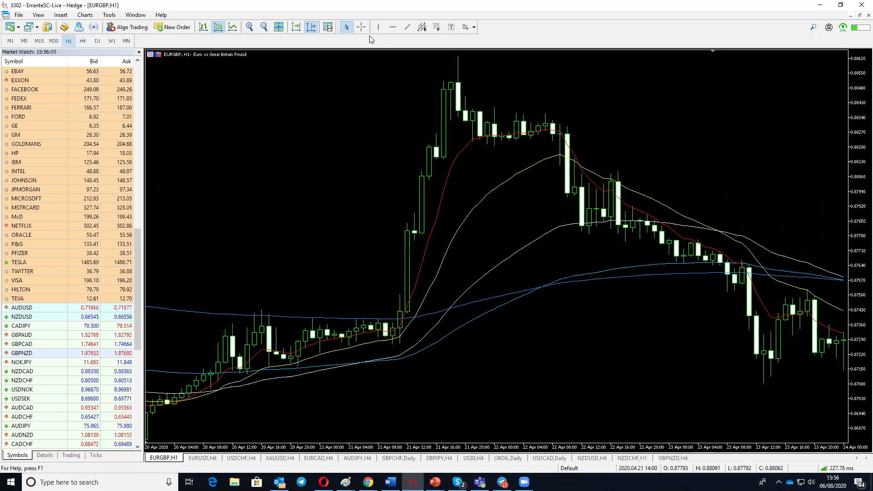
click(310, 27)
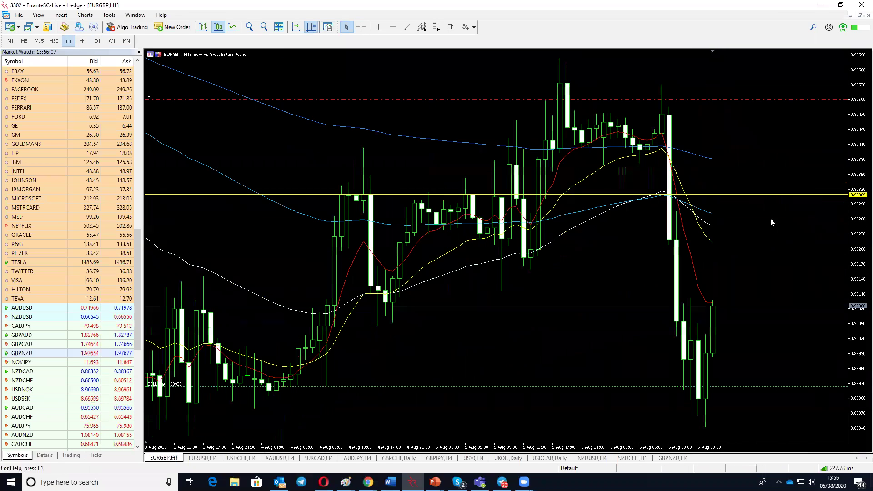
drag(855, 106, 590, 244)
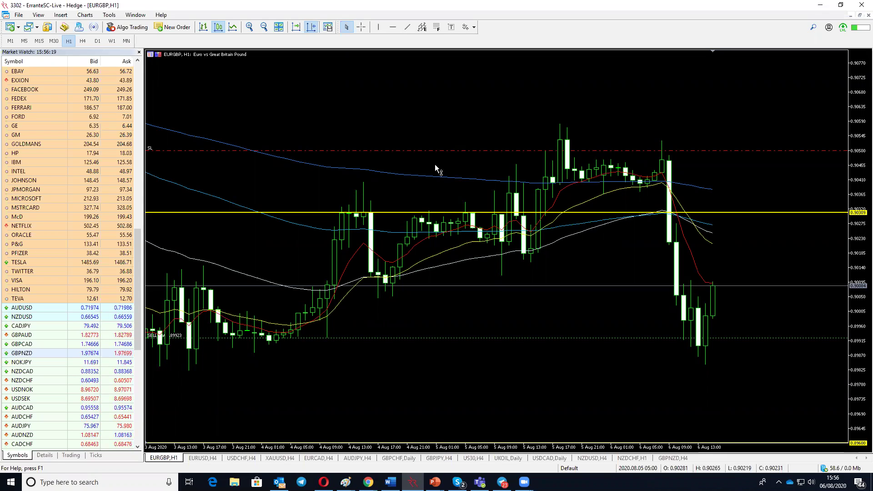
click(438, 29)
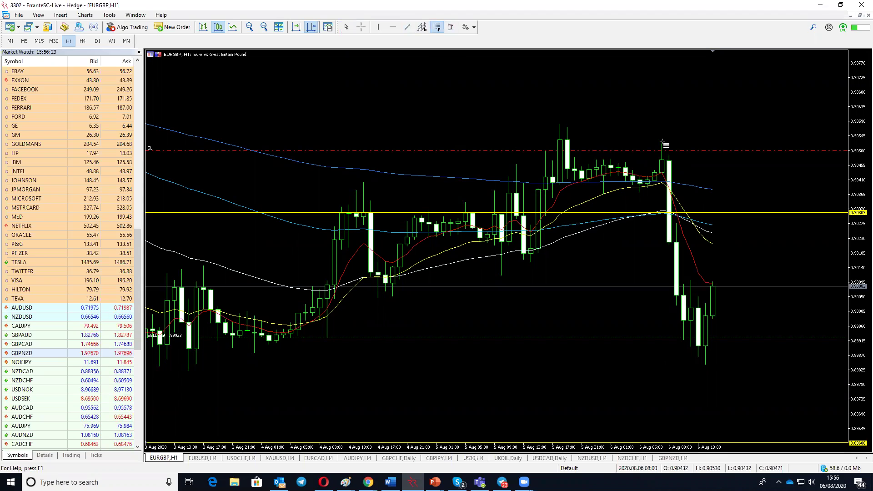
Drag a Fibonacci retracement down to the 6 Aug low, anchoring 100% at the 5 Aug high.
mouse_move(662, 142)
mouse_down()
mouse_move(691, 255)
mouse_move(746, 349)
mouse_move(827, 368)
mouse_up()
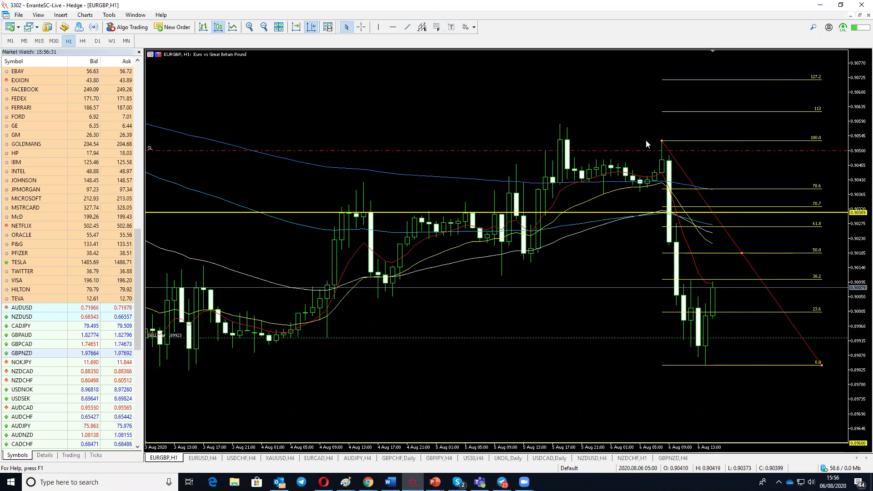
drag(662, 142, 560, 124)
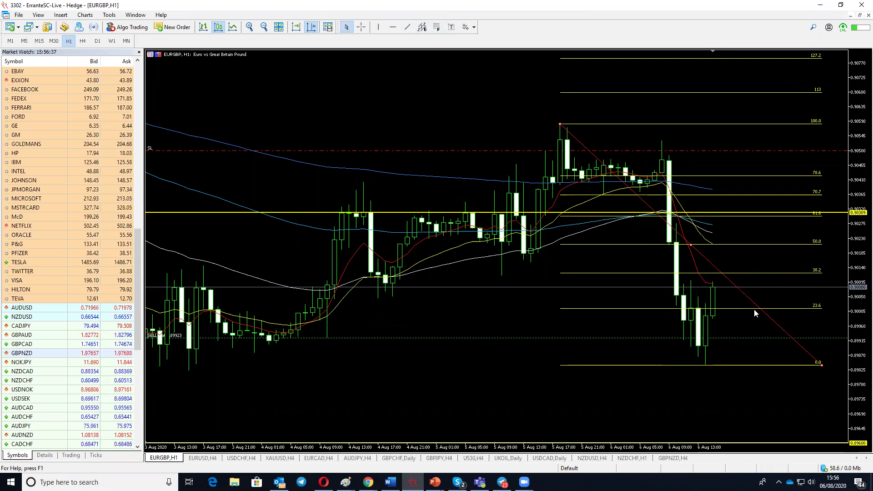
Place yellow lines on the 50% (0.90211) and 61.8% (0.90291) levels, then delete the Fibonacci.
click(391, 29)
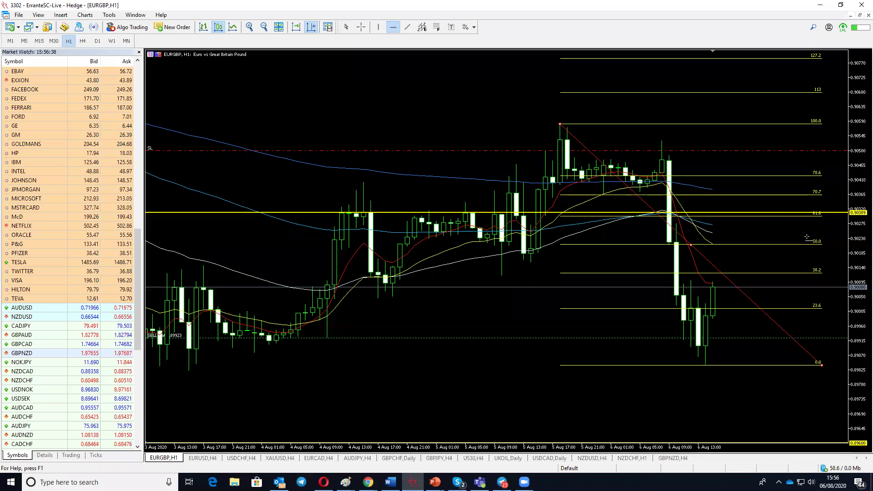
click(760, 273)
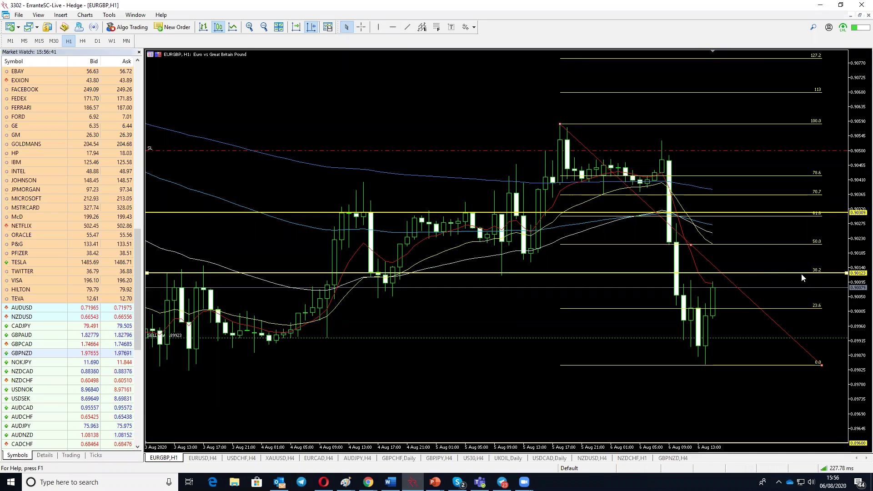
click(392, 27)
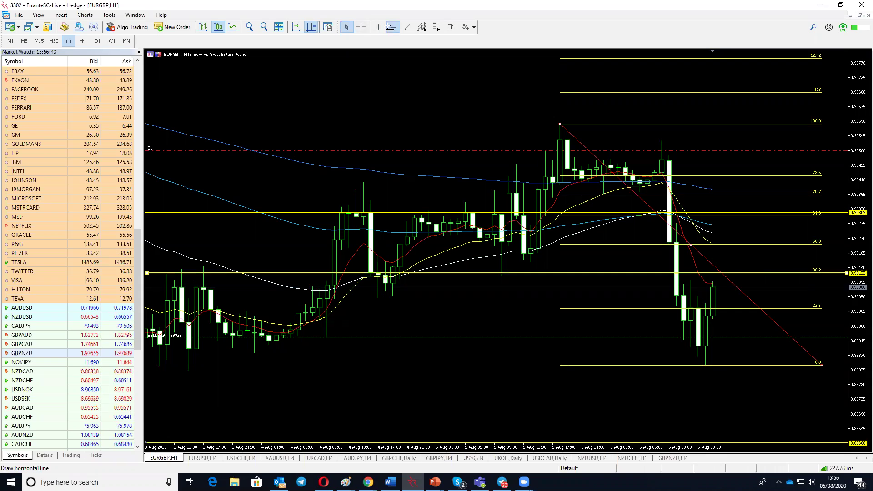
click(789, 245)
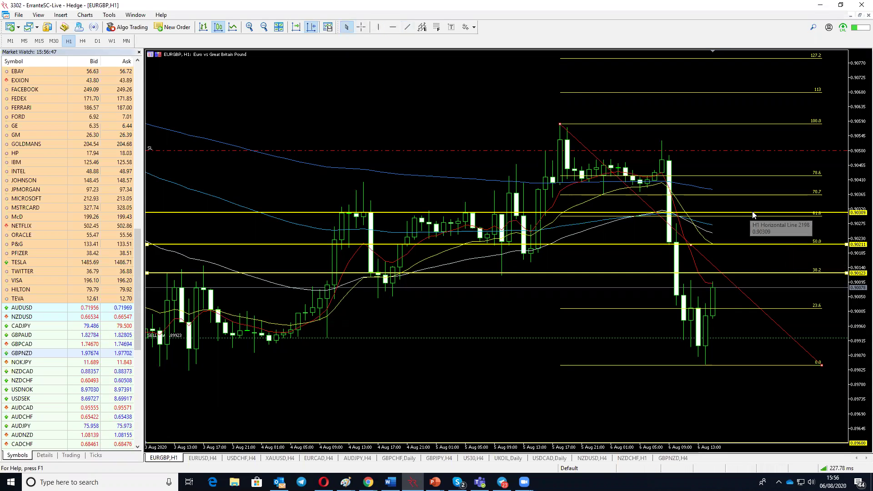
drag(754, 213, 755, 216)
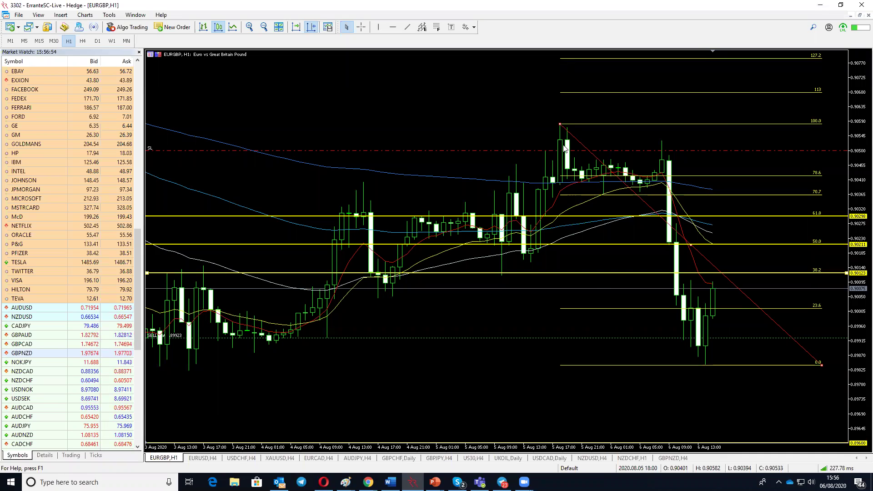
key(BackSpace)
key(BackSpace)
key(BackSpace)
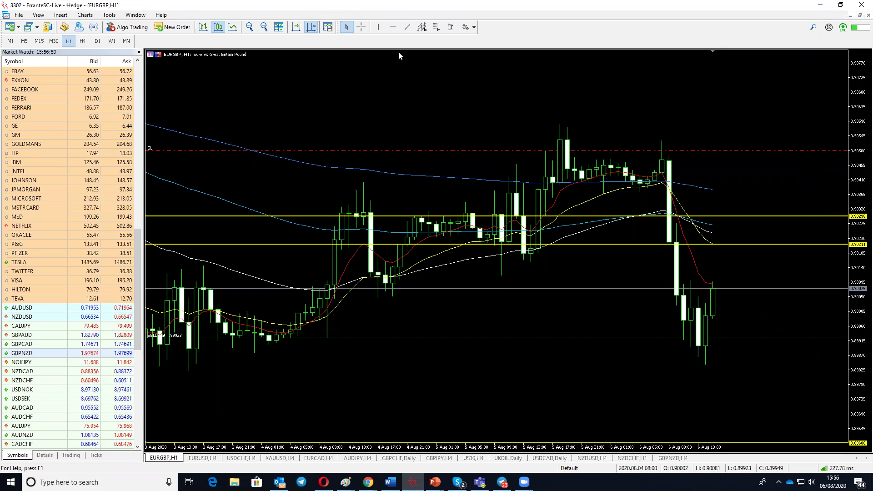
Redraw the Fibonacci, add lines at 0.90423 (78.6%) and 0.90123 (38.2%), then delete it.
click(437, 28)
drag(560, 123, 792, 364)
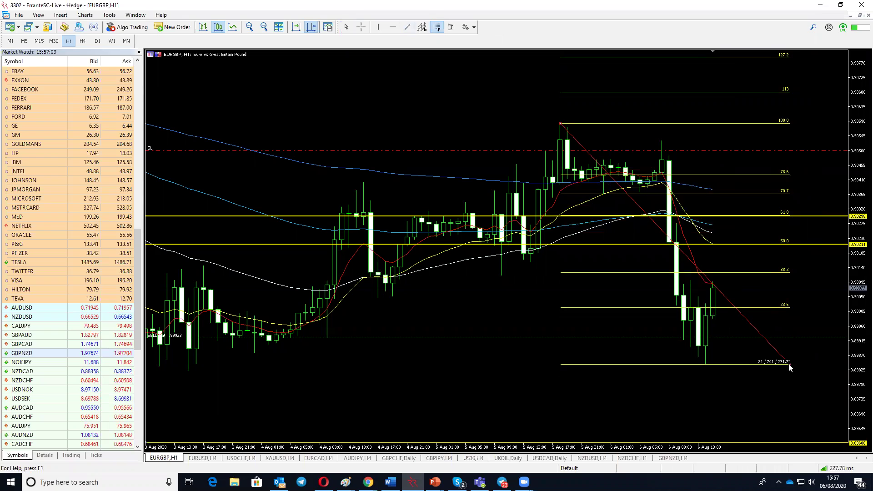
click(394, 28)
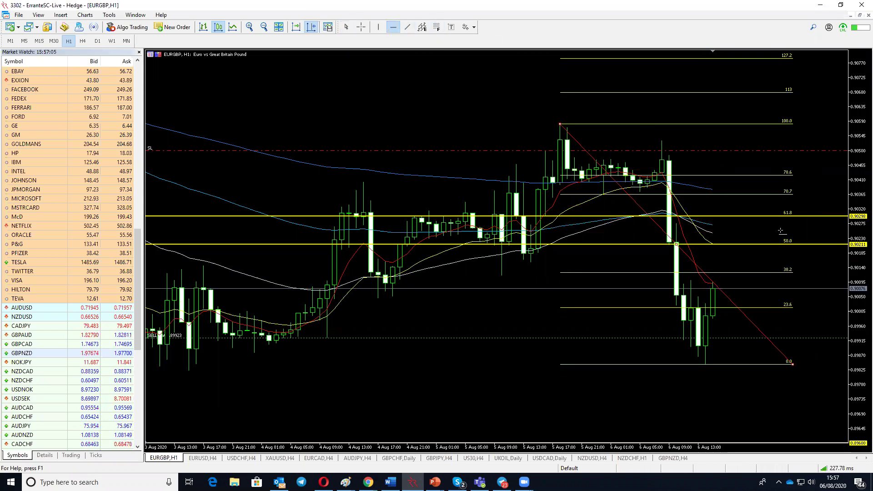
click(759, 176)
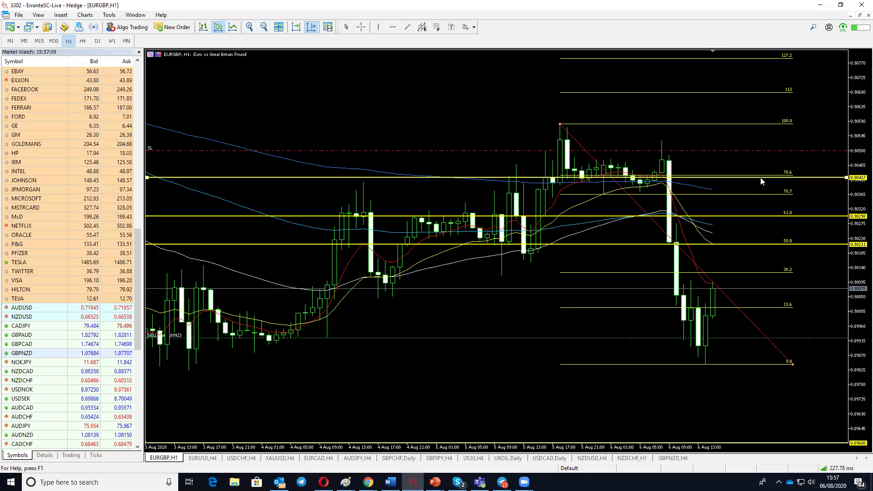
click(393, 27)
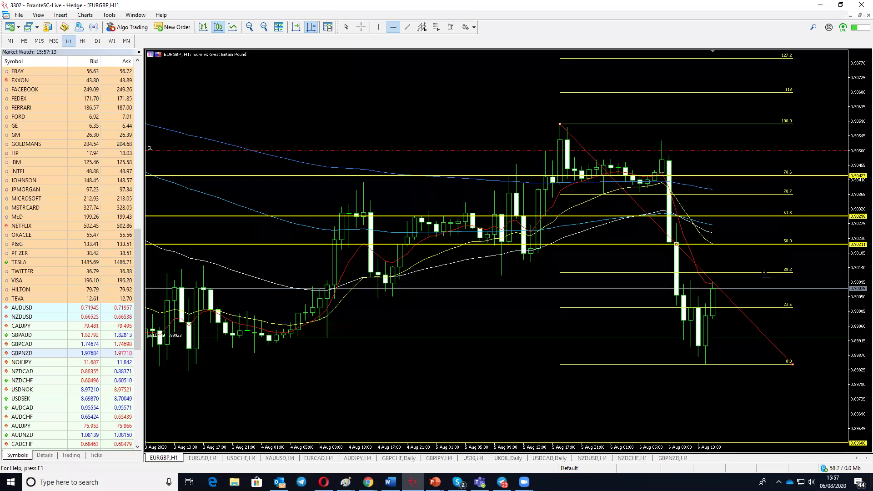
click(765, 273)
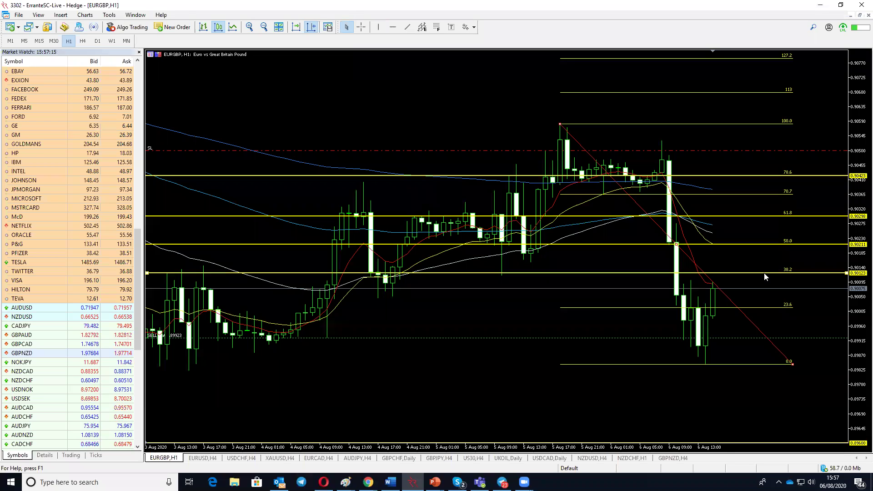
key(Delete)
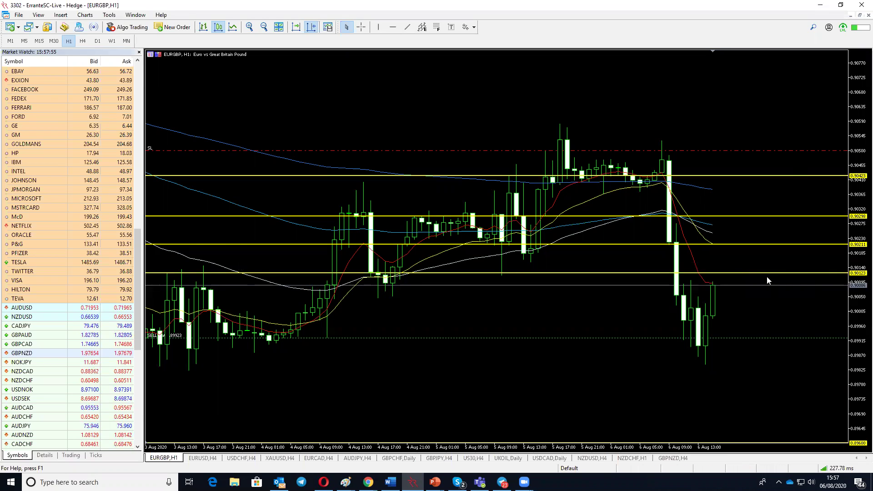
scroll(317, 312, up, 3)
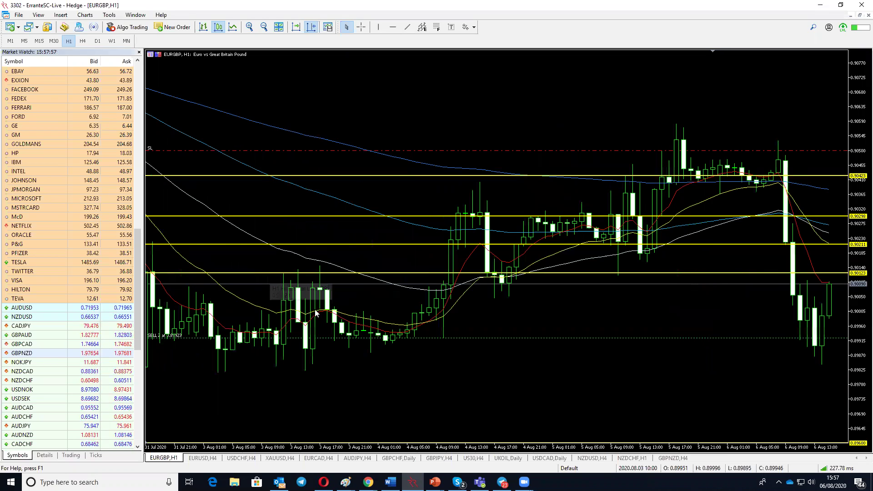
scroll(252, 302, up, 5)
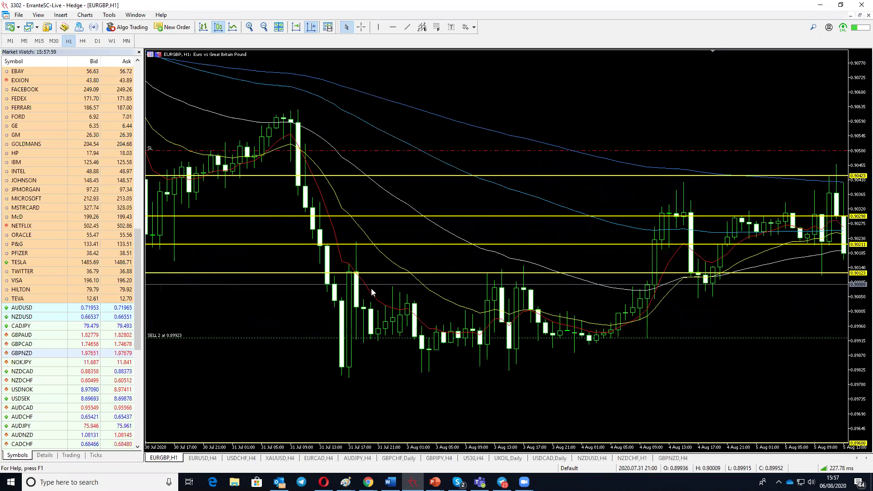
scroll(488, 309, down, 8)
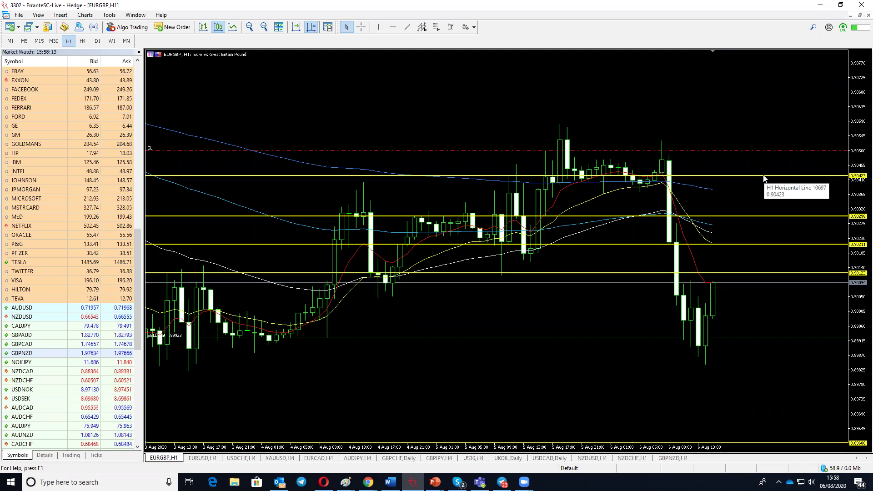
Change the 0.90298 line's colour to Aqua in its Properties and deselect it.
double_click(761, 216)
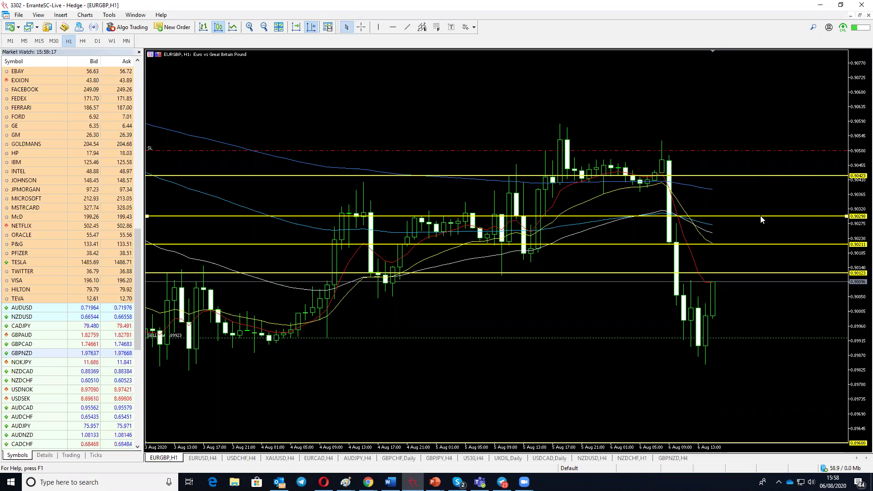
right_click(760, 219)
click(781, 222)
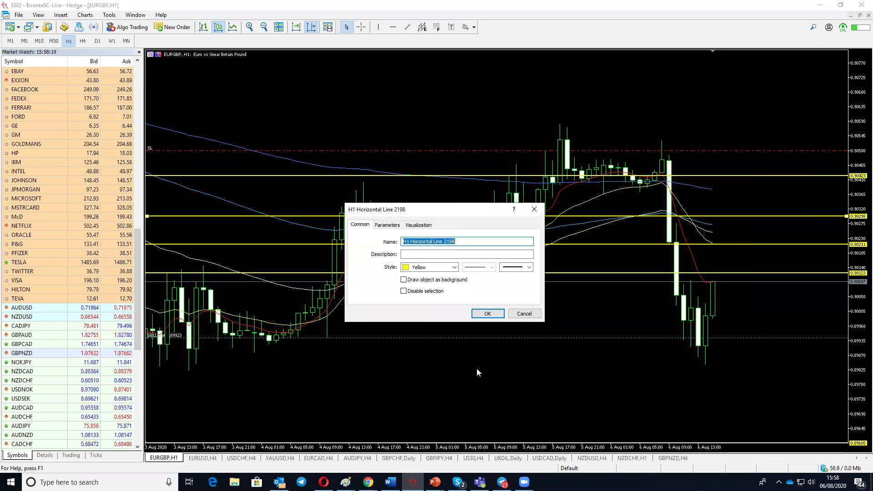
click(454, 267)
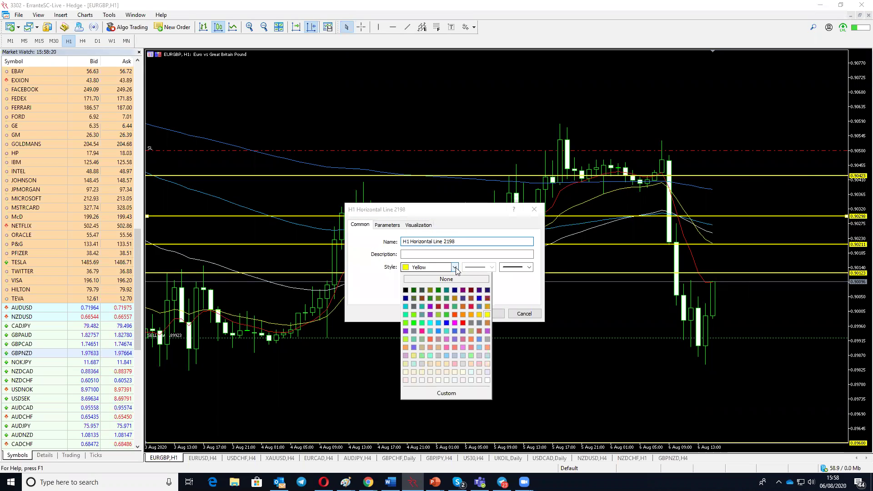
click(429, 323)
click(490, 314)
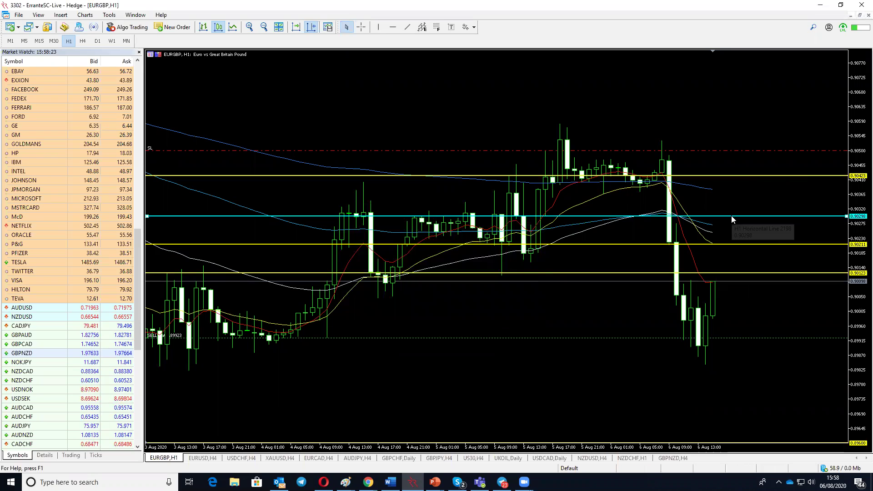
click(378, 252)
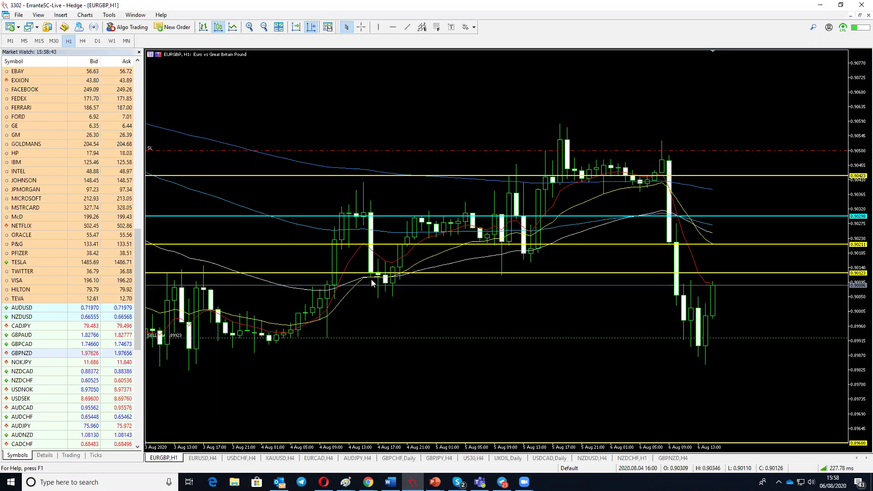
mouse_move(371, 281)
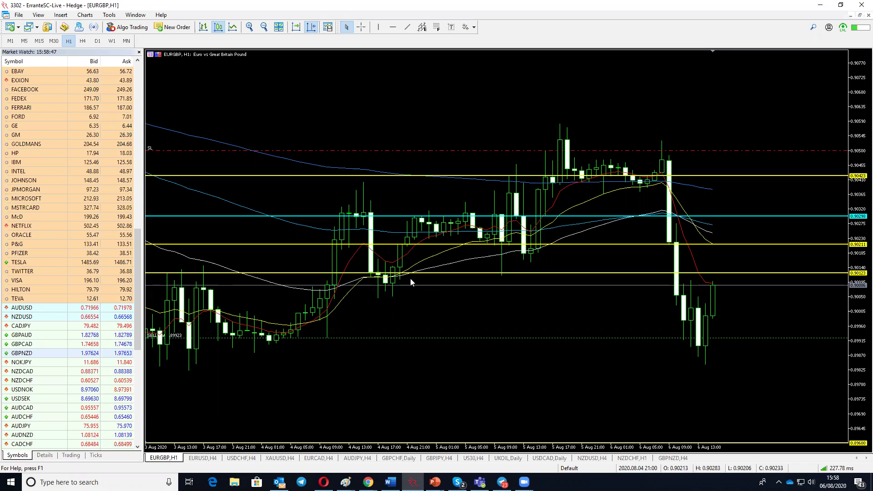
mouse_move(410, 278)
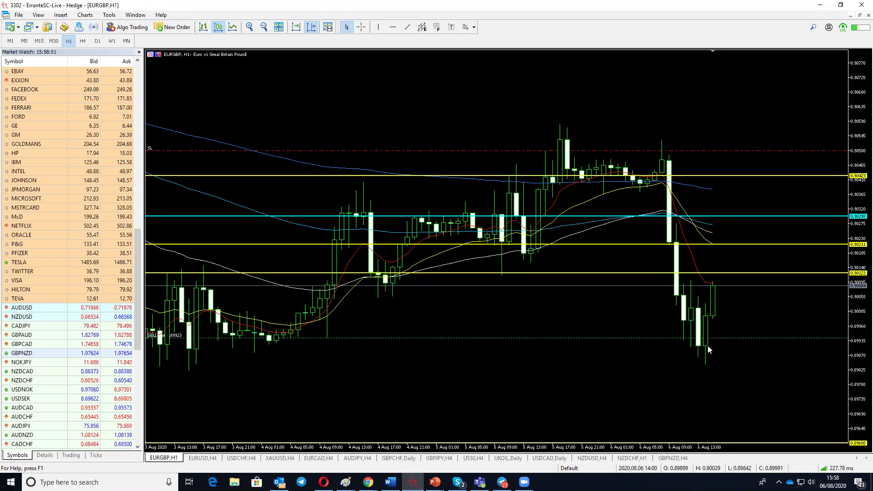
Measure the 0.90085–0.90297 distance with the crosshair and place a horizontal line near 0.90270.
click(361, 27)
drag(769, 284, 769, 217)
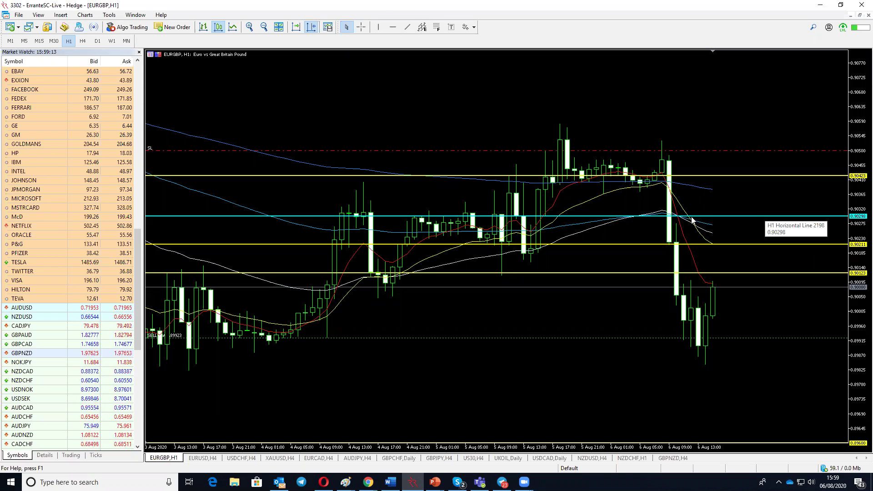
click(393, 27)
click(749, 225)
Set the new line's value to 0.90200 and delete the yellow 0.90423 and 0.90211 lines.
right_click(749, 225)
click(782, 232)
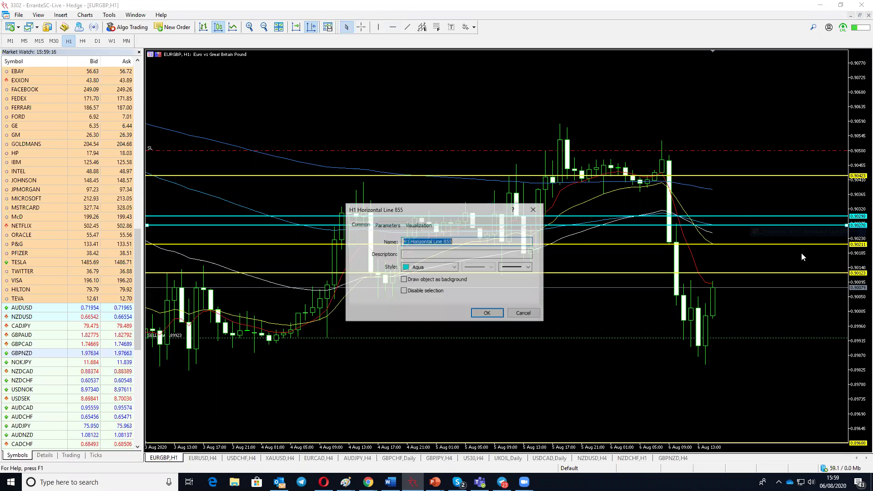
click(390, 225)
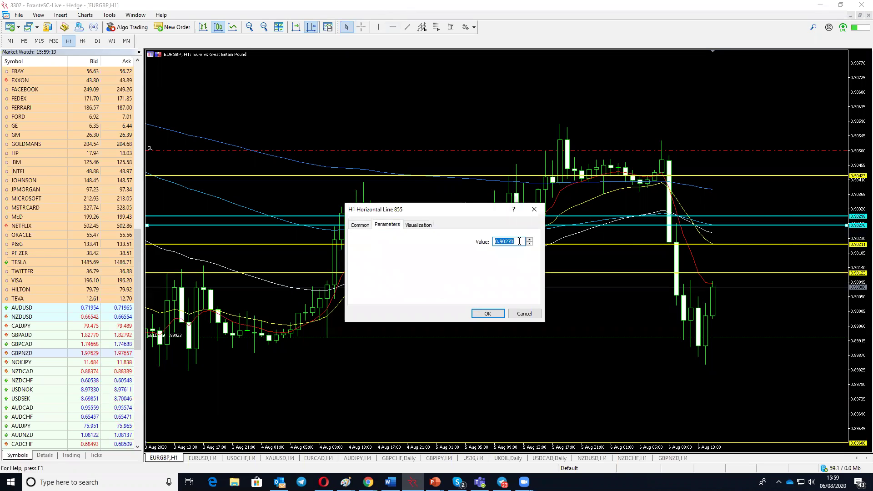
key(BackSpace)
key(BackSpace)
text(00)
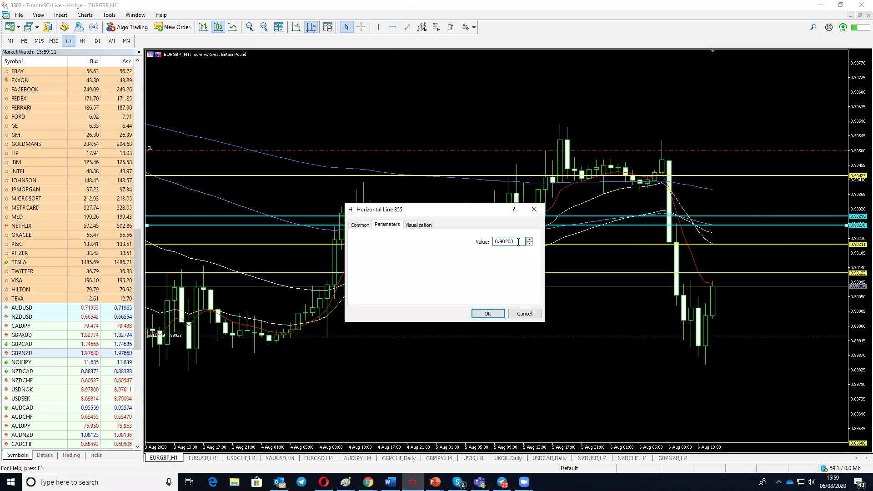
click(490, 314)
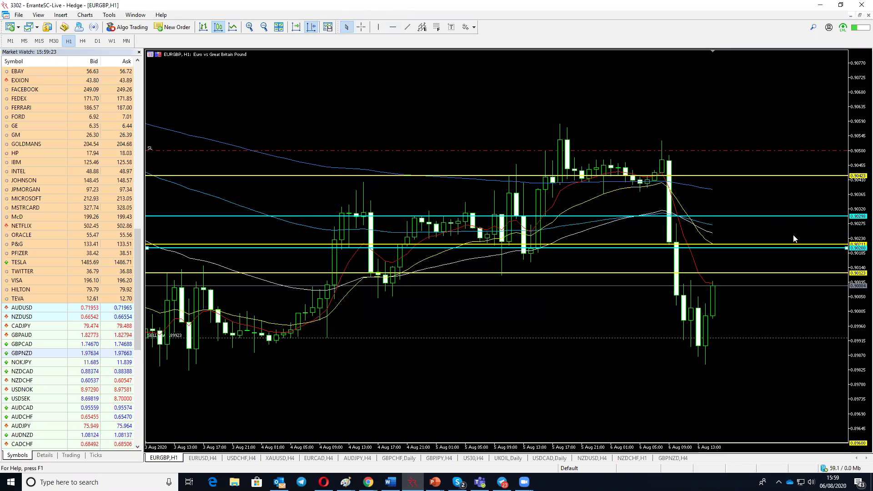
double_click(810, 244)
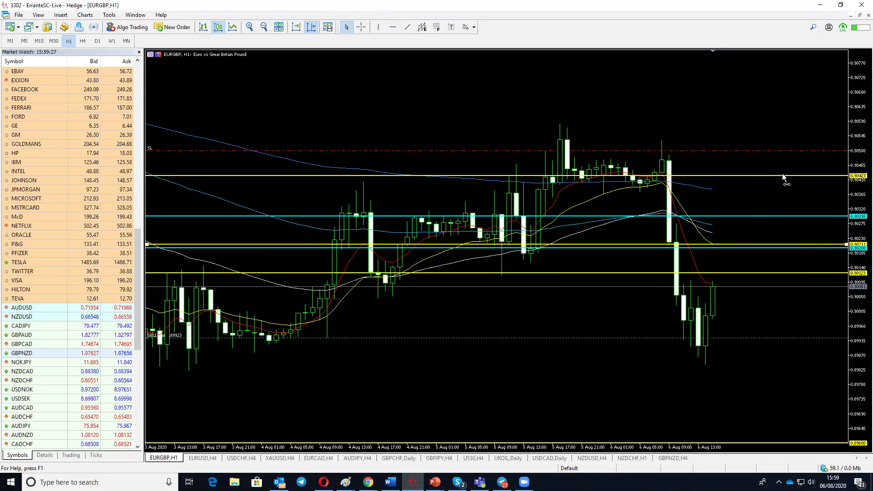
key(Delete)
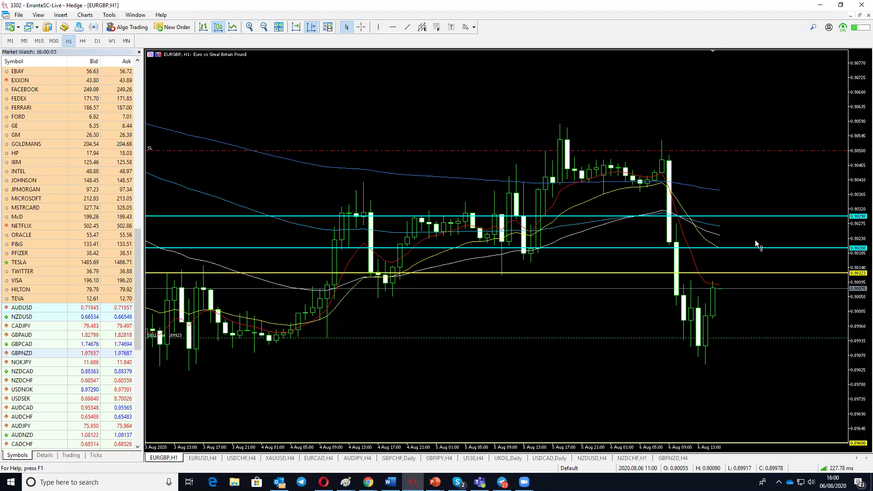
Draw a blue rectangle from 0.90298 down to 0.90123 and delete the 0.90200 line.
click(57, 17)
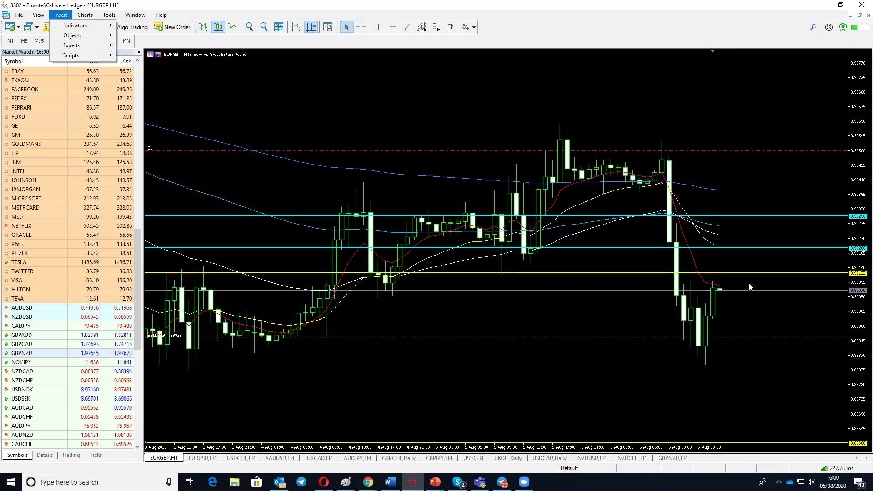
click(260, 118)
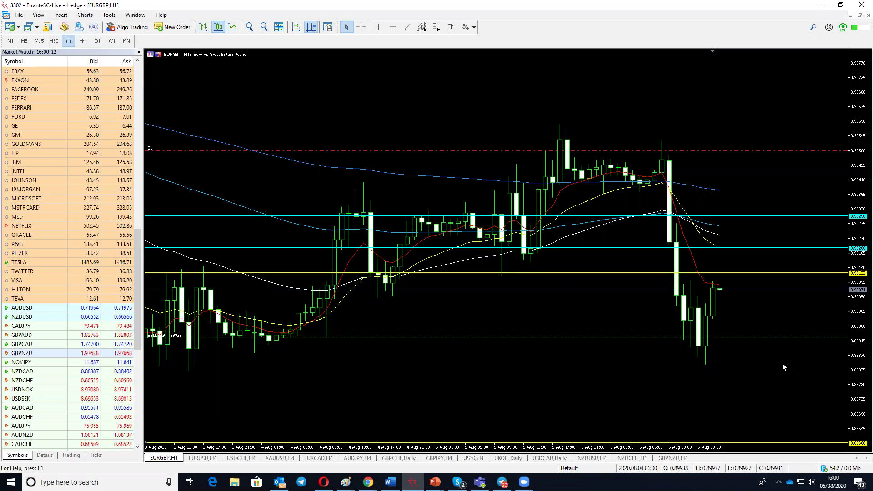
click(60, 15)
mouse_move(66, 37)
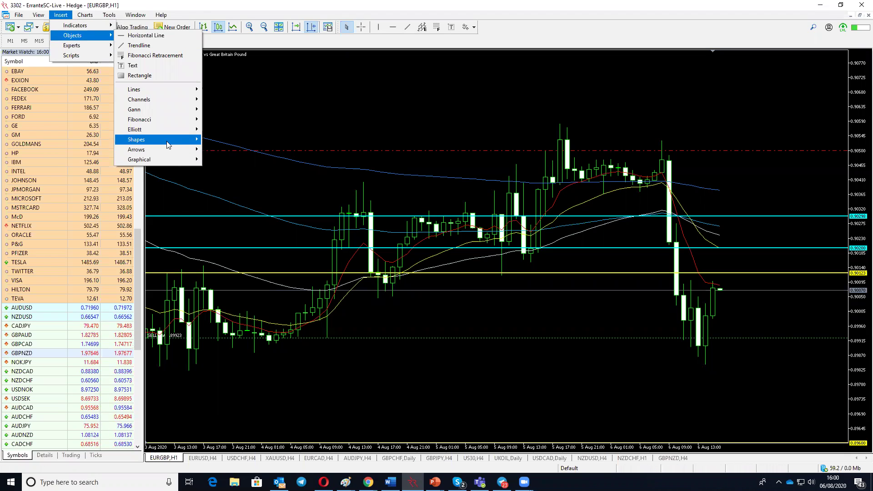
mouse_move(176, 145)
click(225, 139)
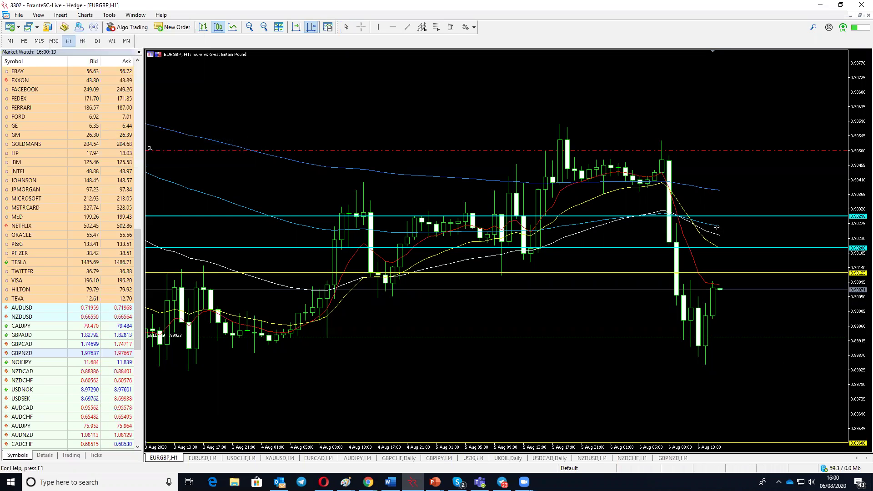
mouse_move(717, 217)
mouse_down()
mouse_move(778, 250)
mouse_move(830, 259)
mouse_move(831, 277)
mouse_move(825, 273)
mouse_up()
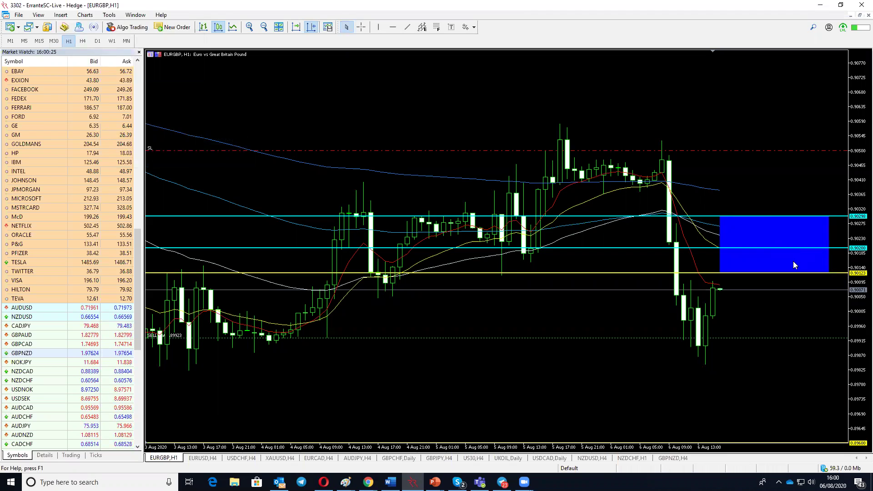
key(Delete)
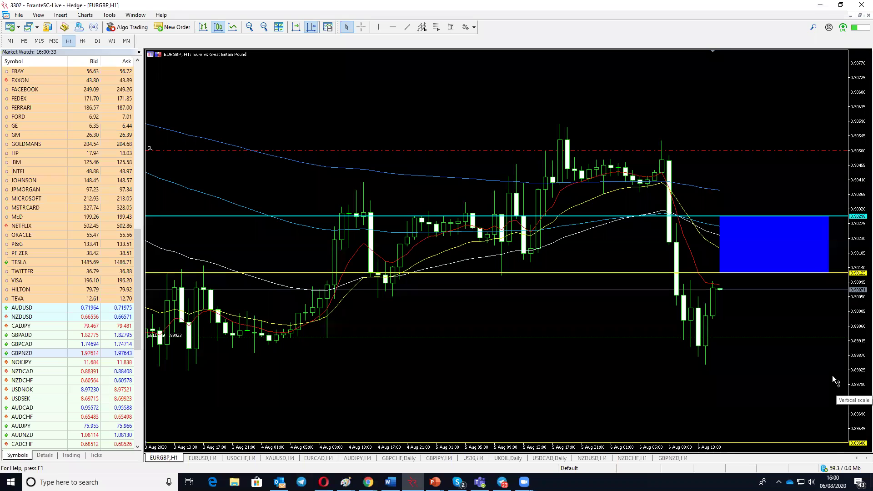
Review EURGBP on H4 and D1, nudge the Sell @ 0.8990 label, then return to latest H4 bars.
click(83, 43)
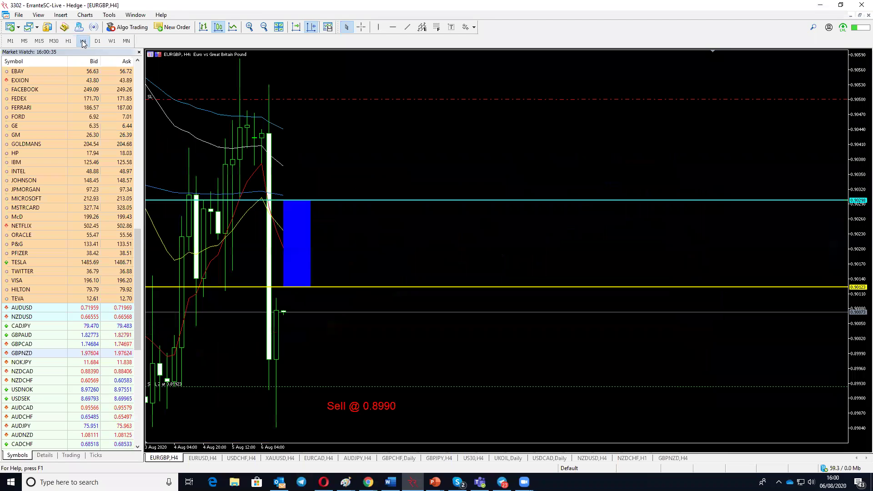
drag(388, 345, 704, 364)
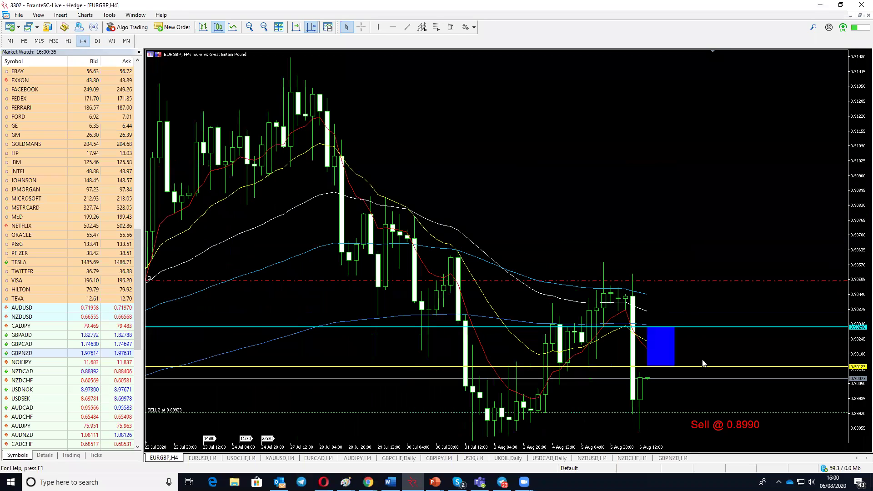
drag(862, 204, 860, 233)
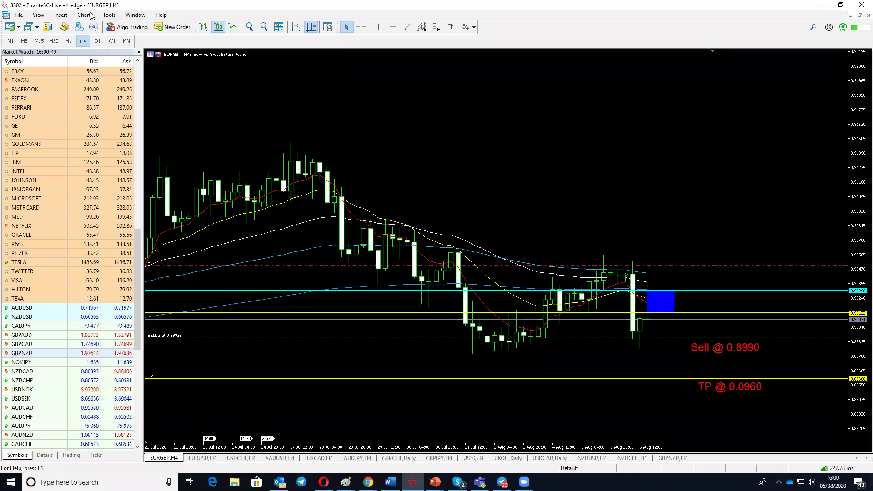
click(97, 41)
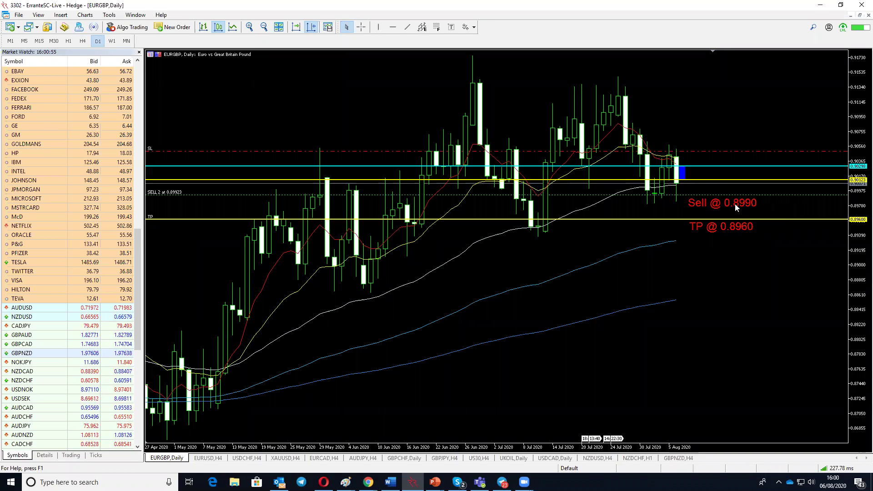
drag(692, 203, 691, 210)
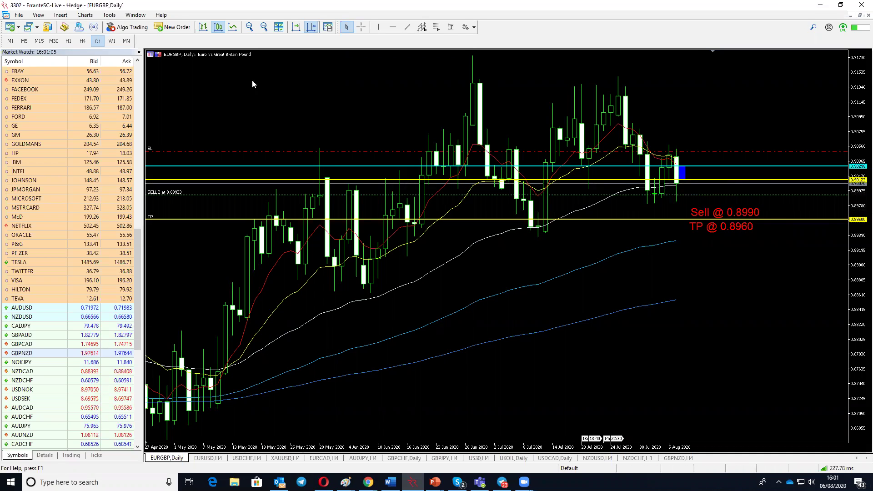
click(82, 41)
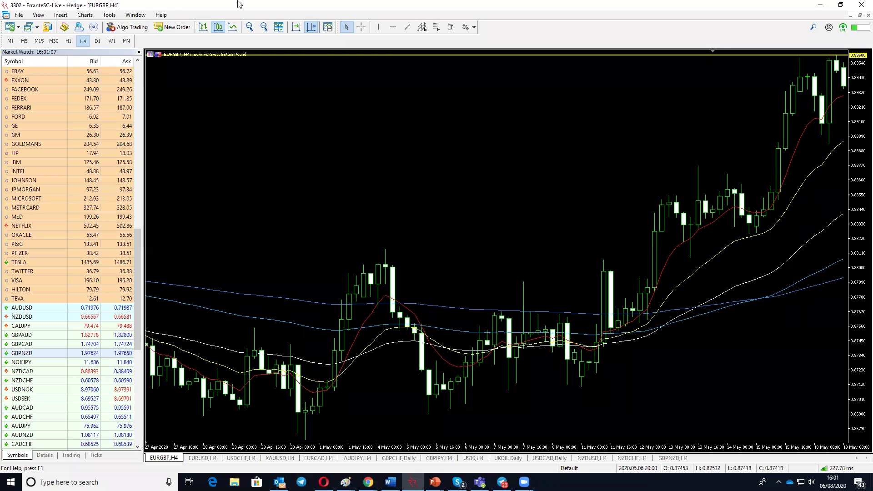
click(311, 28)
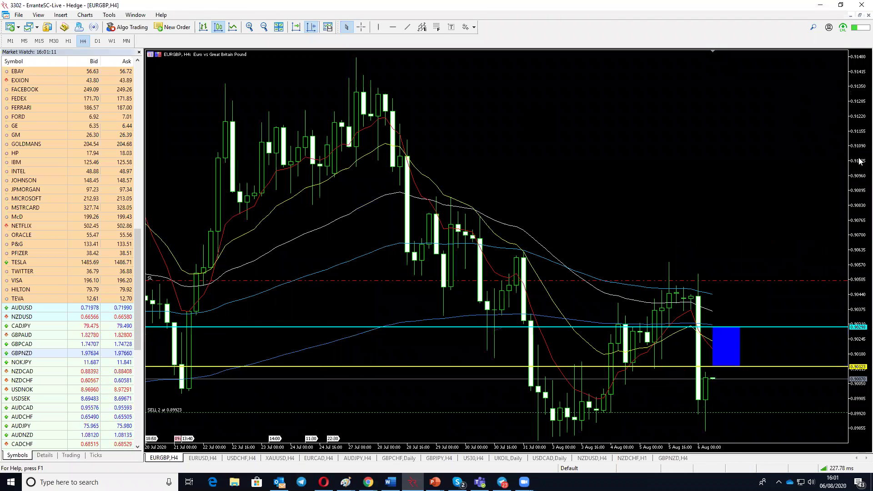
drag(862, 221, 862, 255)
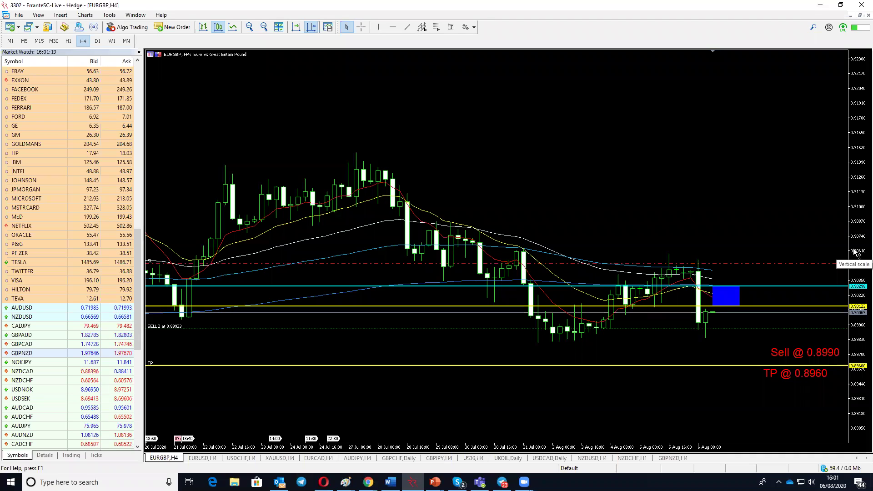
Move the Sell @ 0.8990 label beside the blue zone and open the EUR/USD forecast article.
click(833, 438)
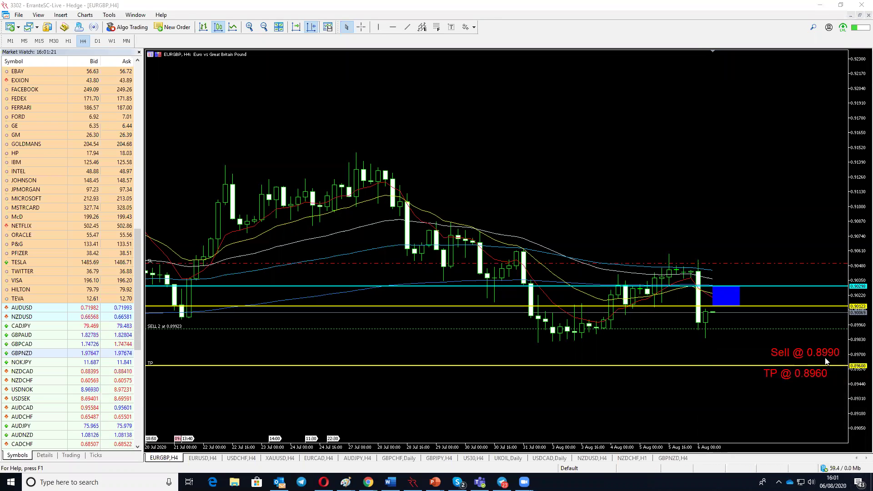
double_click(804, 352)
drag(772, 348, 764, 294)
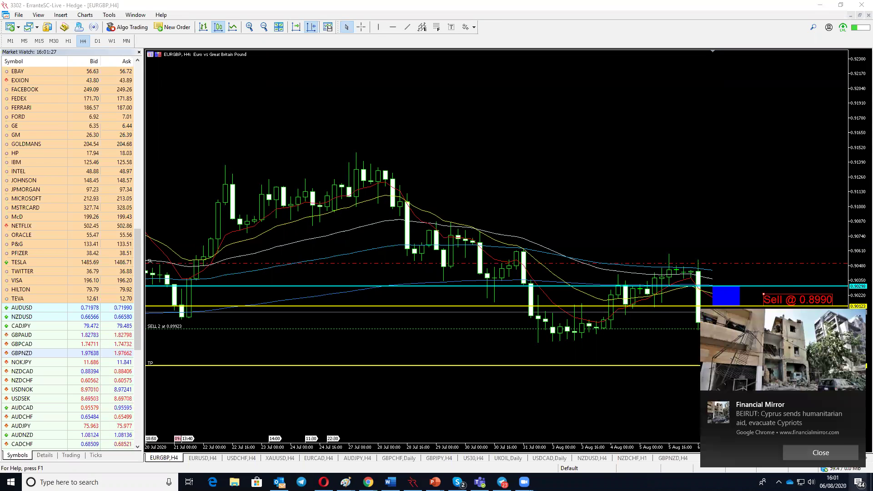
click(827, 453)
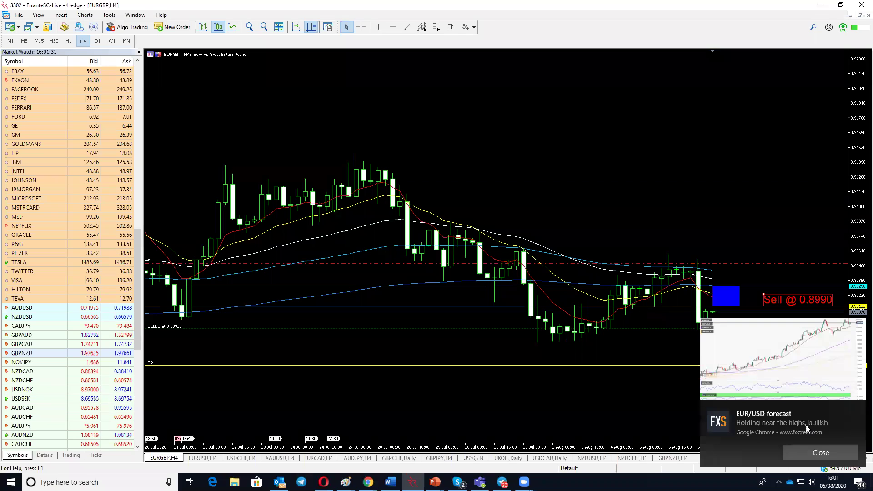
click(823, 453)
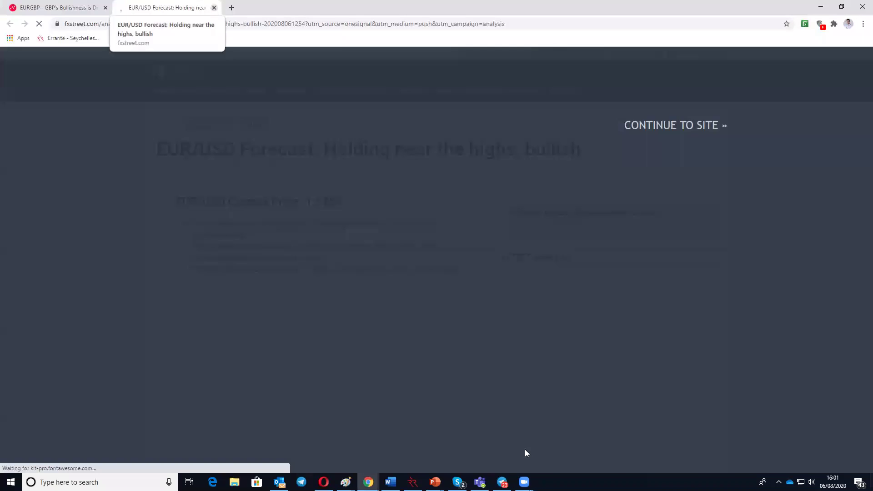
click(214, 8)
click(412, 482)
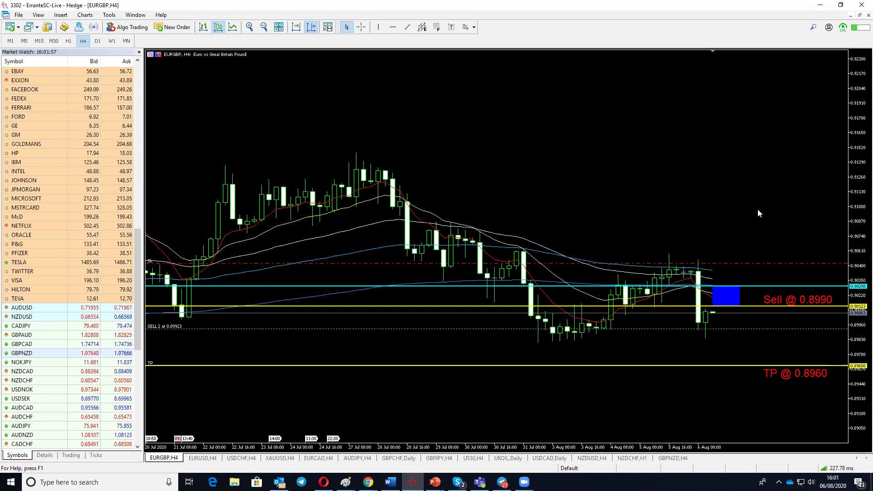
click(395, 459)
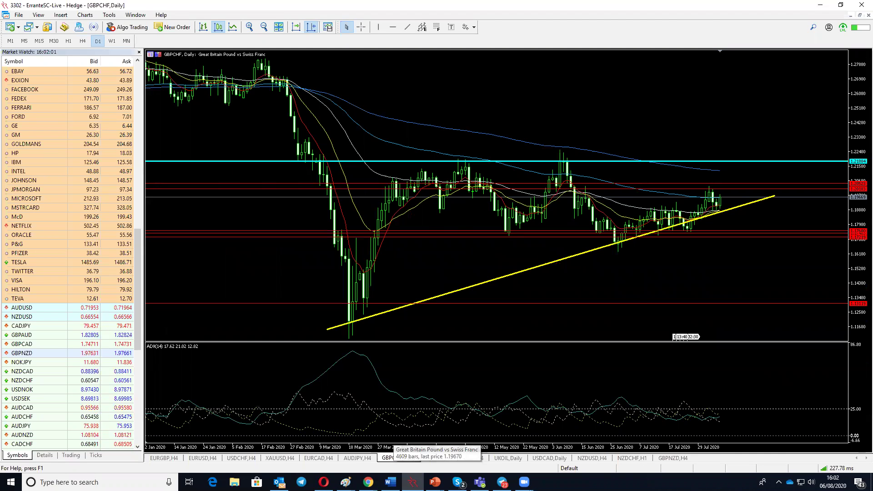
click(165, 458)
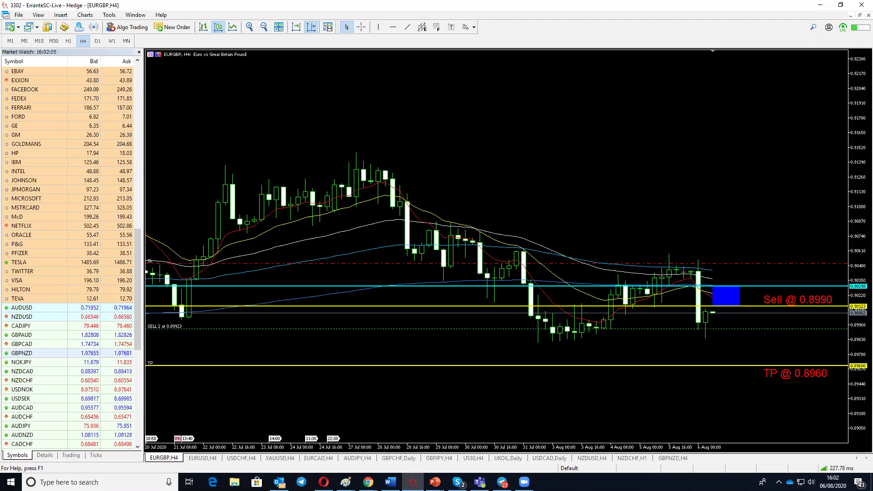
key(alt+Tab)
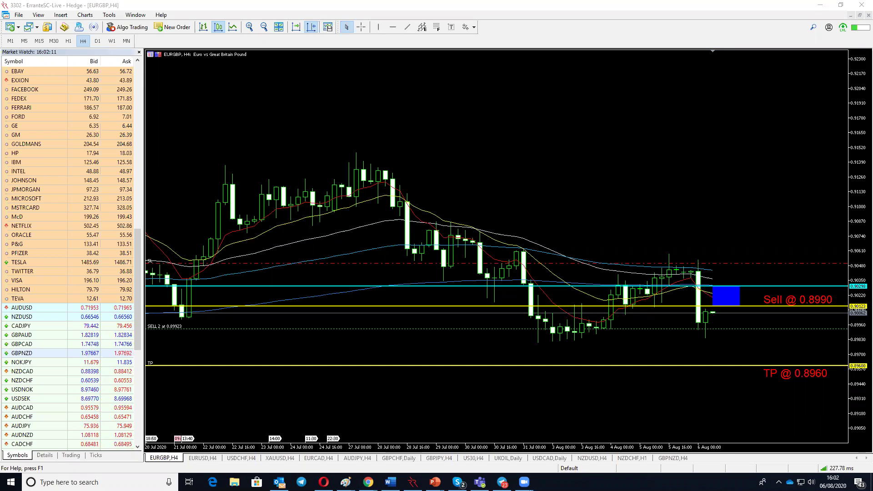
key(alt+Tab)
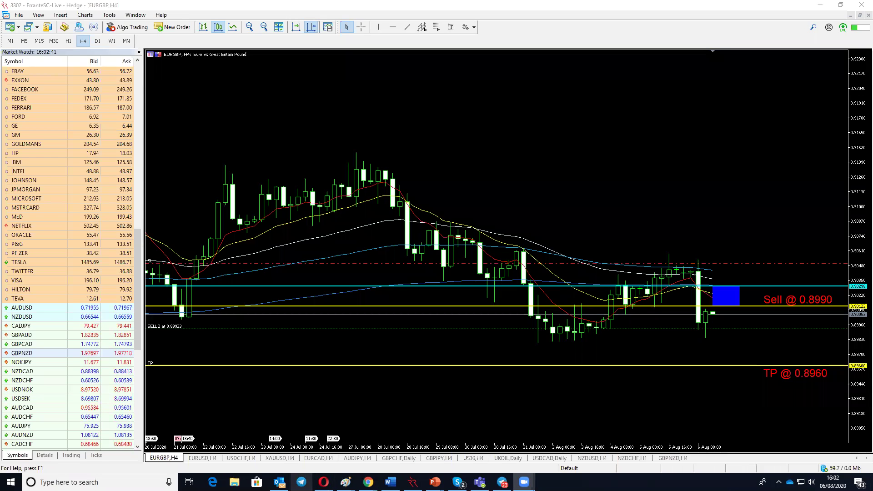
click(98, 41)
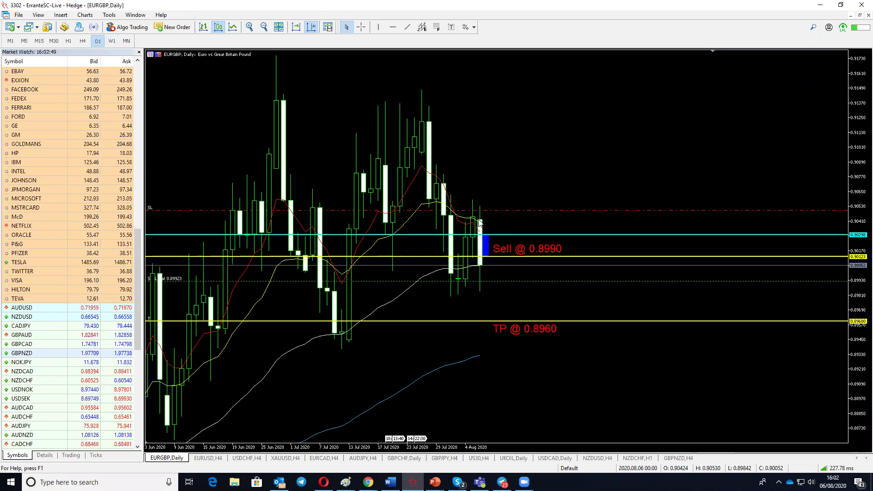
click(82, 41)
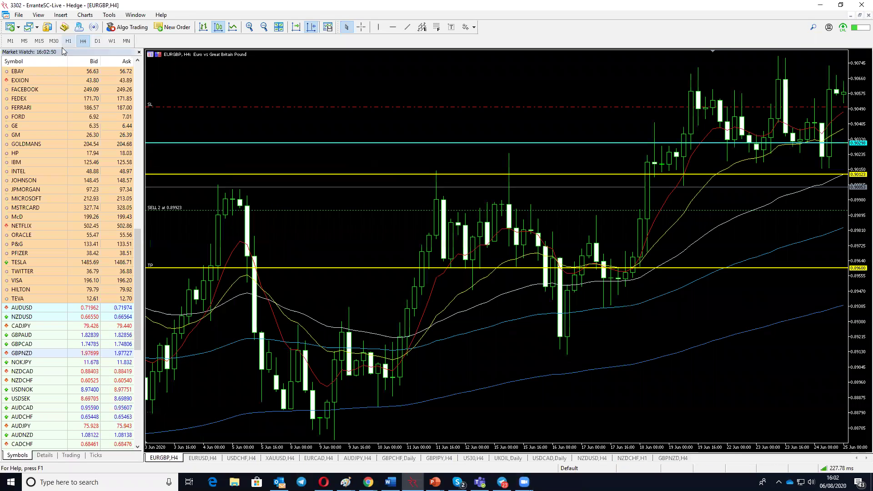
click(312, 29)
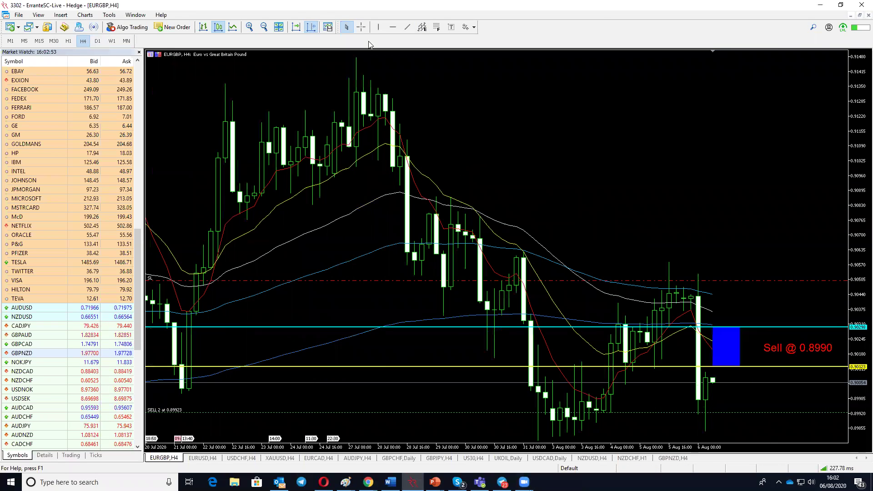
drag(860, 218, 861, 254)
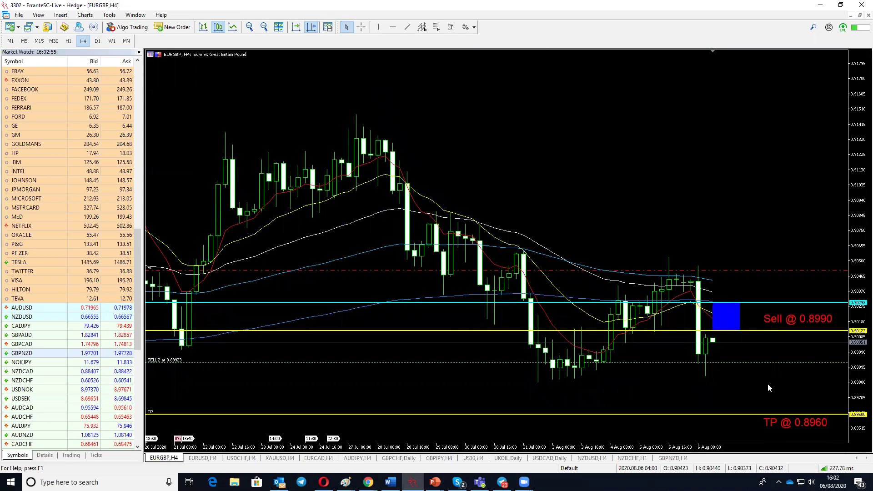
Open the Toolbox, review its History and Exposure tabs, then return to the Trade tab.
click(37, 16)
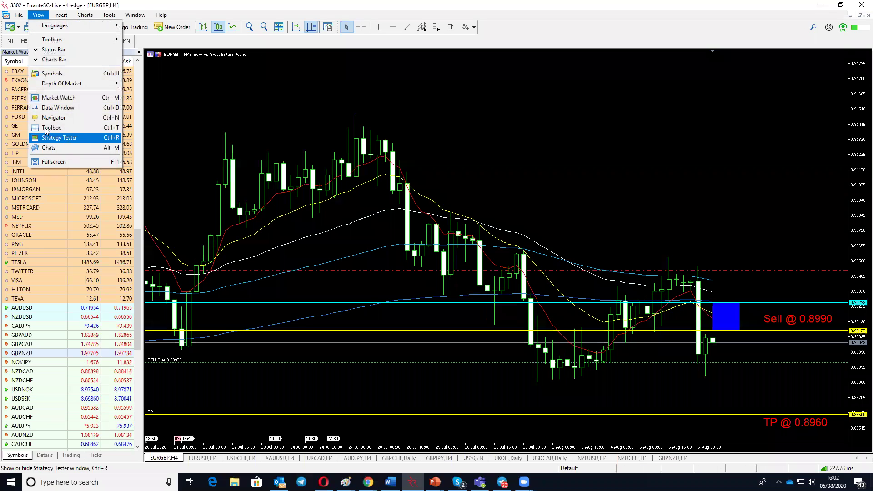
click(54, 127)
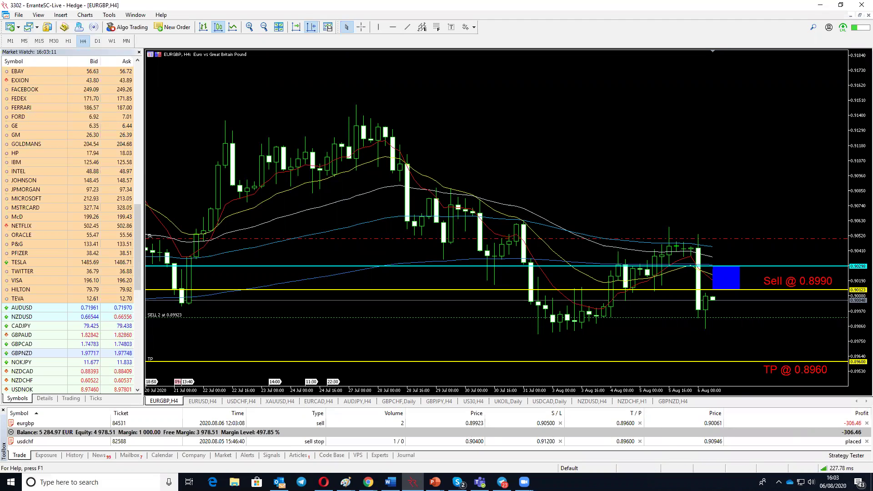
click(74, 456)
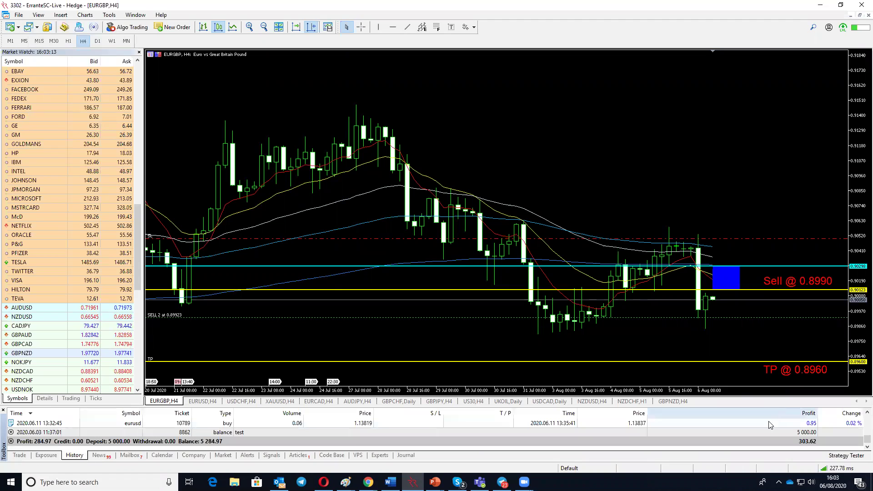
scroll(841, 435, up, 10)
scroll(455, 436, up, 5)
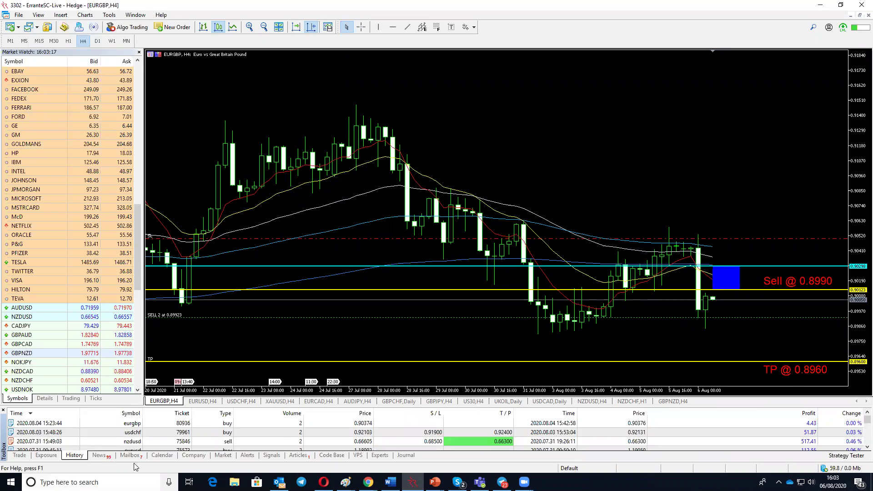
click(43, 457)
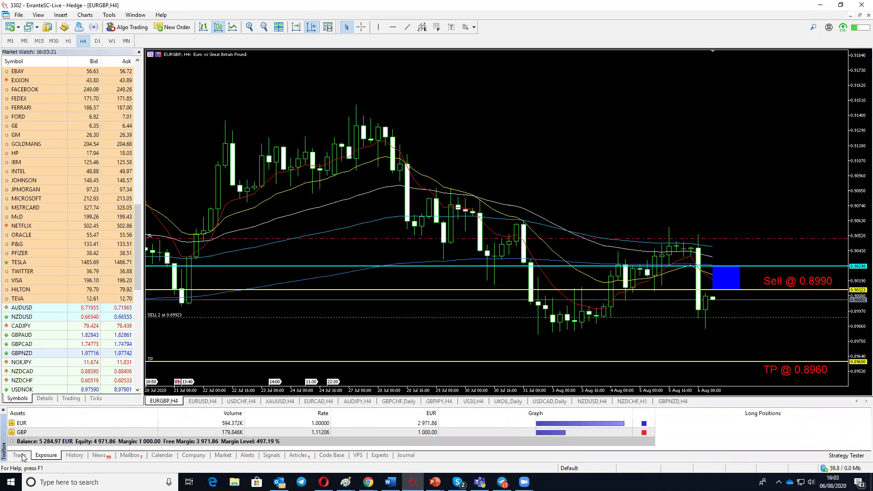
click(20, 455)
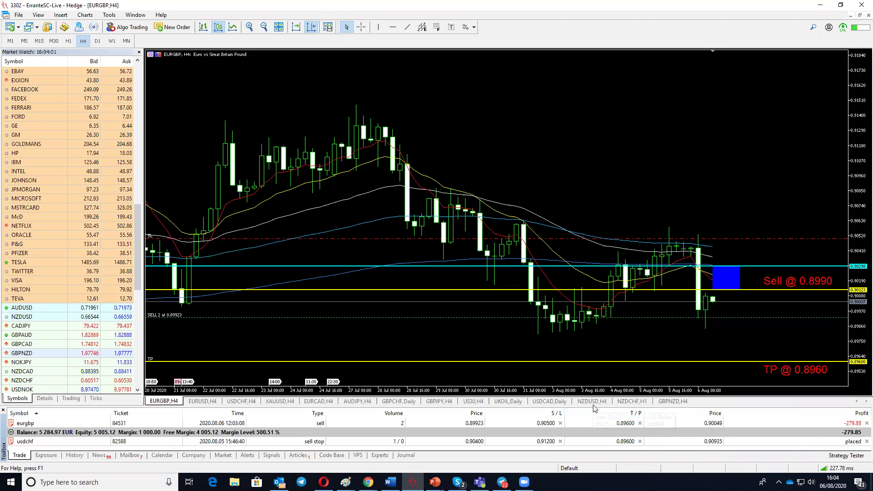
Switch to the XAUUSD,H4 chart and compress its price scale to fit a wider range.
click(264, 402)
mouse_move(855, 129)
mouse_down()
mouse_move(855, 163)
mouse_move(854, 128)
mouse_up()
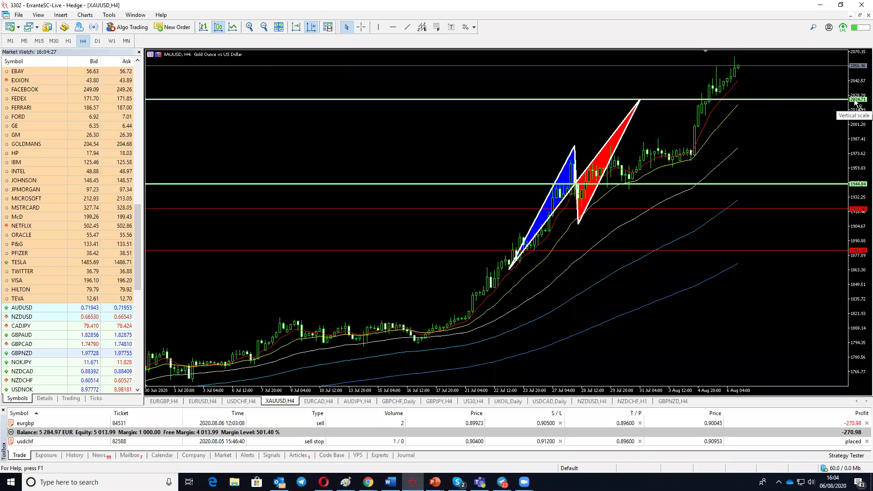
drag(861, 78, 860, 214)
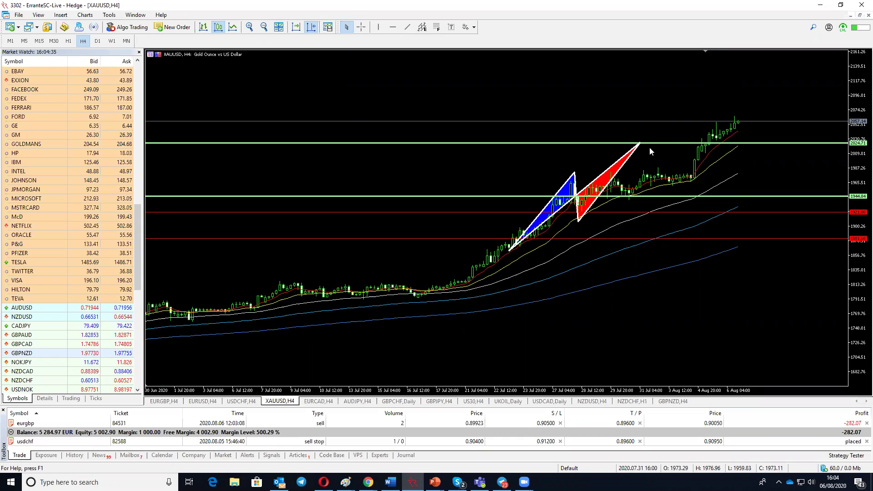
Put XAUUSD on D1, hide Market Watch, and compress the chart vertically.
click(97, 41)
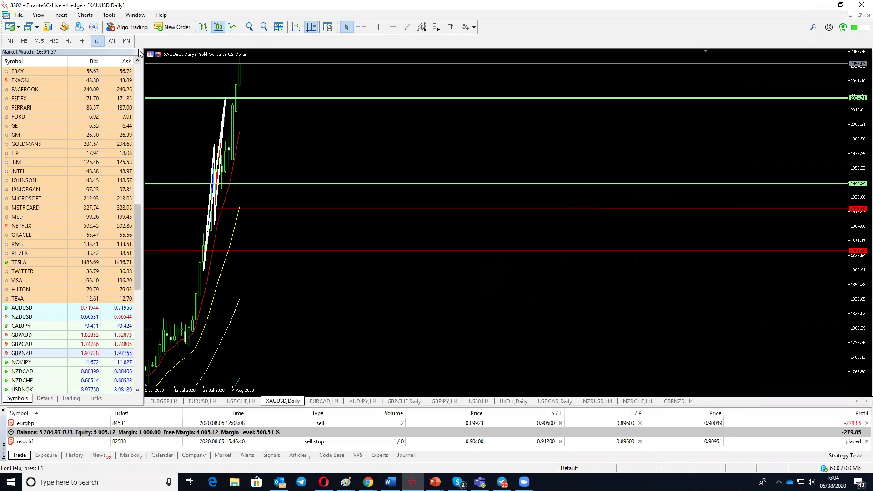
click(139, 52)
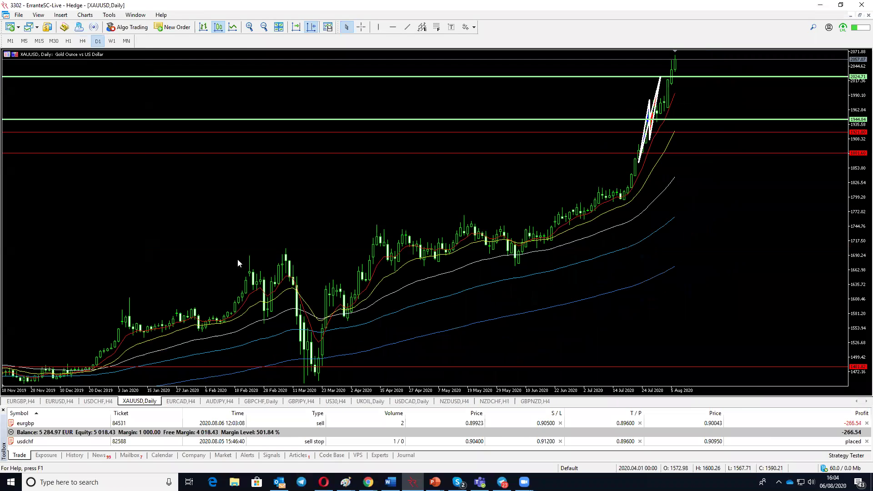
drag(859, 127, 860, 176)
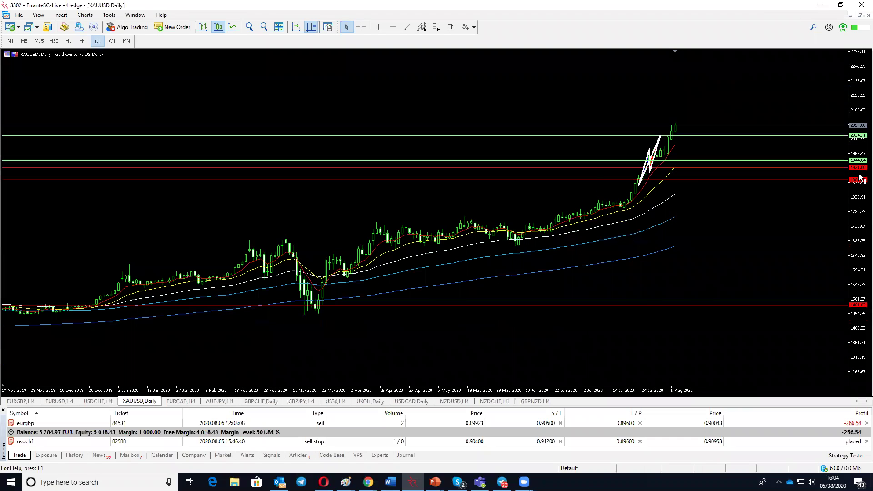
Delete the red horizontal levels, keeping the green 2024.71 and 1944.84 lines.
right_click(326, 88)
click(609, 91)
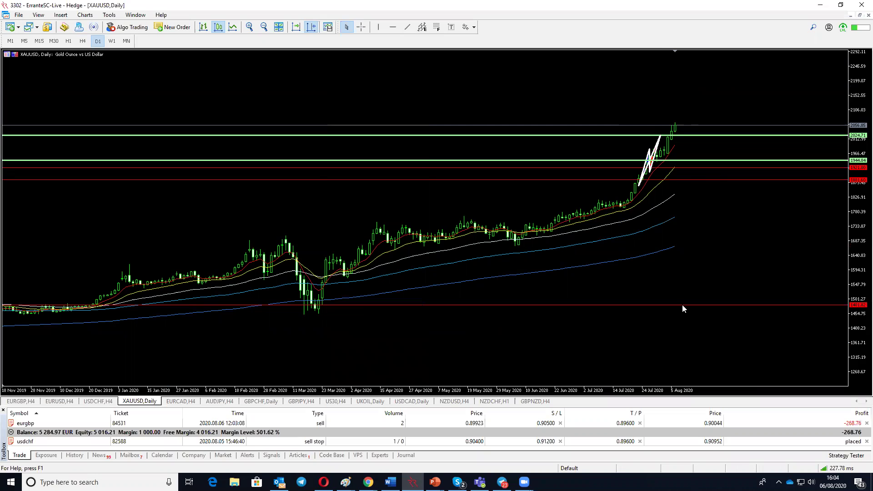
double_click(714, 180)
double_click(719, 161)
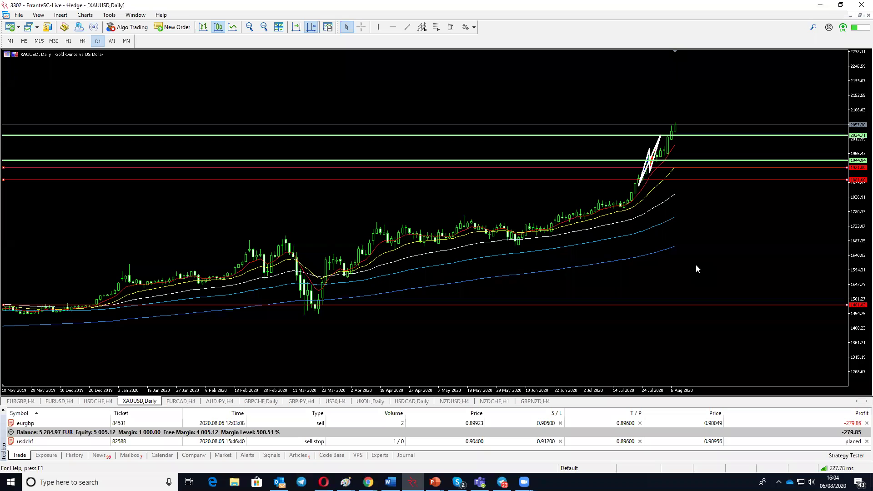
key(Delete)
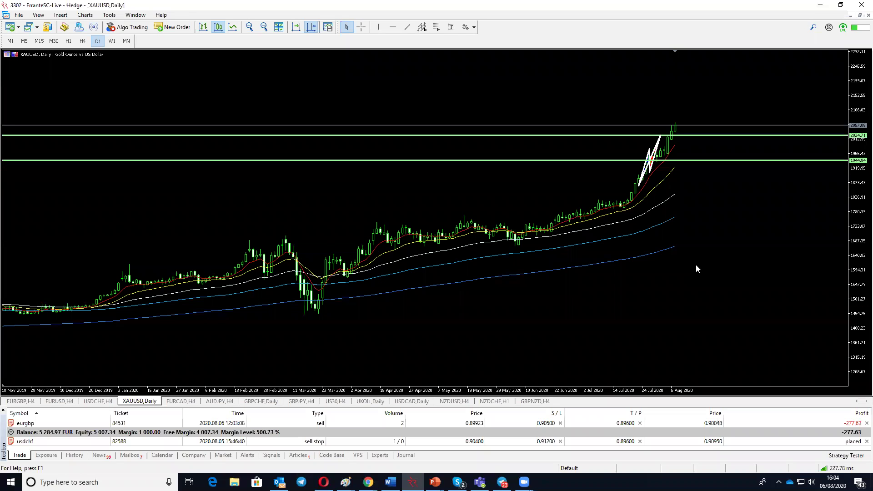
Close the Toolbox, zoom out twice, switch XAUUSD to W1, then zoom in once.
click(3, 410)
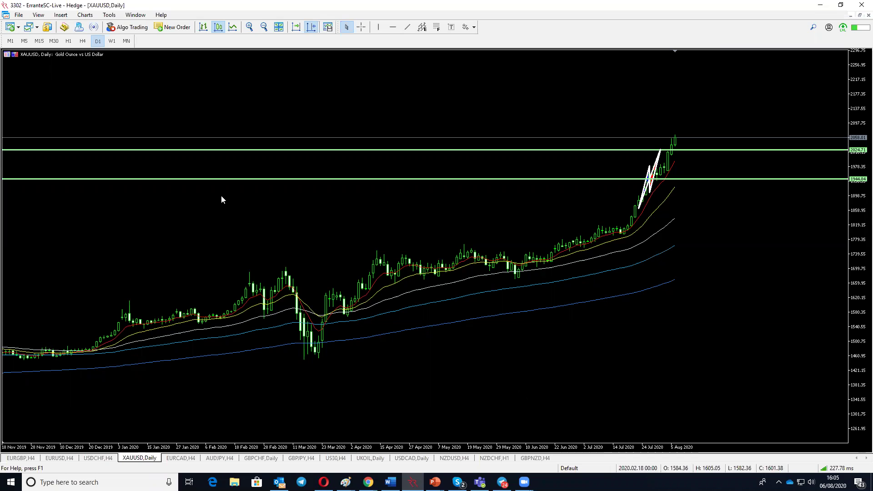
click(263, 28)
click(263, 27)
click(263, 27)
click(112, 41)
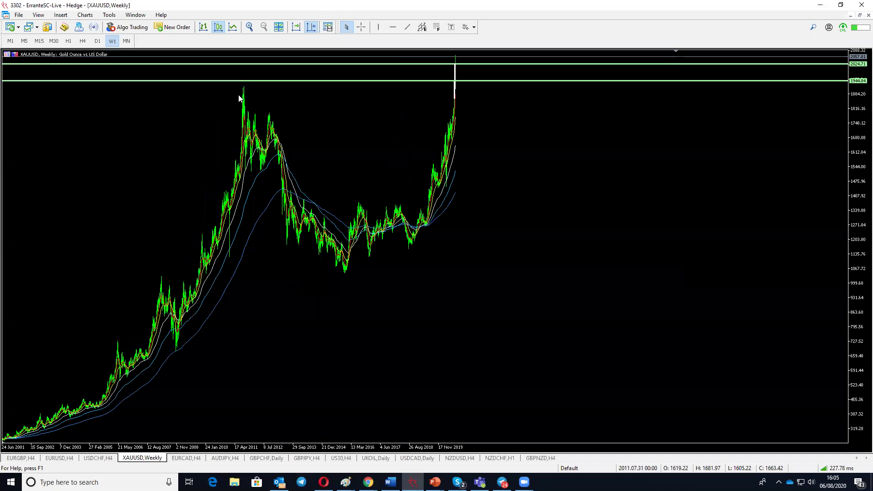
click(248, 28)
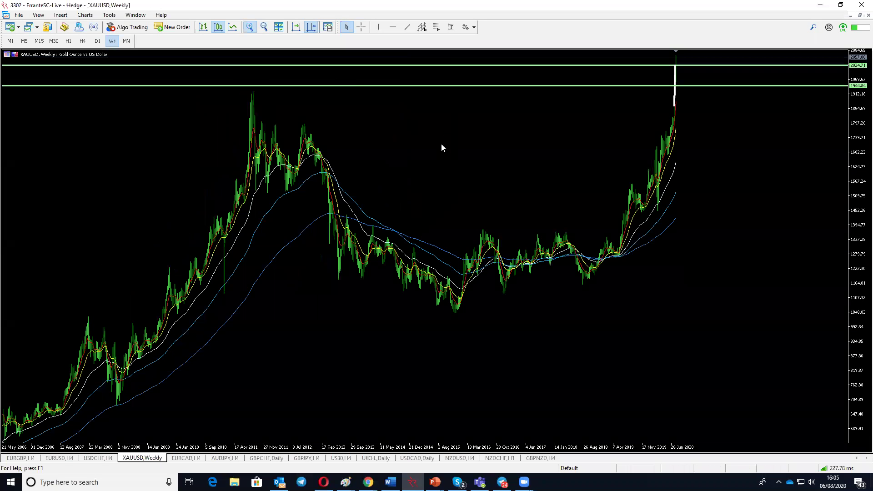
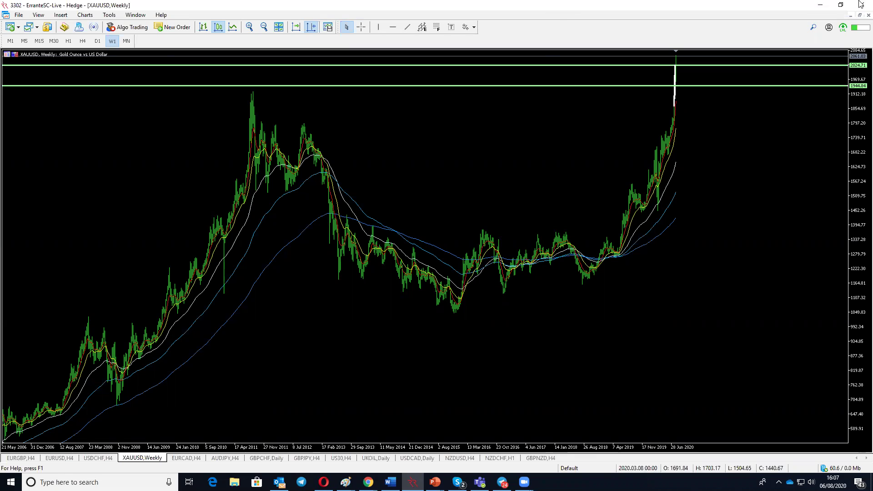
Zoom out the XAUUSD chart and review it on Monthly and Daily before returning to Weekly.
click(264, 27)
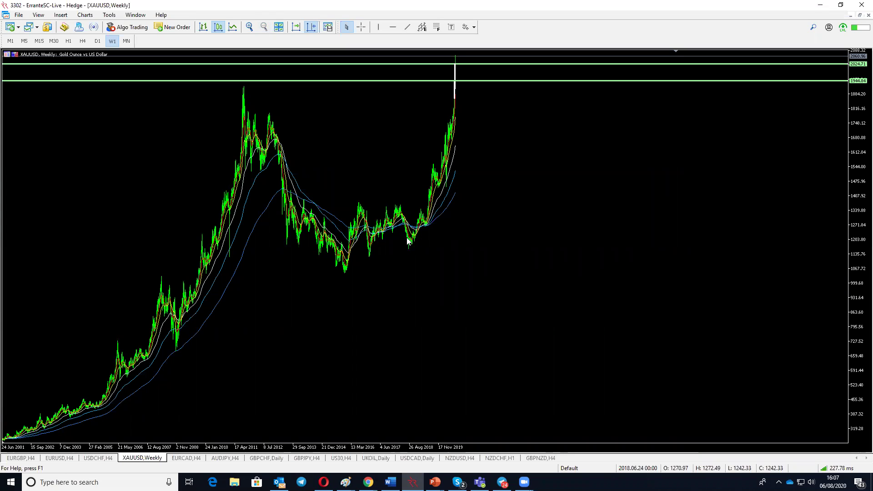
click(127, 41)
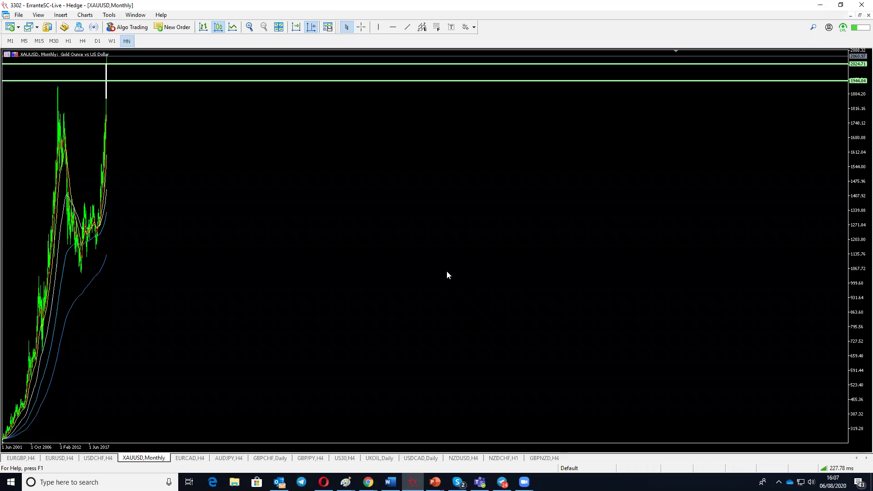
click(98, 41)
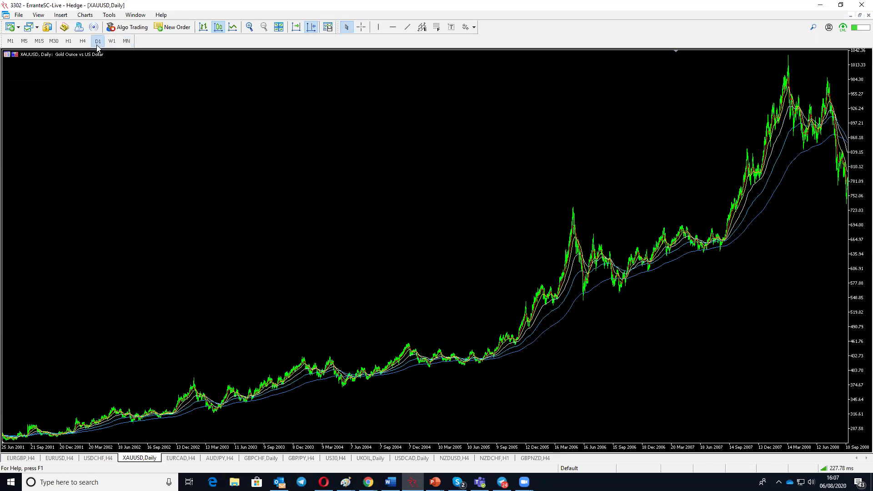
click(311, 27)
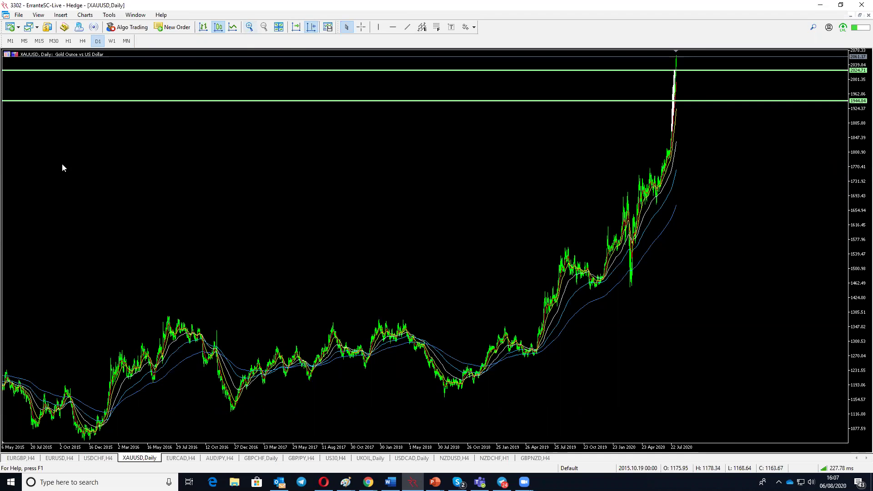
scroll(487, 200, up, 10)
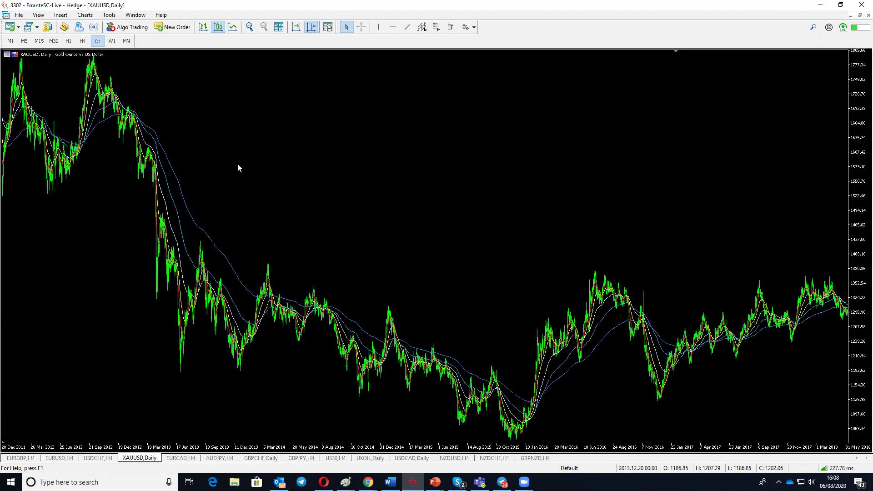
click(112, 41)
Scroll back through the weekly gold history and dismiss the new mail notification.
scroll(615, 245, up, 5)
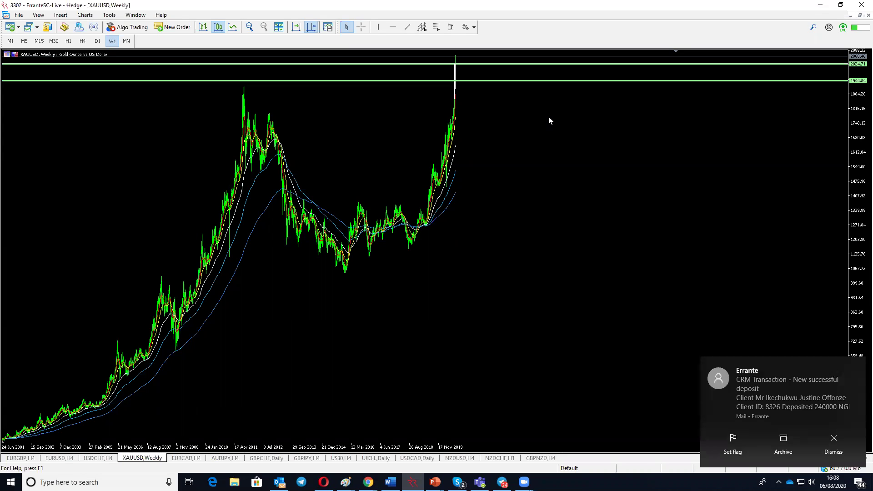
click(834, 439)
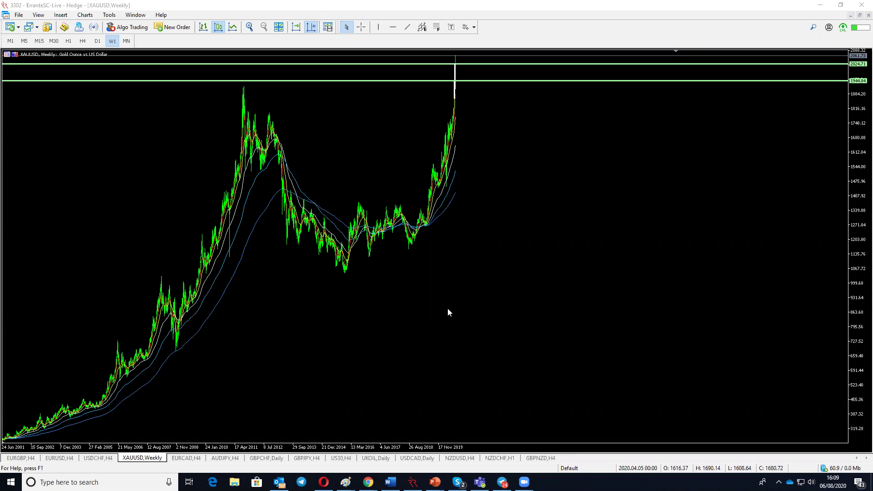
Compress the gold chart's price scale, then bring up the EURGBP H4 chart.
drag(850, 207, 727, 257)
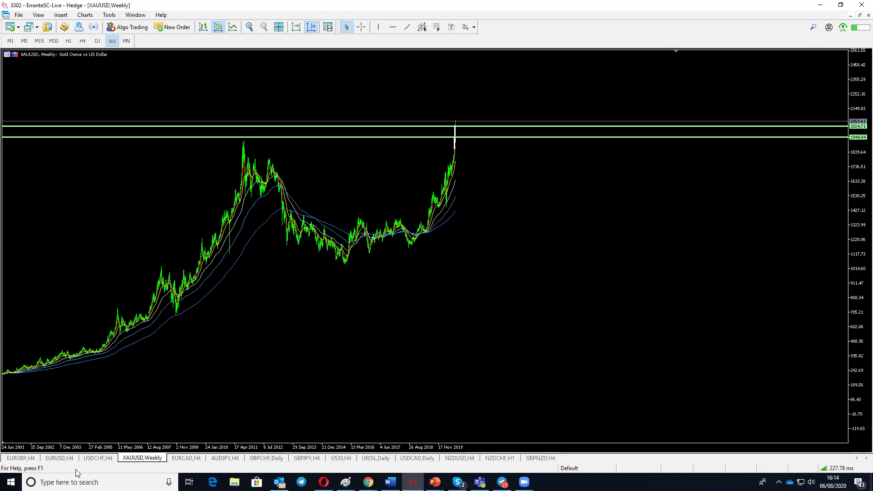
click(33, 460)
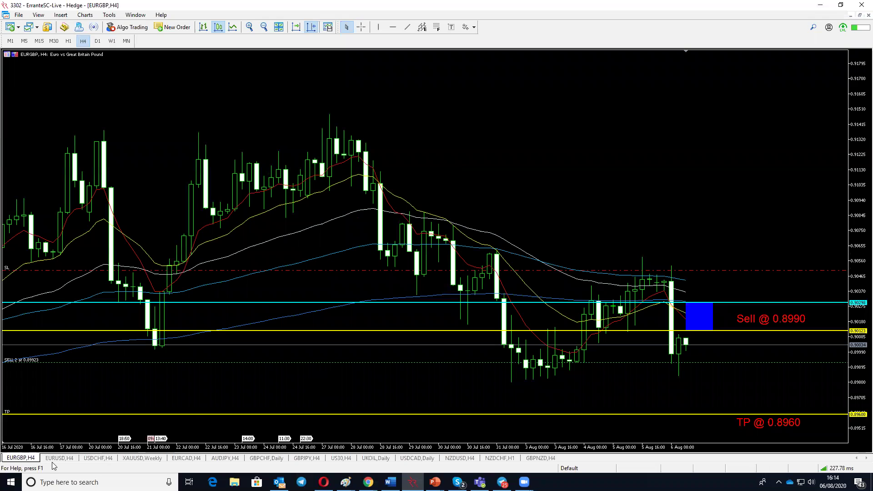
Review EURGBP on the Daily timeframe, then check the EURUSD H4 and USDCHF H4 charts.
click(97, 41)
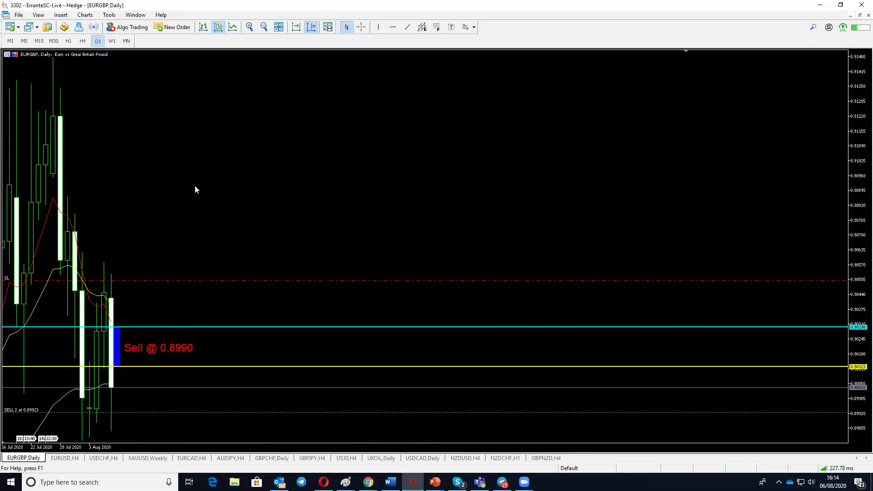
scroll(775, 181, up, 4)
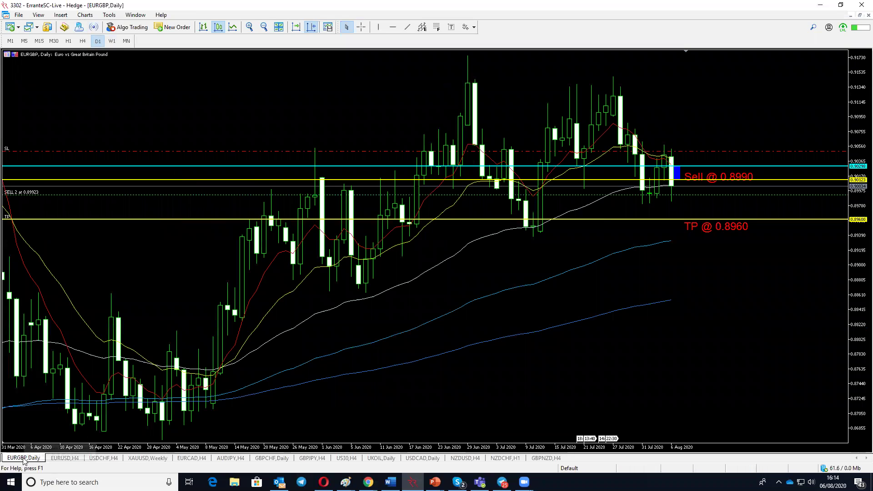
click(63, 459)
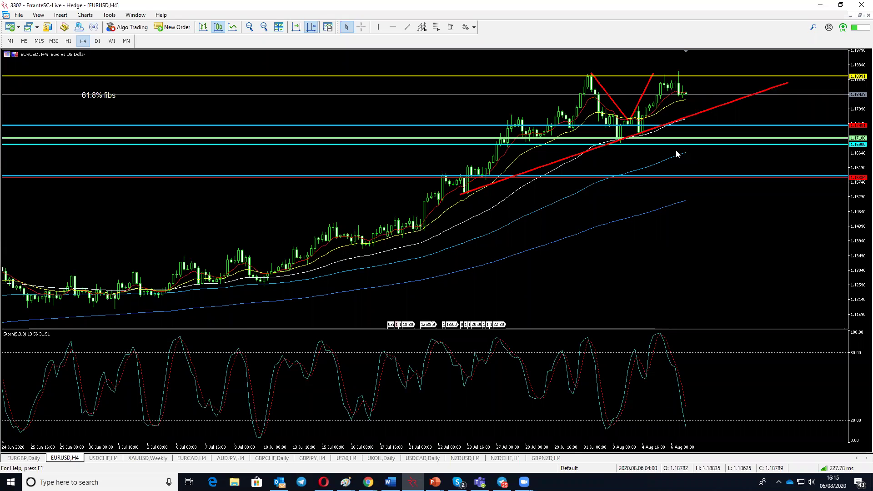
click(103, 458)
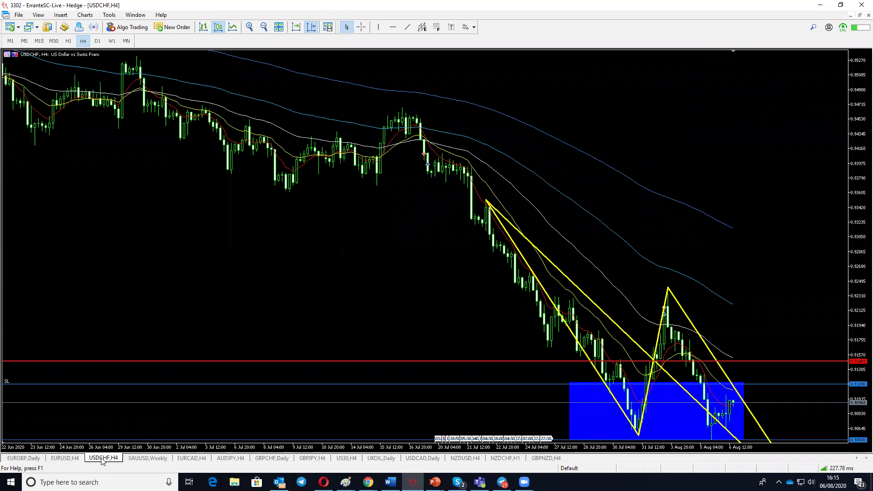
Compress the USDCHF H4 price scale to reveal sell stop and TP lines, then view XAUUSD Weekly and EURCAD H4.
drag(859, 104, 727, 147)
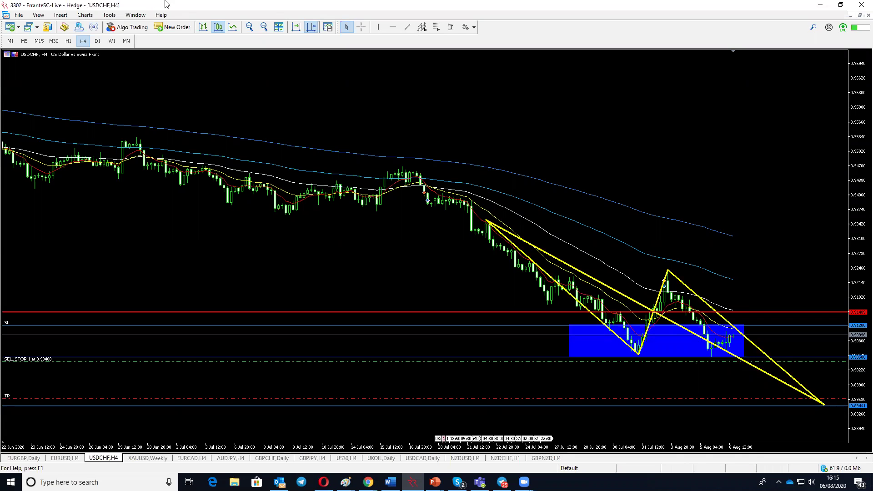
click(361, 27)
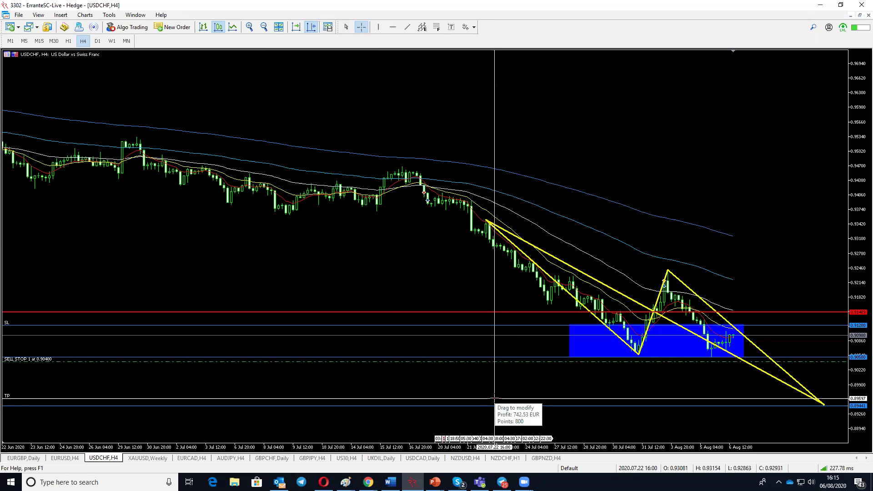
click(619, 187)
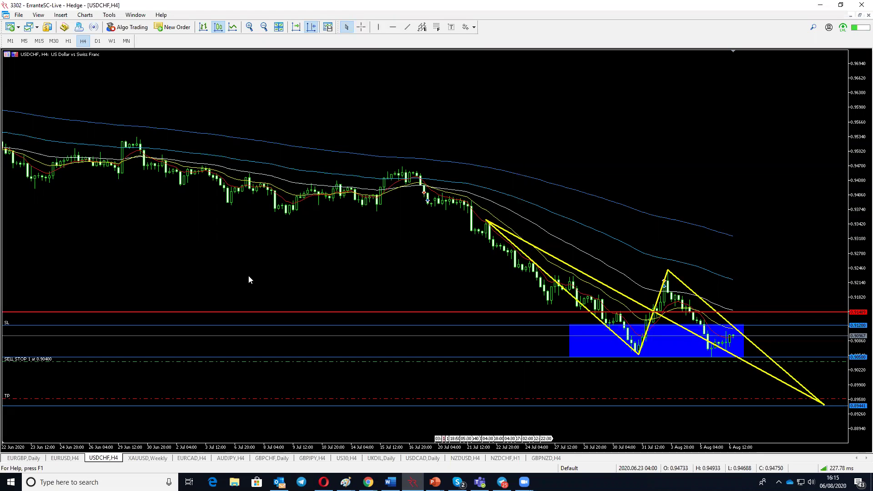
click(150, 459)
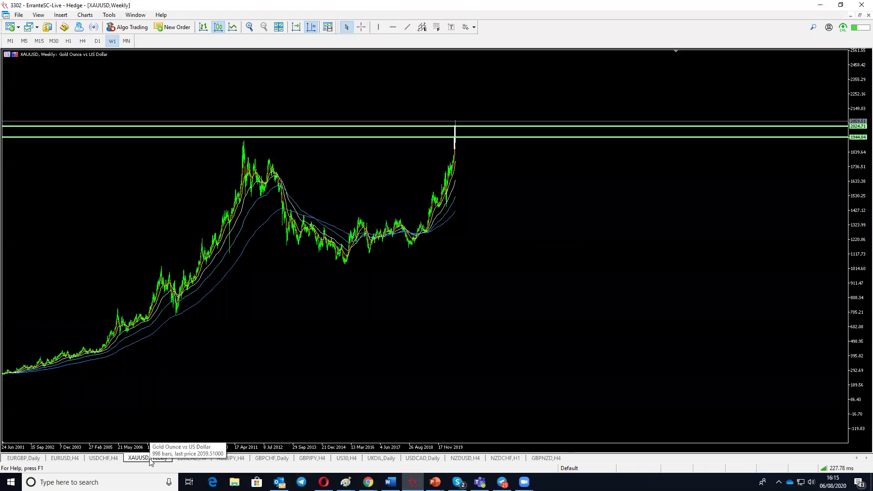
click(191, 459)
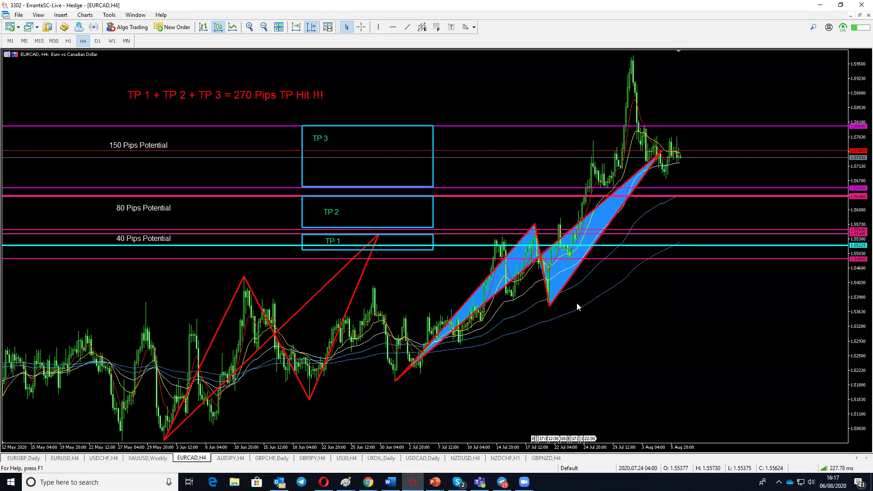
Look over the AUDJPY H4 and GBPCHF Daily charts, finishing on GBPJPY H4.
click(229, 458)
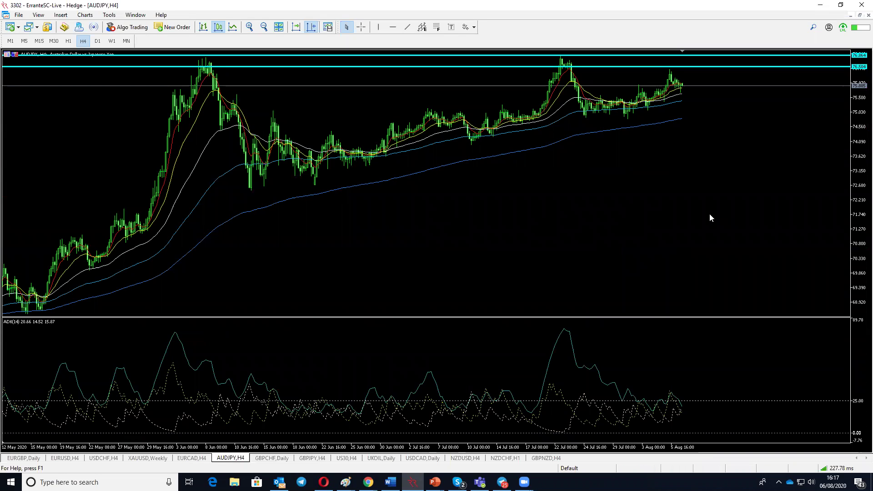
click(271, 460)
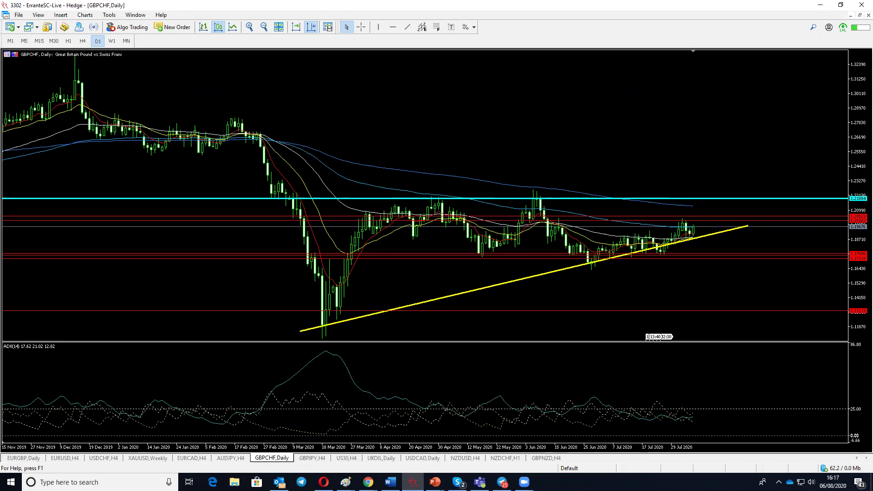
key(alt+Tab)
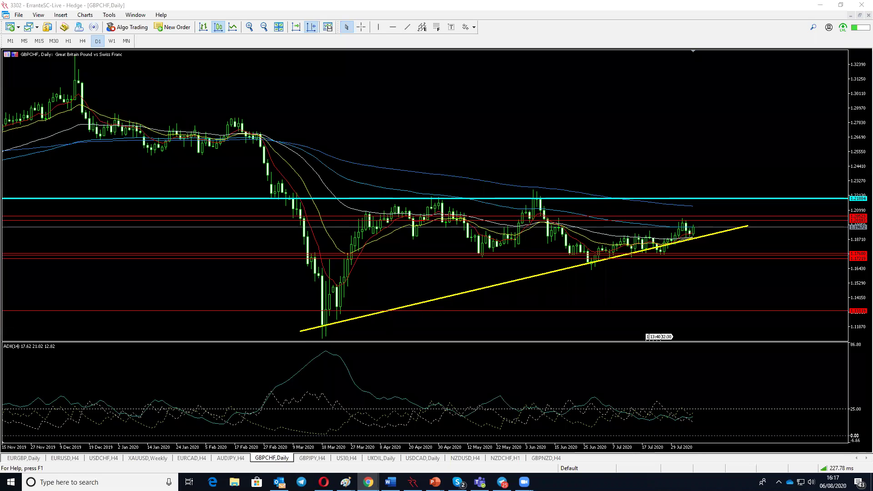
click(320, 459)
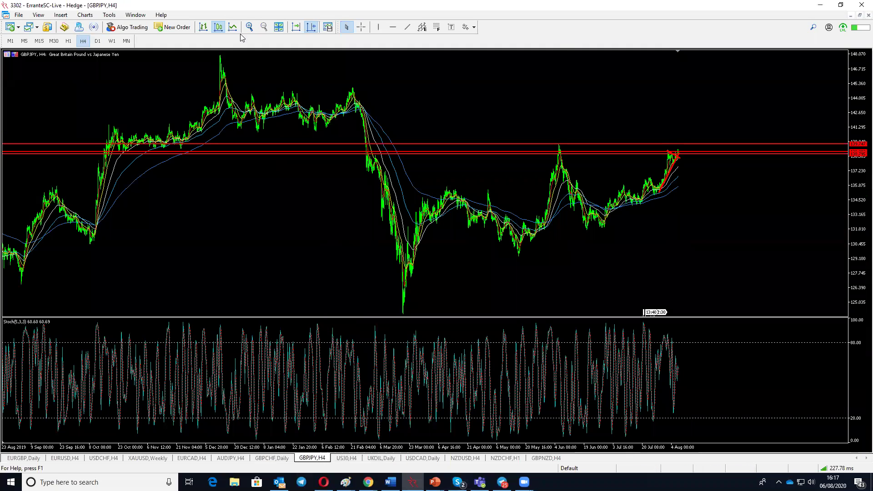
Zoom in on GBPJPY H4, delete all drawn red lines, and switch it to the Daily timeframe.
click(250, 27)
click(249, 27)
click(249, 26)
click(250, 27)
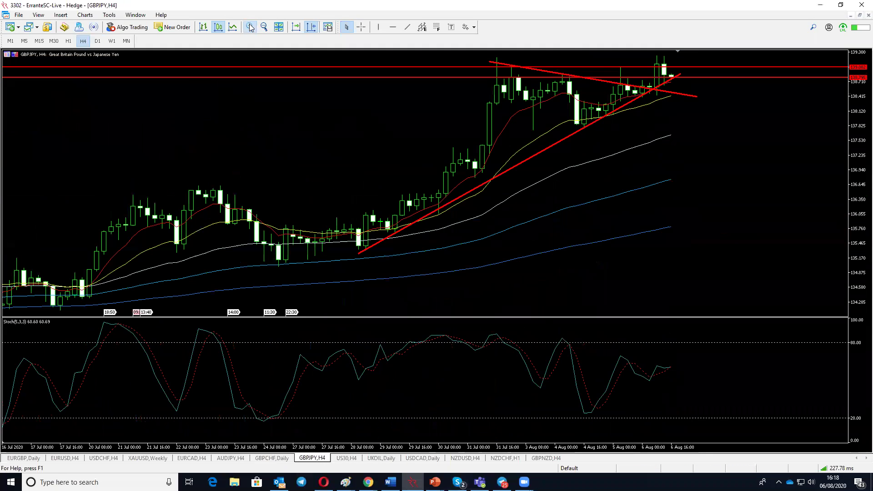
right_click(235, 136)
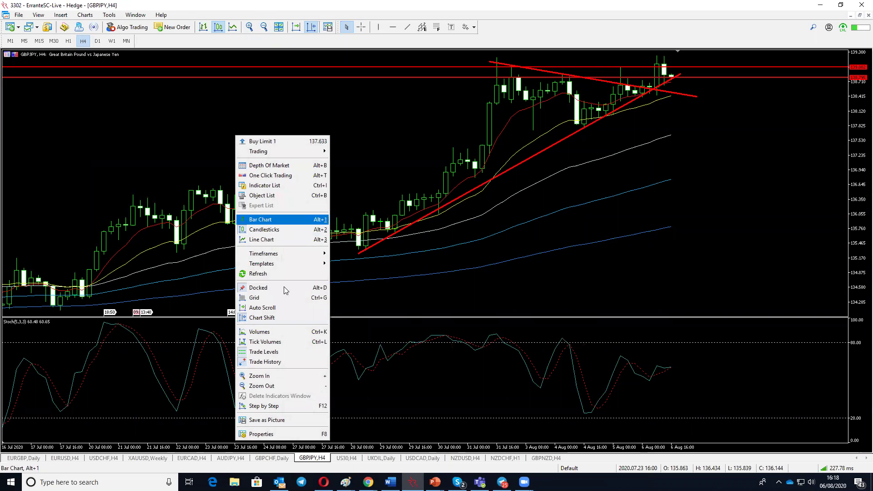
key(Escape)
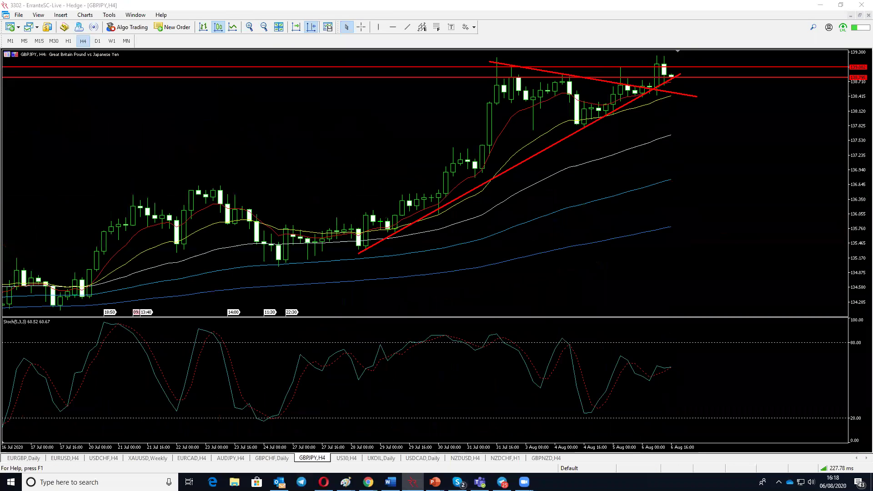
key(BackSpace)
key(BackSpace)
key(BackSpace)
key(BackSpace)
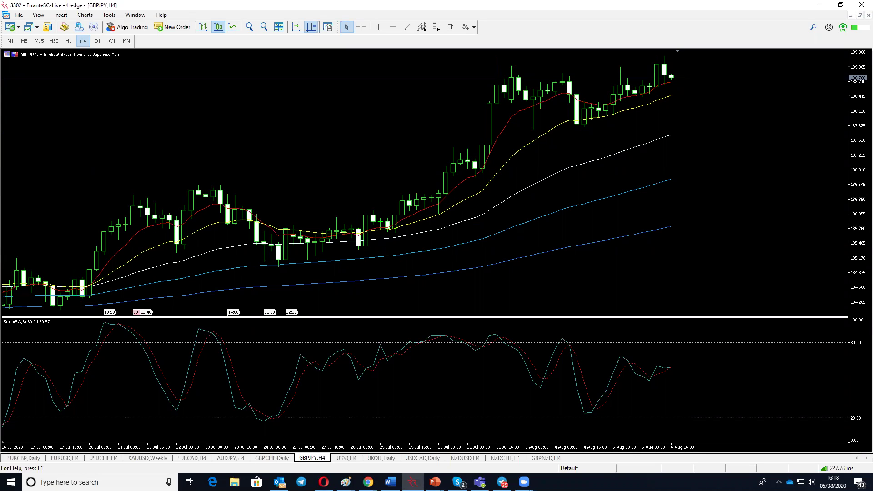
click(99, 41)
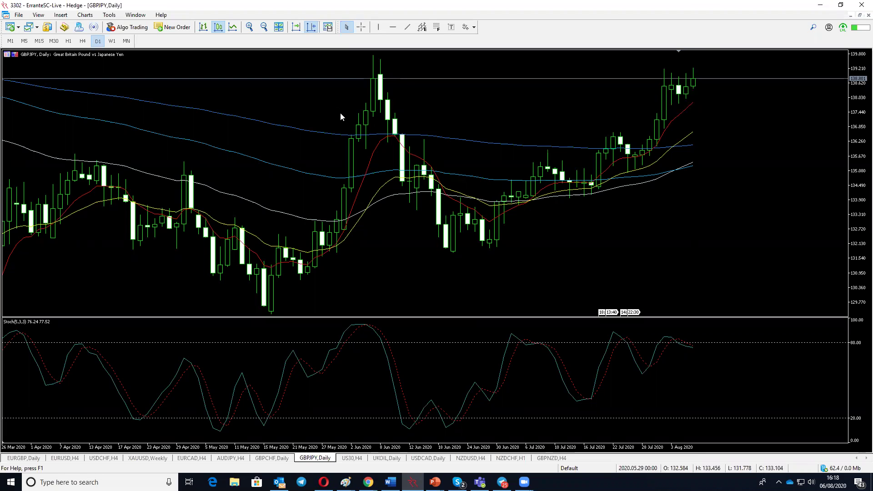
Draw a horizontal line at the June high and zoom out the GBPJPY Daily chart.
click(393, 27)
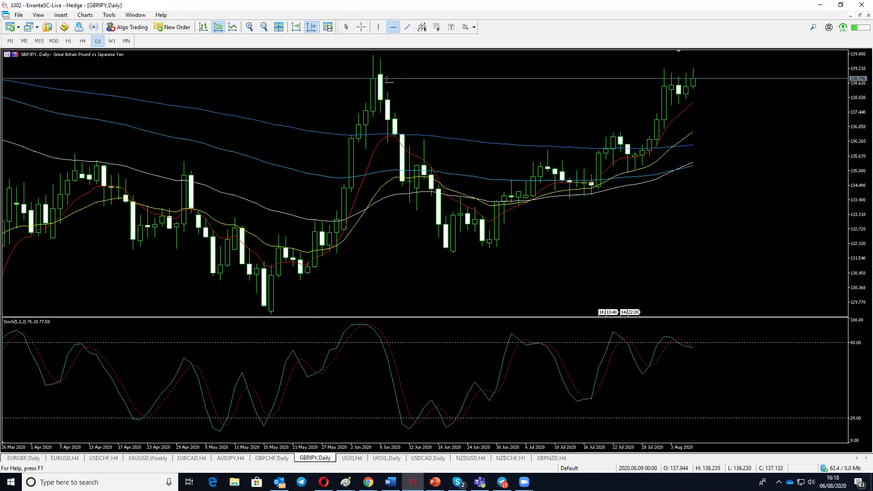
click(385, 79)
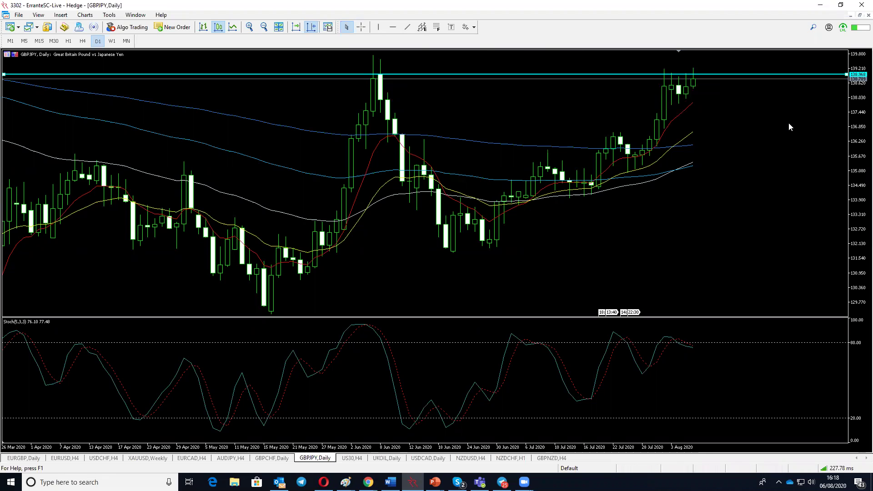
click(264, 27)
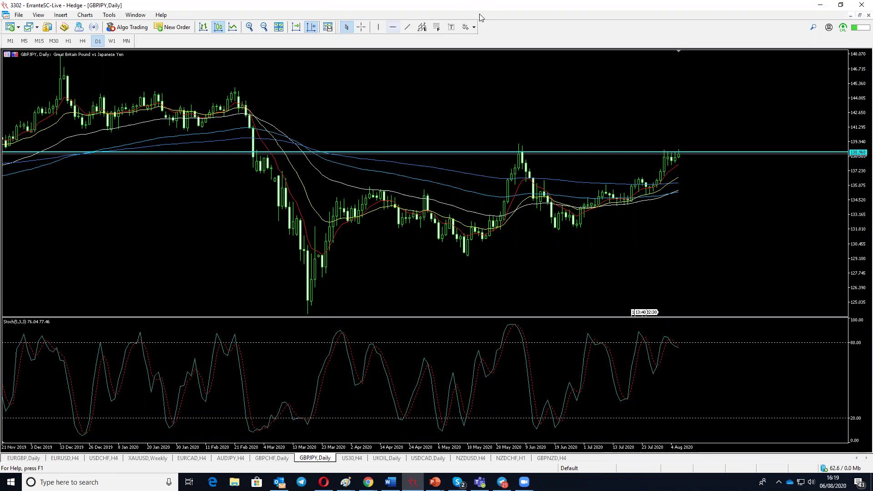
Add a horizontal line above the recent highs and set its price value to 139.000.
click(393, 26)
click(609, 136)
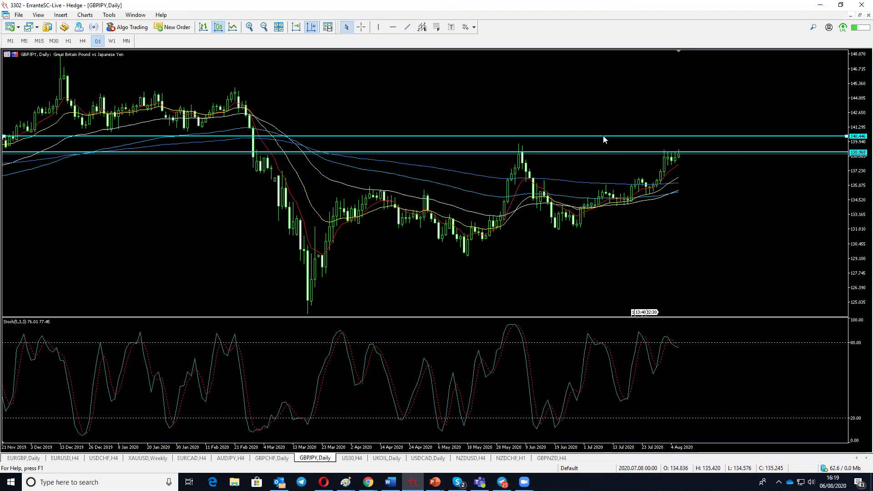
right_click(604, 136)
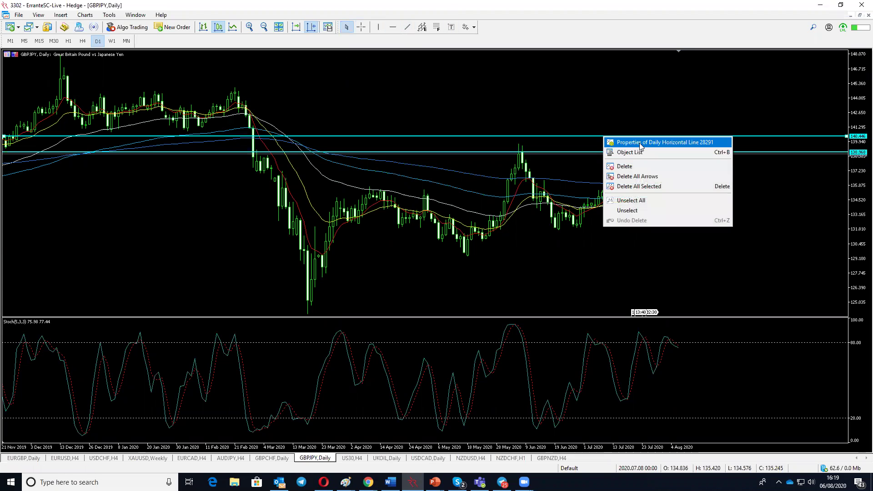
click(640, 145)
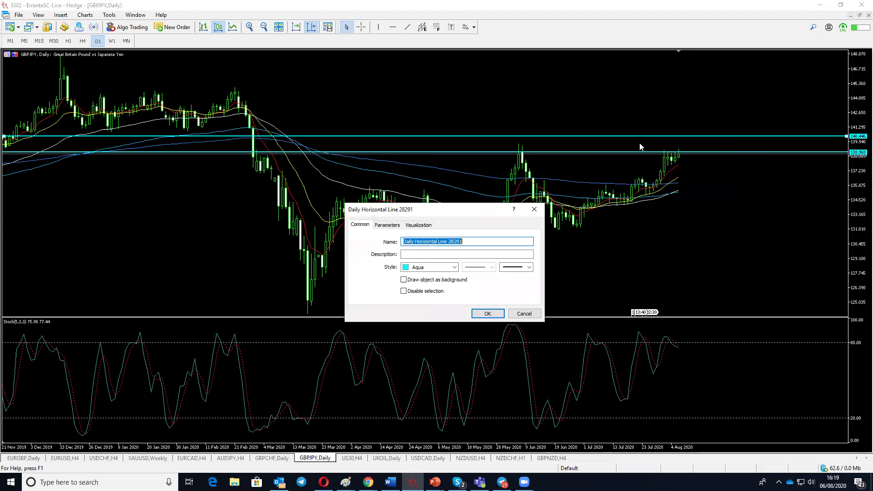
click(388, 225)
click(519, 241)
key(BackSpace)
key(BackSpace)
key(BackSpace)
text(000)
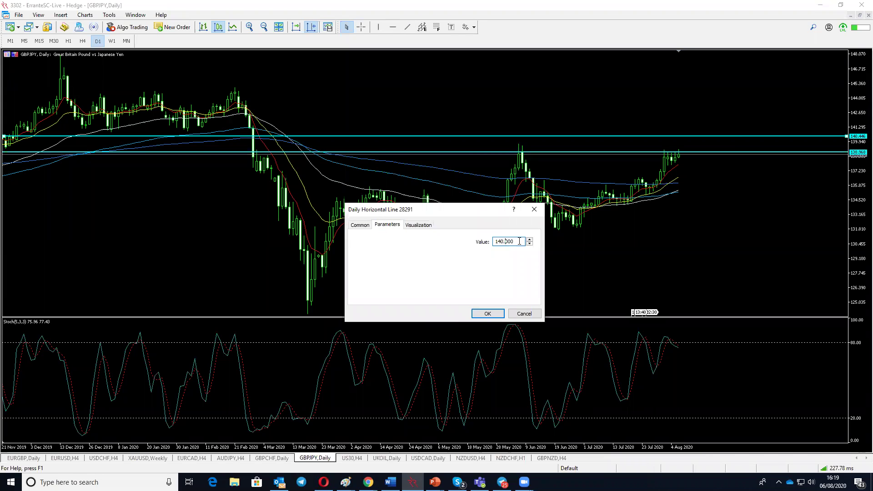
text(39)
click(488, 314)
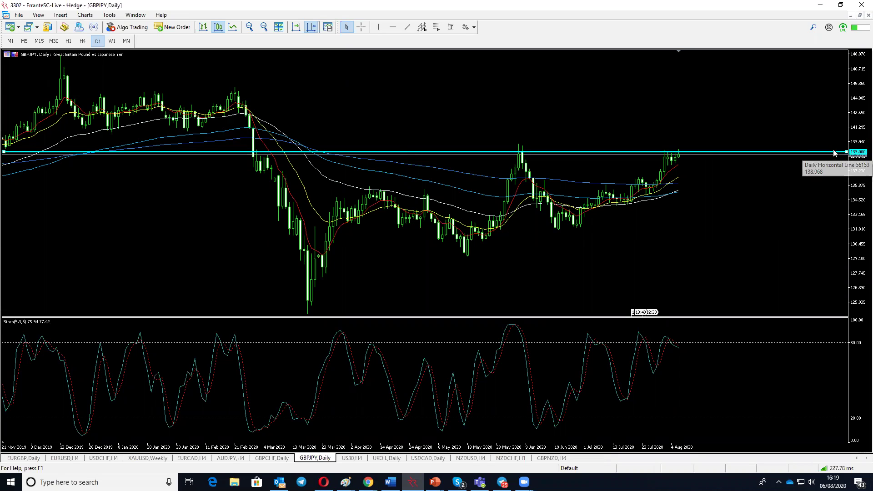
Add another horizontal line just above it and set its price value to 140.000.
click(392, 27)
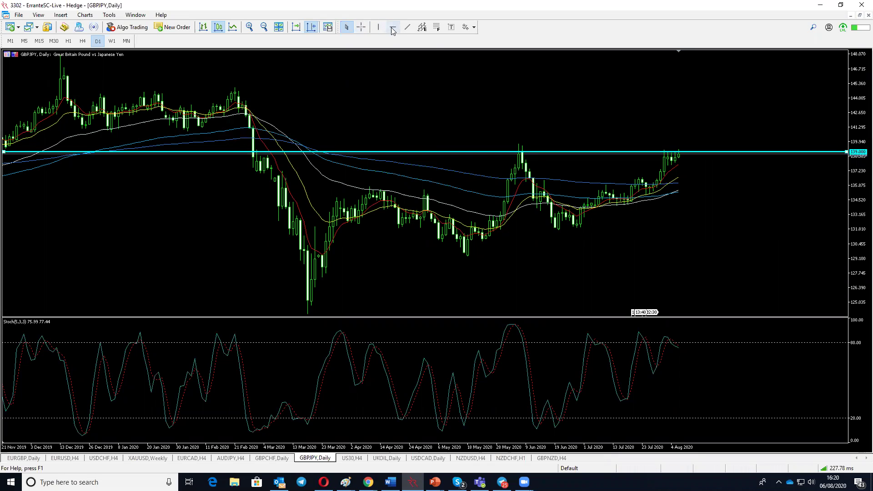
click(740, 145)
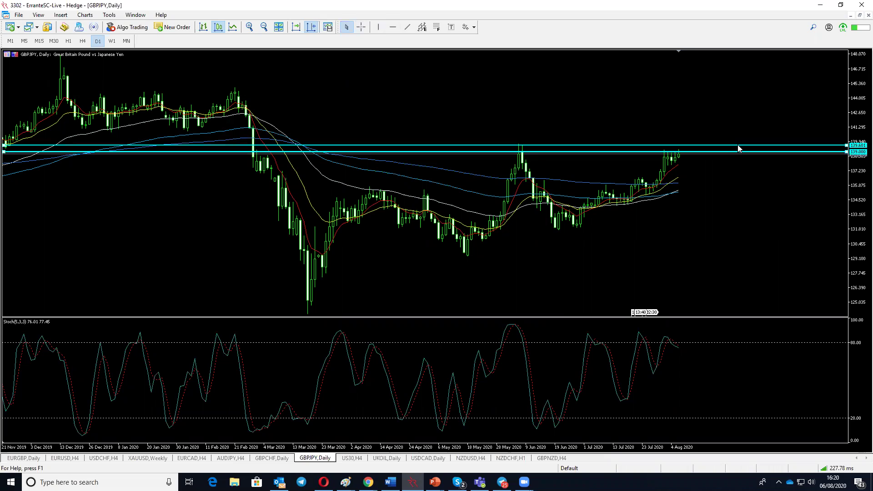
right_click(739, 145)
click(764, 151)
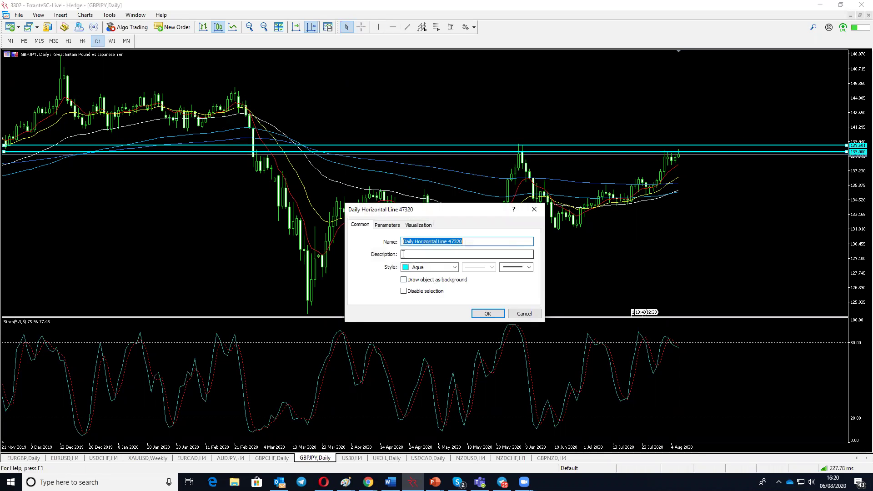
click(387, 224)
click(519, 242)
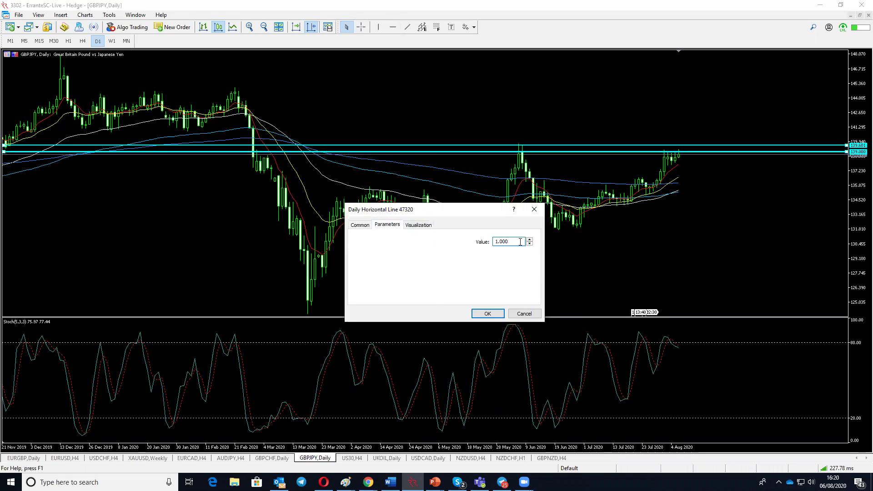
text(40.)
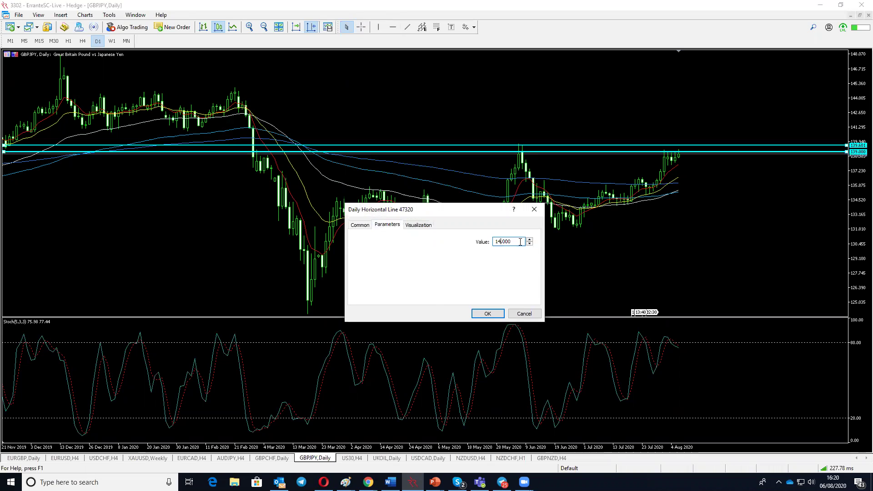
click(485, 314)
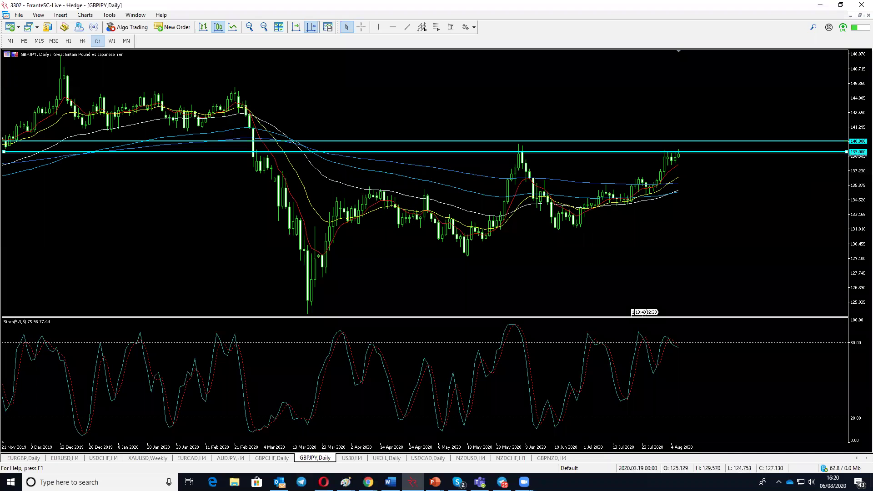
Switch GBPJPY to H4 and zoom in on the latest bars.
click(82, 41)
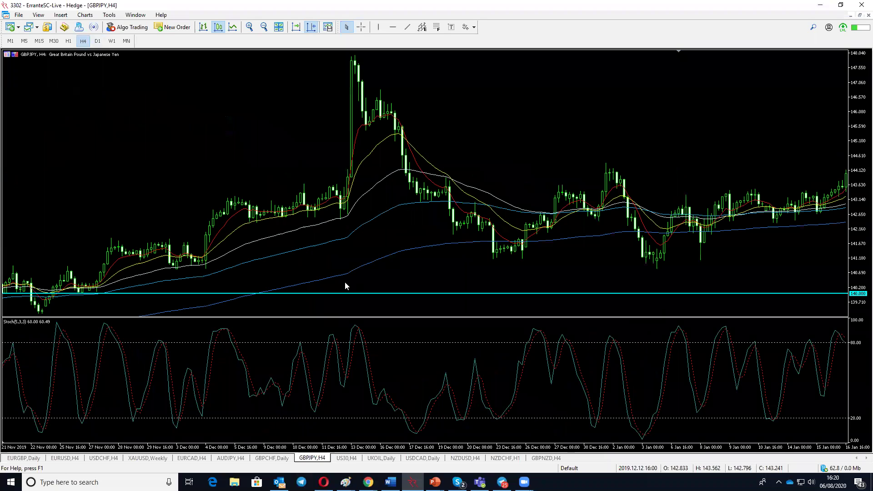
click(312, 27)
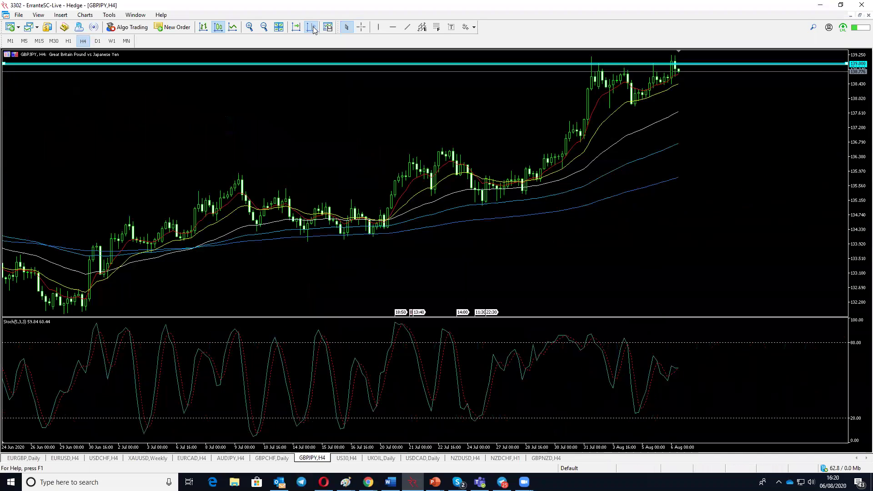
click(263, 27)
click(263, 27)
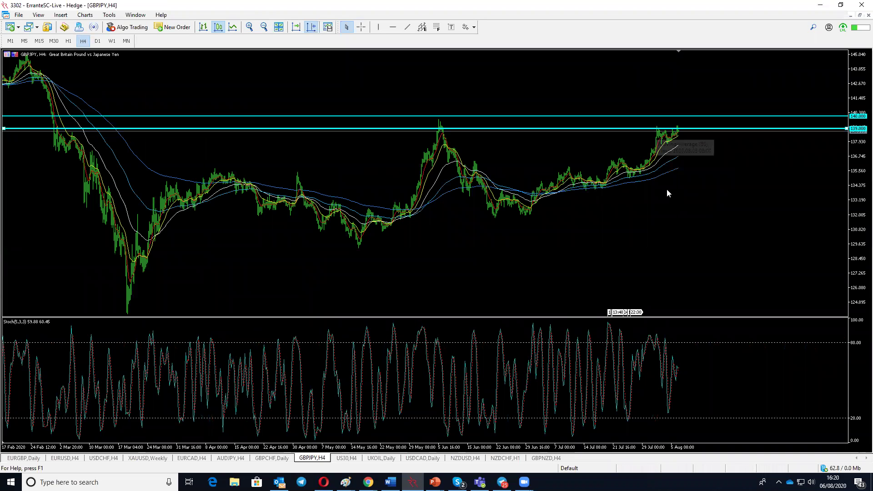
click(249, 27)
scroll(529, 144, up, 3)
Add a horizontal line at the June high near 139.189, then compress the scale to show the 140.000 line.
click(393, 27)
click(376, 71)
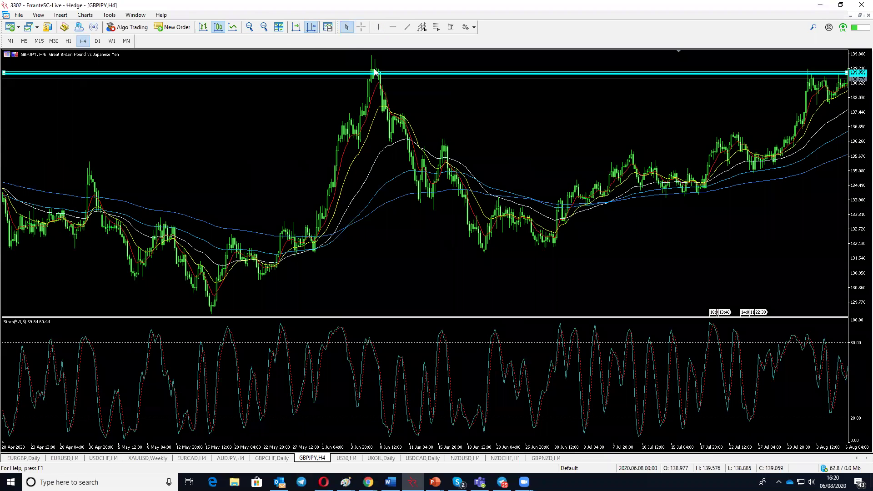
drag(396, 70, 398, 68)
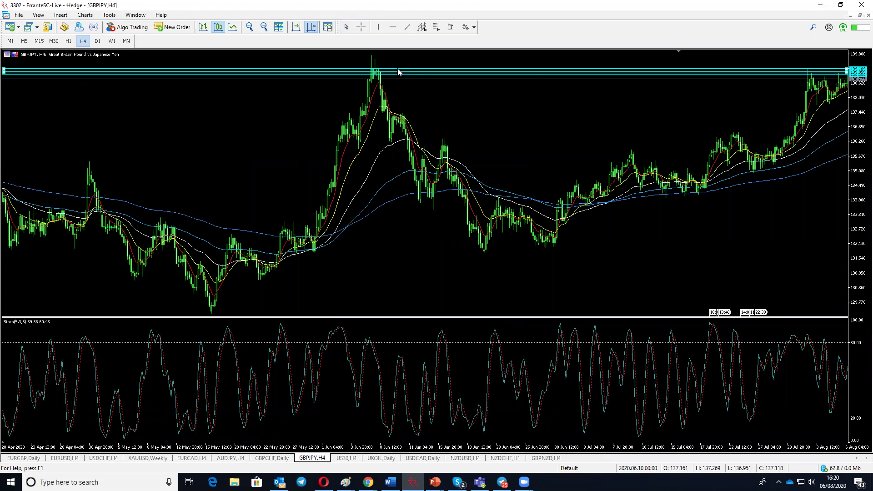
drag(861, 139, 861, 146)
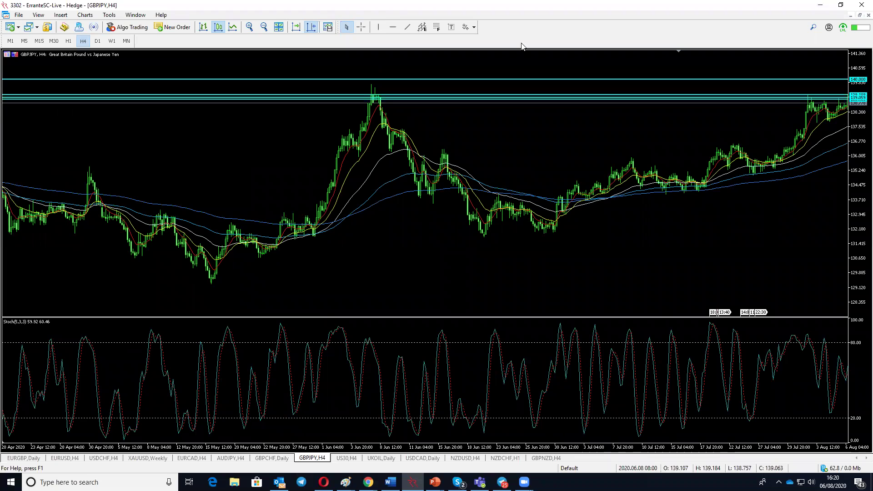
click(264, 26)
click(264, 26)
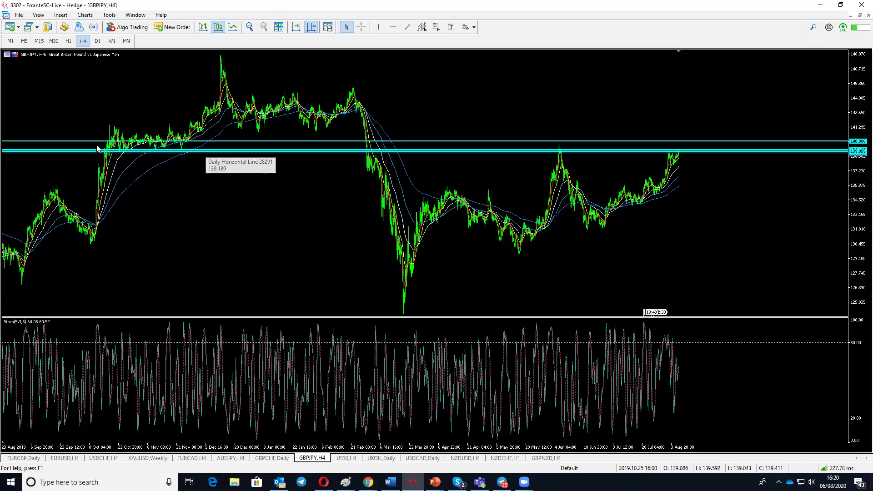
Scroll GBPJPY H4 history back to April 2016 to see price around the 139–140 levels.
scroll(123, 200, up, 10)
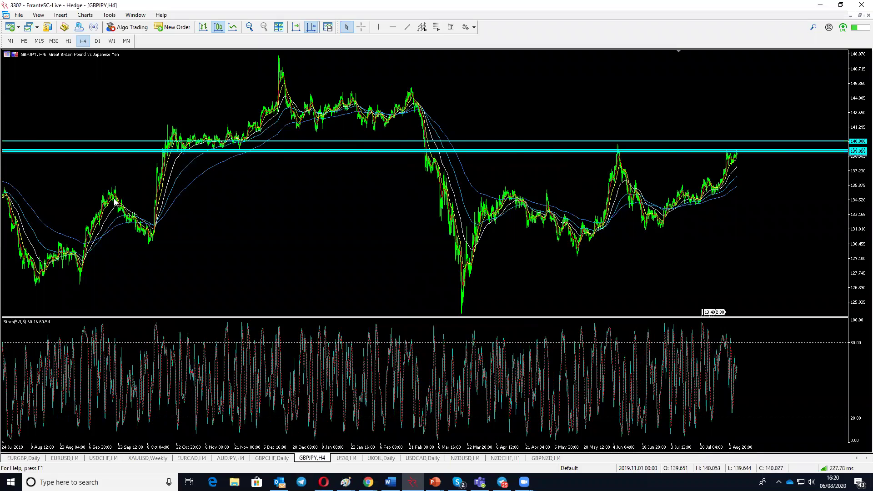
scroll(113, 204, up, 8)
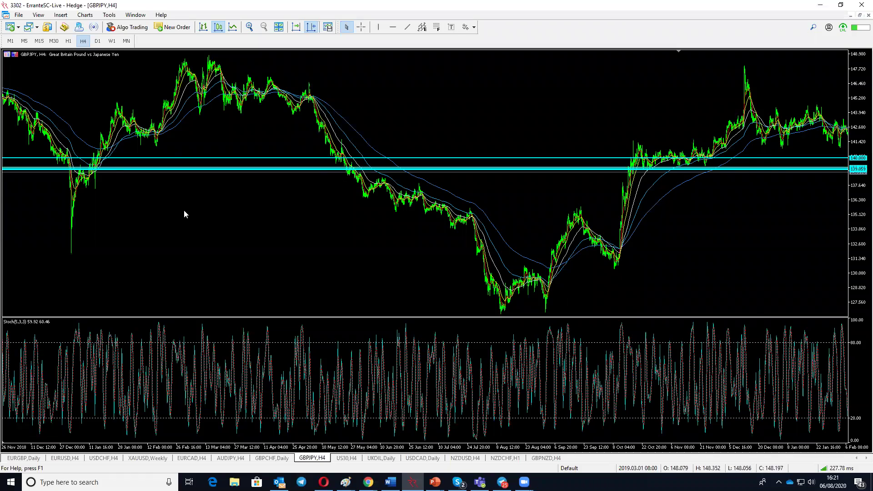
scroll(183, 209, up, 10)
scroll(183, 210, up, 12)
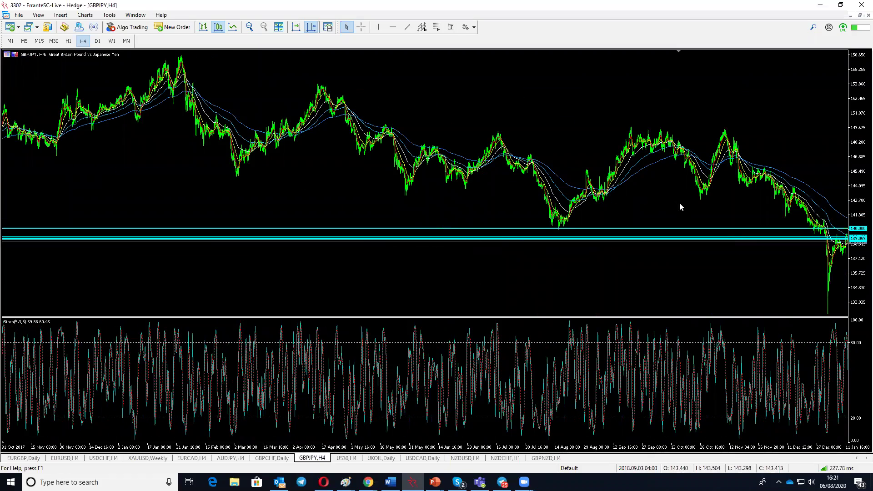
scroll(288, 208, down, 10)
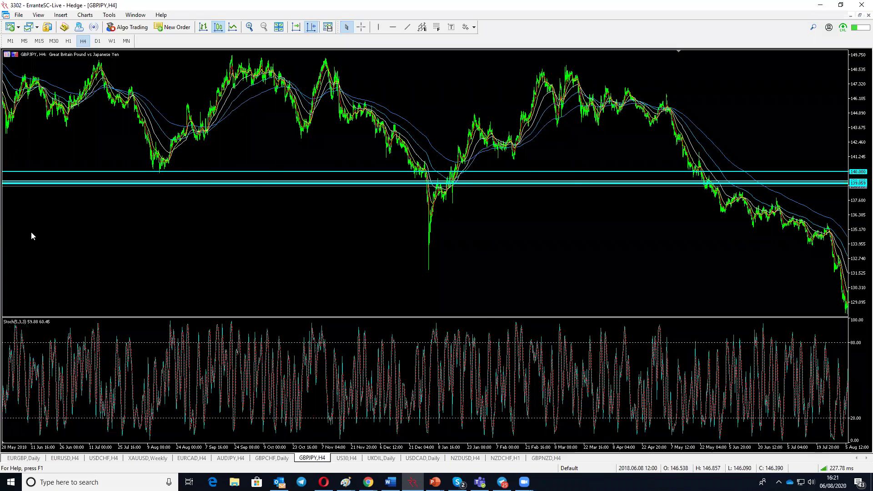
scroll(105, 253, up, 10)
scroll(110, 258, up, 10)
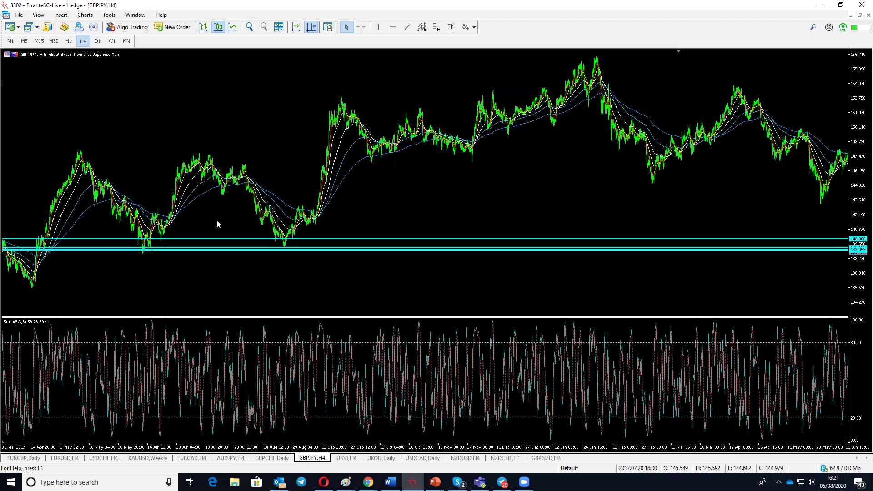
scroll(111, 266, up, 8)
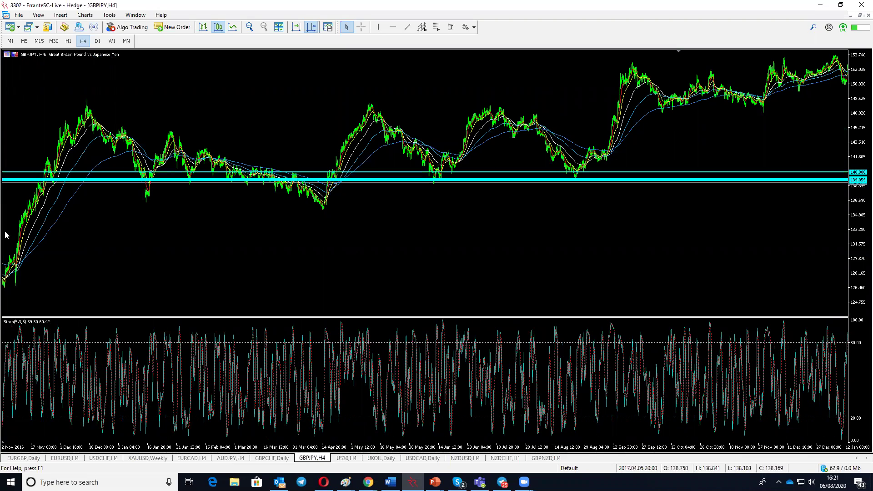
scroll(156, 221, up, 6)
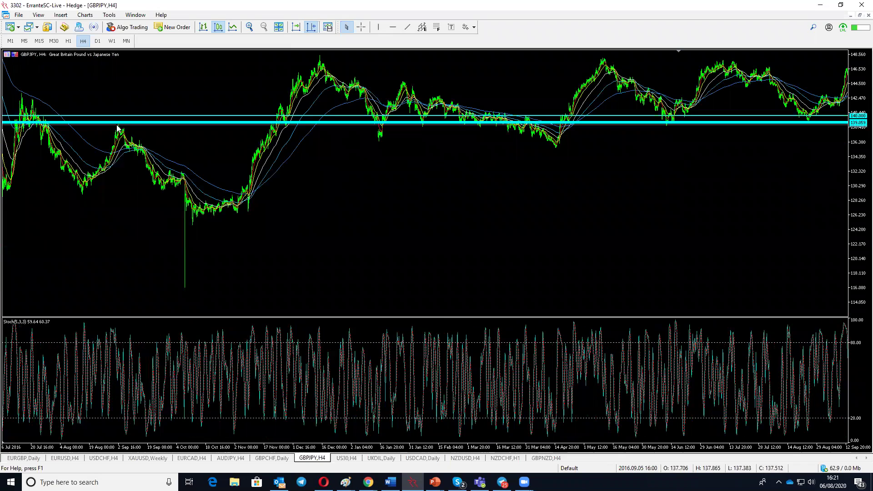
scroll(131, 232, up, 5)
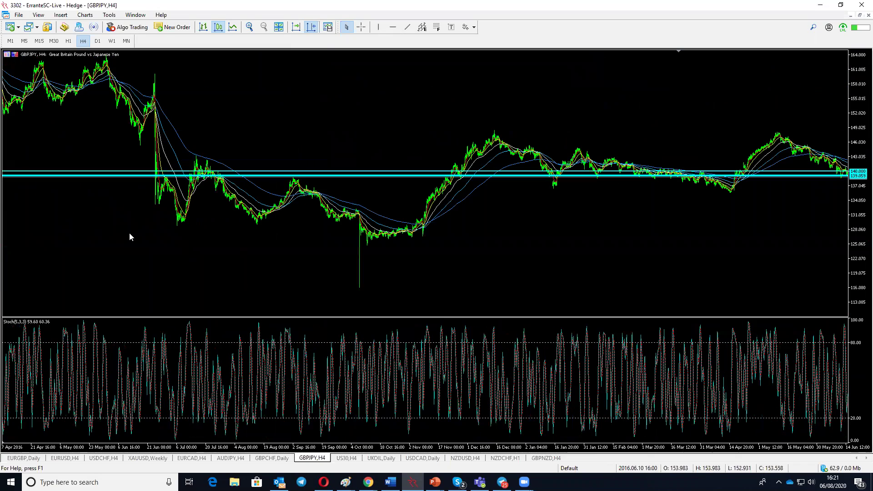
Return to the latest GBPJPY H4 bars, zoom in, enable chart shift and compress the price scale to show 140.000.
click(311, 28)
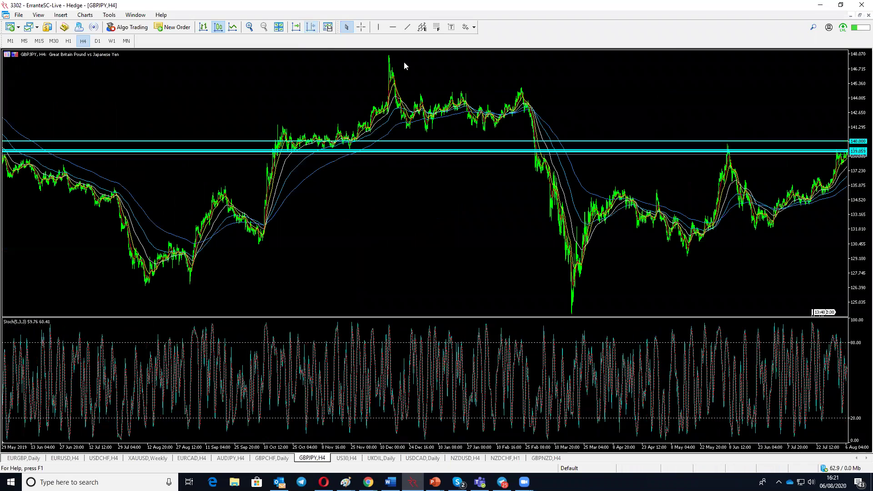
click(250, 27)
click(250, 28)
click(311, 28)
click(311, 29)
click(311, 28)
drag(857, 132, 859, 198)
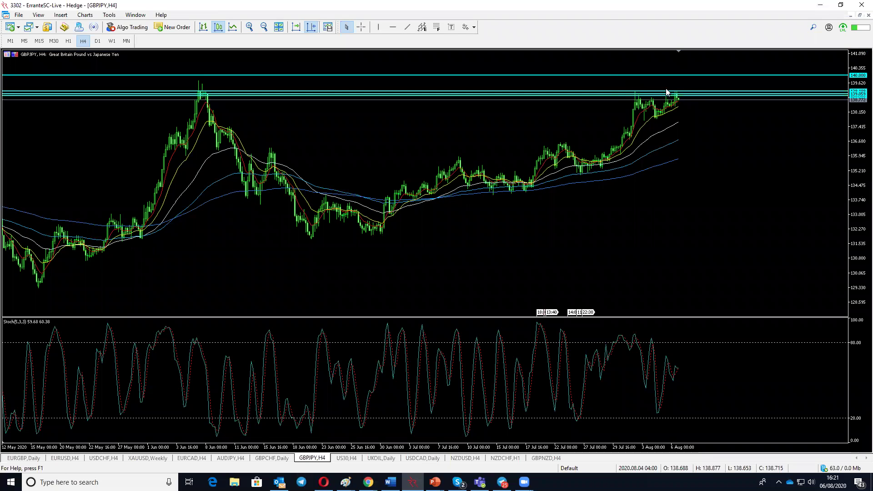
Draw a blue rectangle over the 139–140 zone just below 140.000, extending past the latest bars.
click(60, 15)
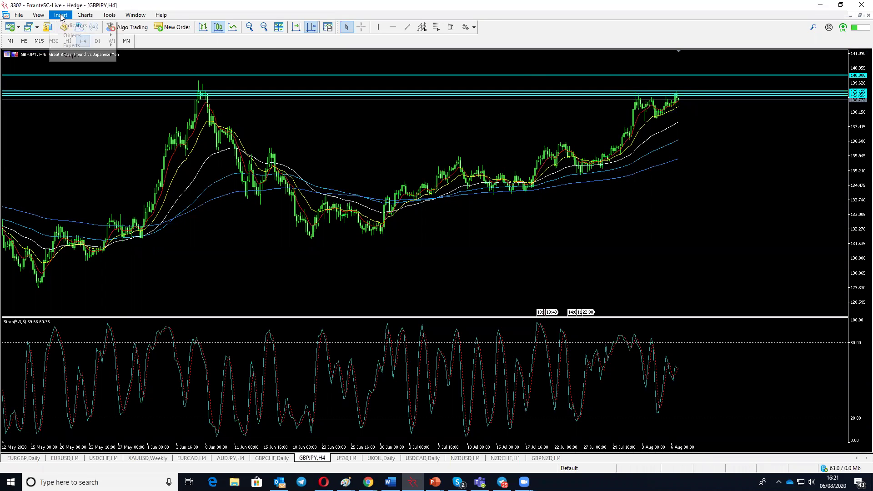
mouse_move(73, 36)
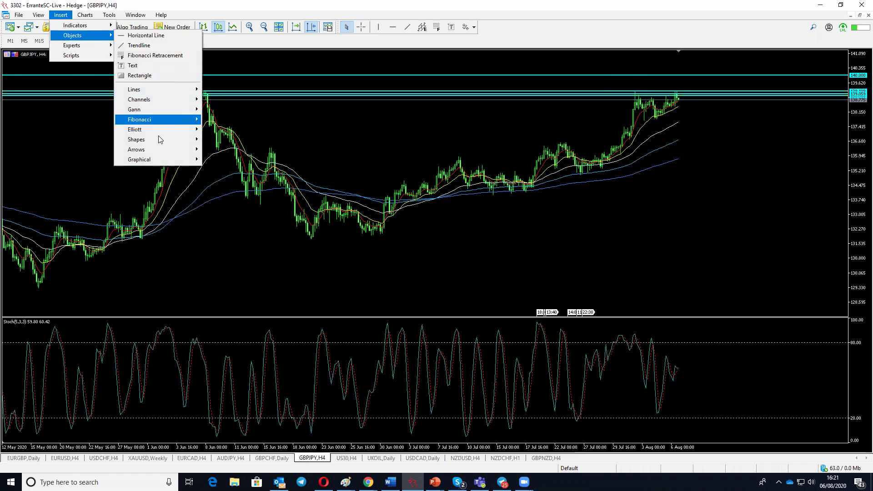
mouse_move(160, 139)
click(228, 141)
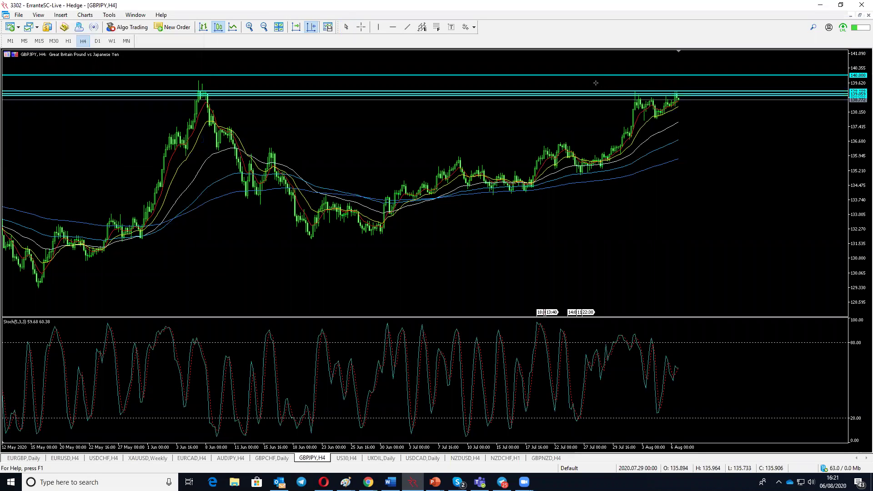
mouse_move(600, 75)
mouse_down()
mouse_move(606, 90)
mouse_move(778, 86)
mouse_move(777, 94)
mouse_up()
double_click(691, 84)
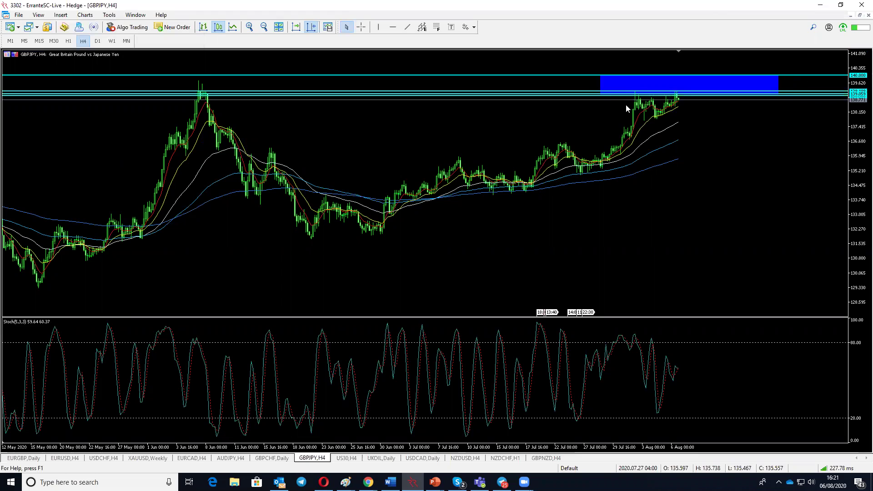
click(249, 27)
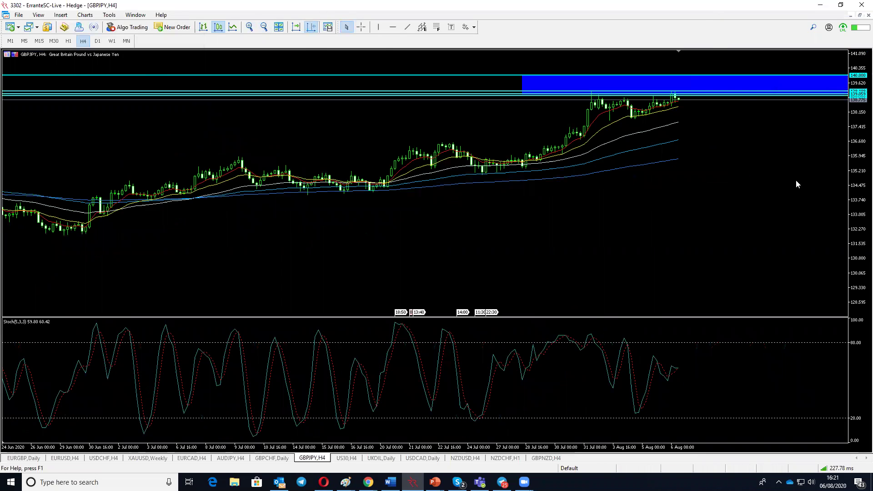
drag(862, 255, 857, 85)
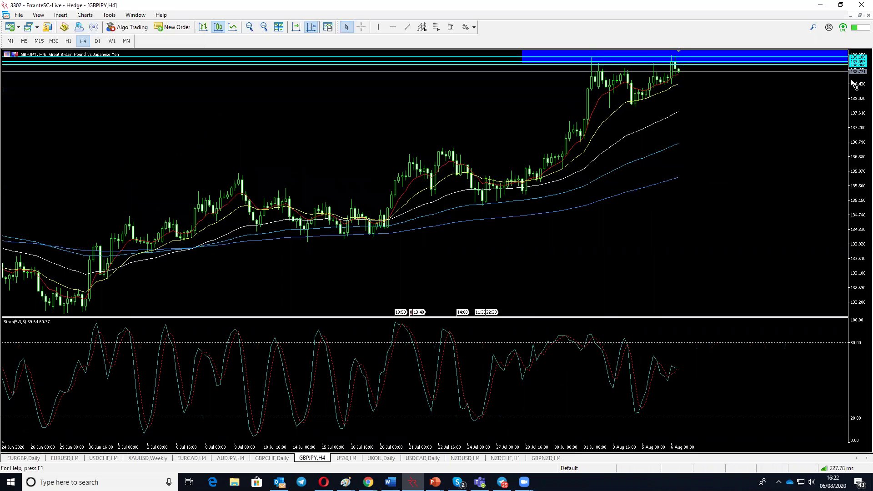
drag(860, 138, 860, 158)
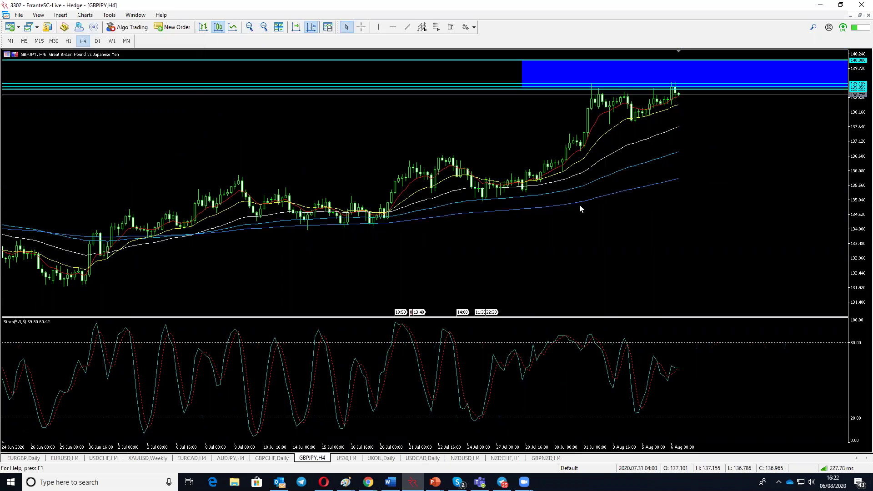
mouse_move(580, 208)
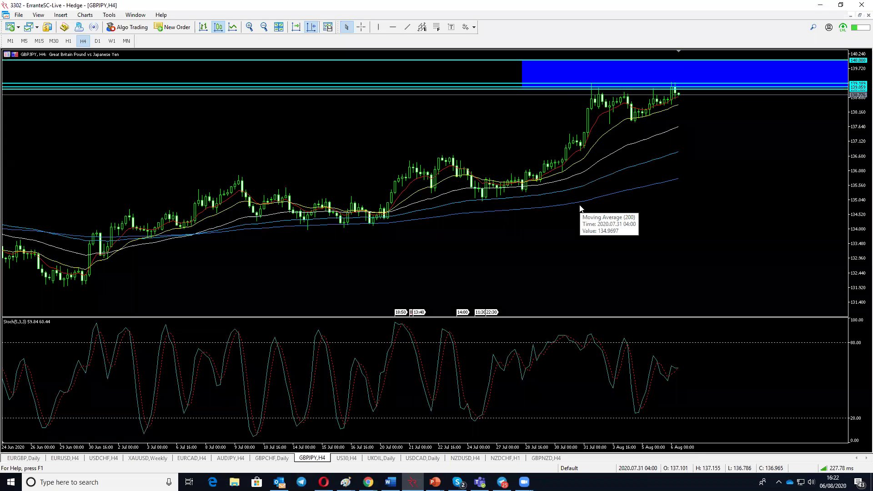
Place a red vertical line at the early-August Stochastic peak.
click(61, 14)
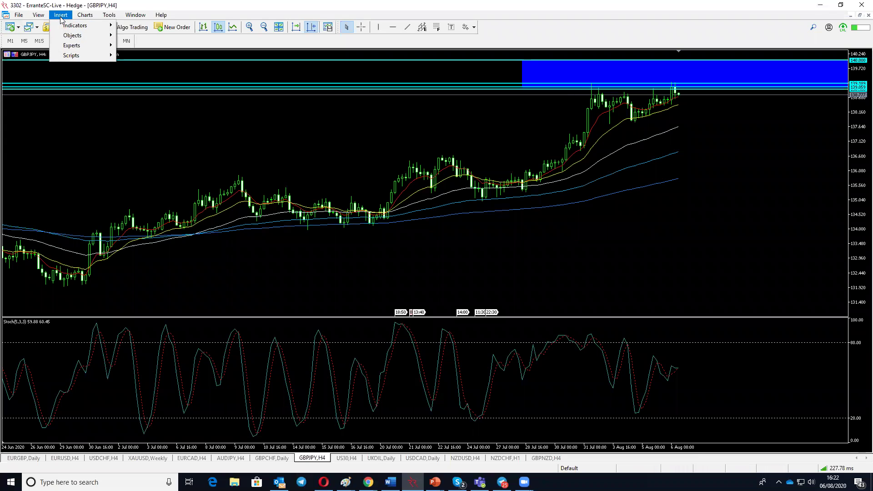
click(252, 211)
mouse_move(230, 363)
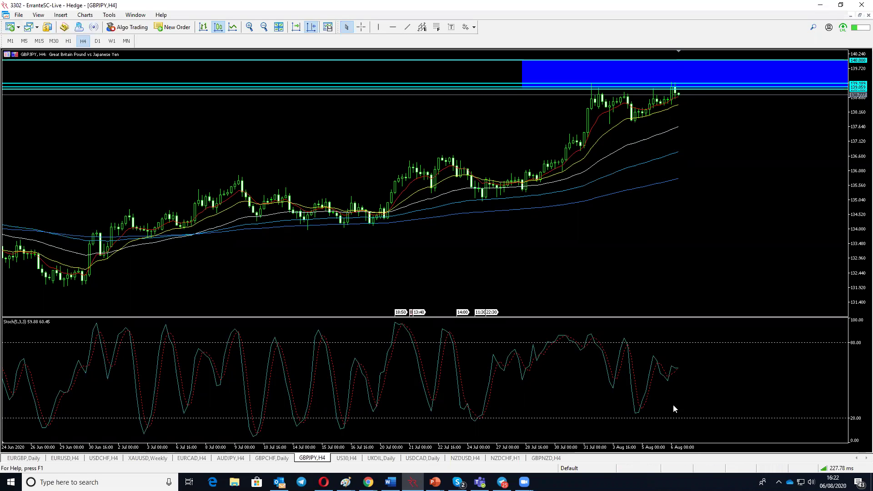
mouse_move(654, 359)
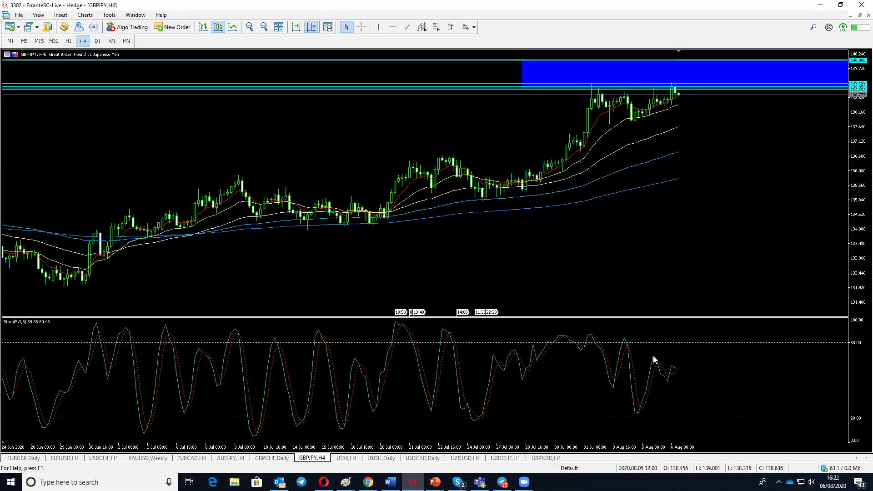
mouse_move(679, 97)
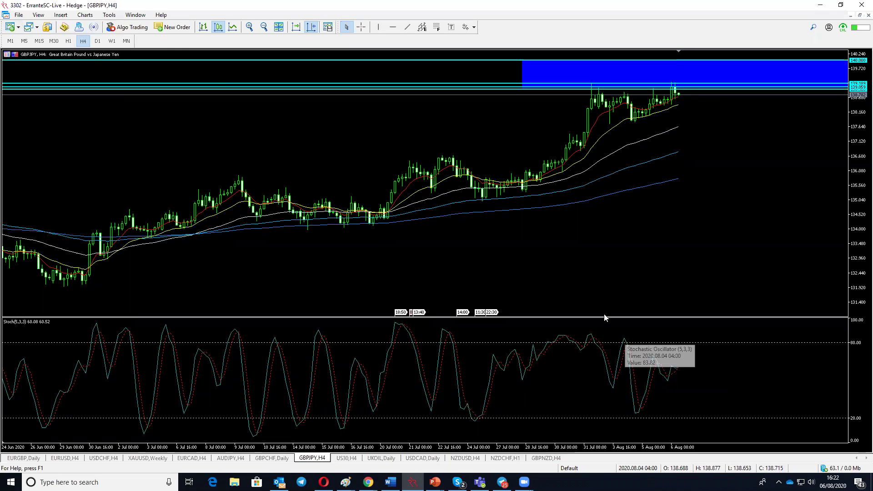
click(378, 27)
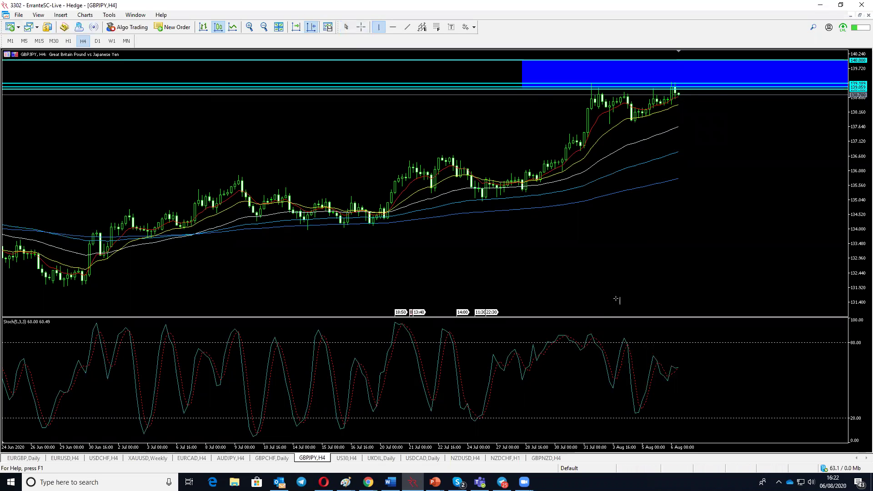
click(624, 338)
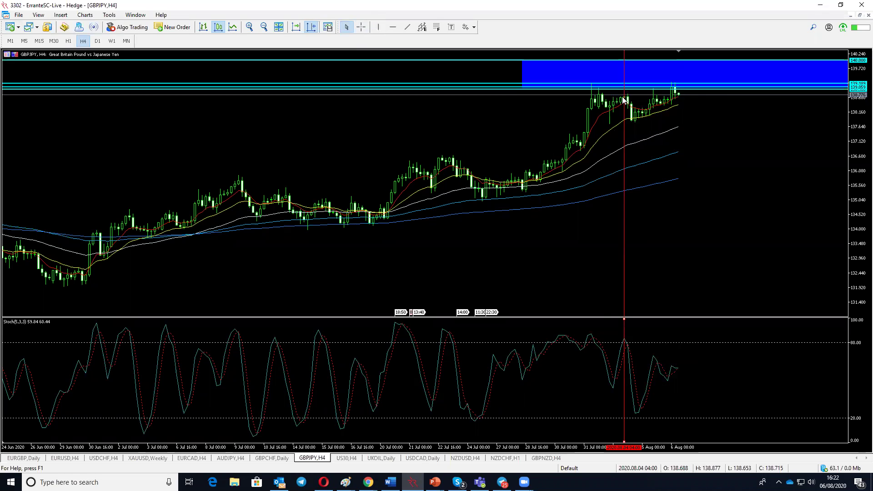
Add a second red vertical line on the latest GBPJPY H4 candle.
mouse_move(675, 94)
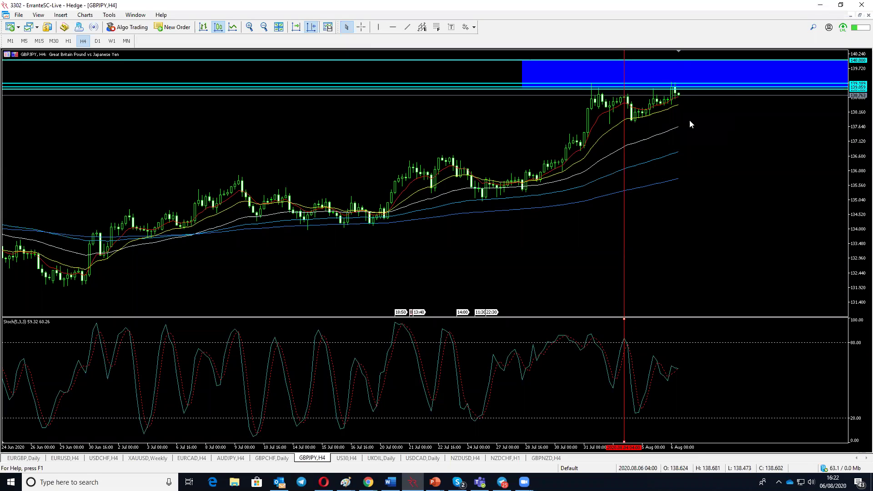
click(374, 29)
click(672, 90)
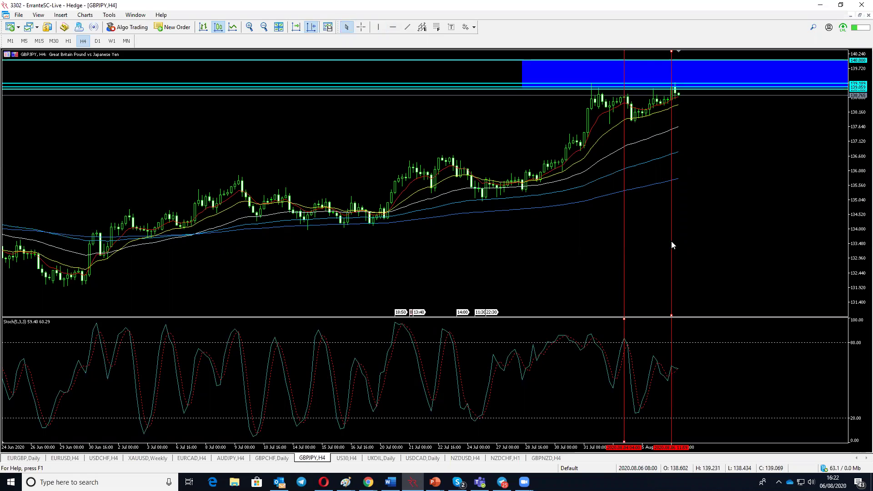
click(407, 28)
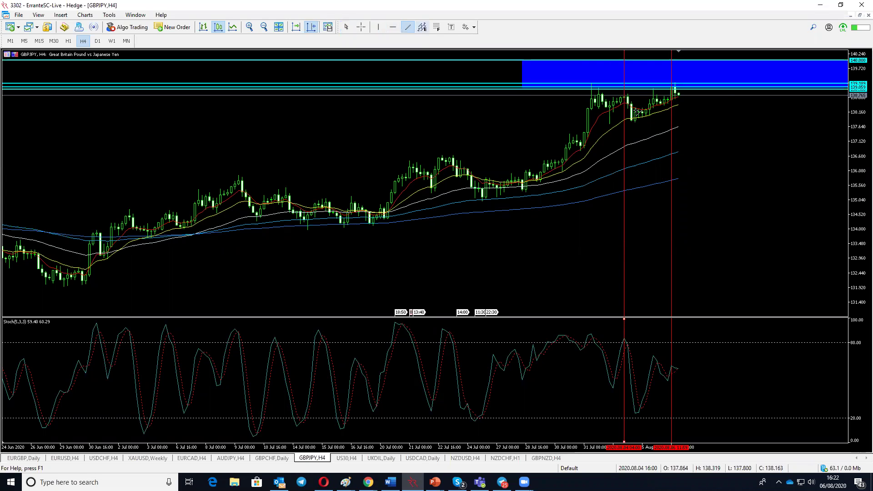
Draw a trendline and set its colour to Yellow in its Properties.
drag(352, 143, 362, 138)
right_click(363, 137)
click(400, 142)
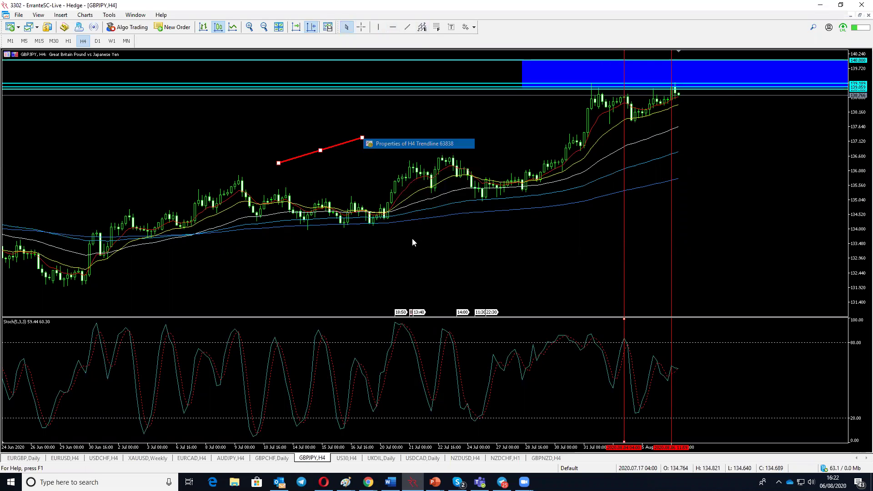
click(454, 268)
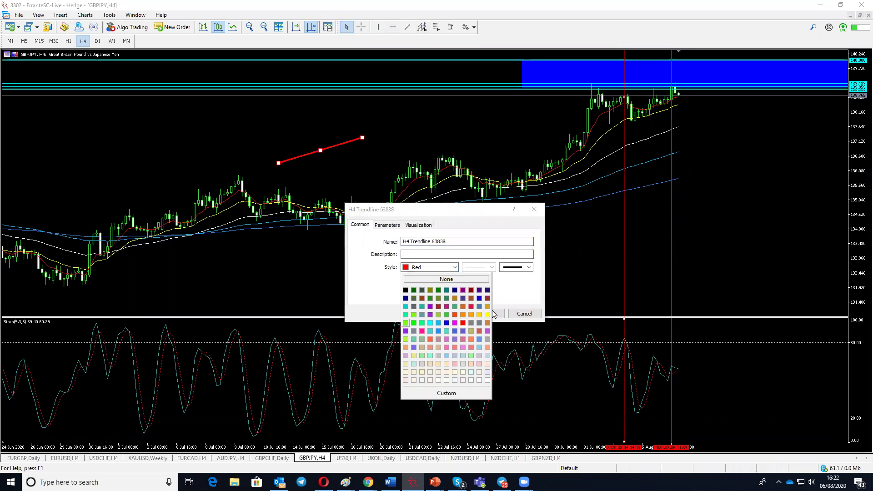
click(487, 315)
click(490, 313)
Lay the yellow trendline across the two recent price highs between the vertical lines.
drag(321, 150, 633, 129)
mouse_move(675, 76)
mouse_down()
mouse_move(682, 77)
mouse_move(665, 82)
mouse_move(682, 83)
mouse_move(672, 82)
mouse_up()
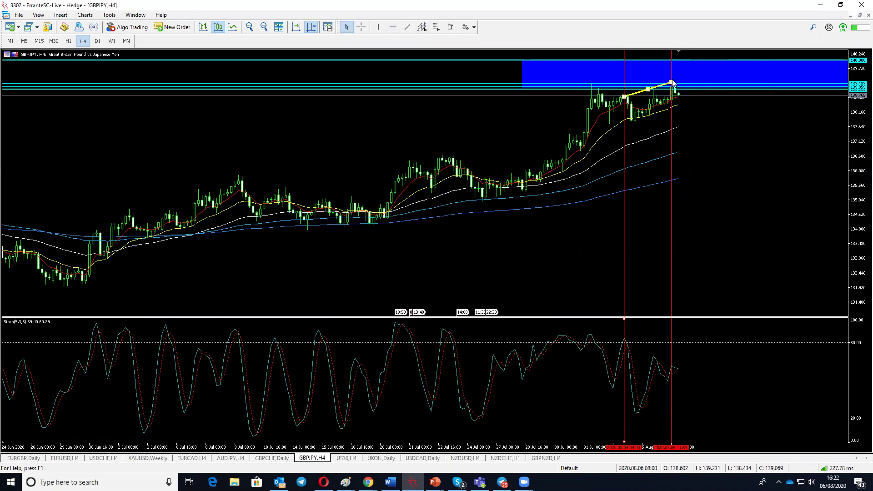
click(649, 93)
click(407, 27)
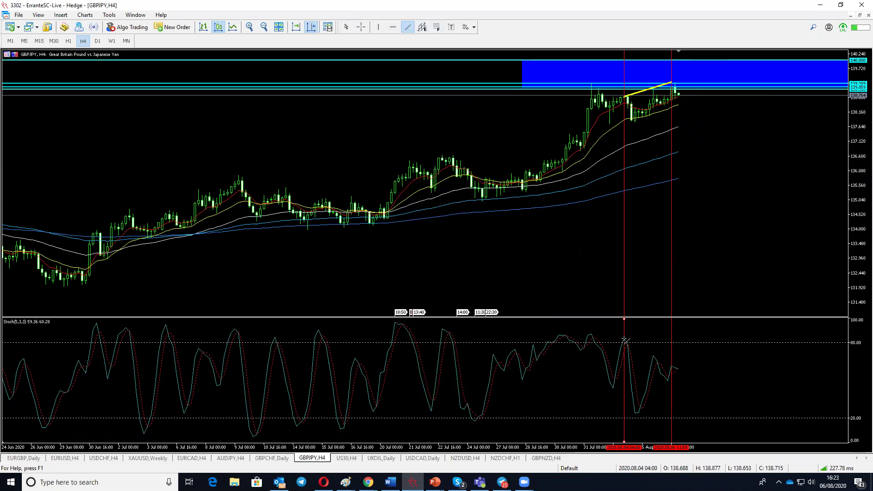
Draw a falling trendline from the first Stochastic peak down to the second peak.
drag(633, 344, 675, 366)
click(636, 117)
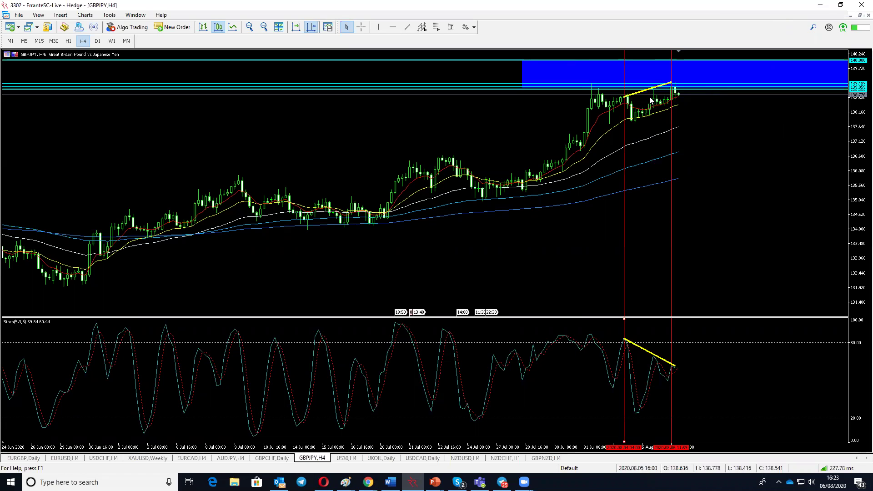
drag(860, 115, 860, 135)
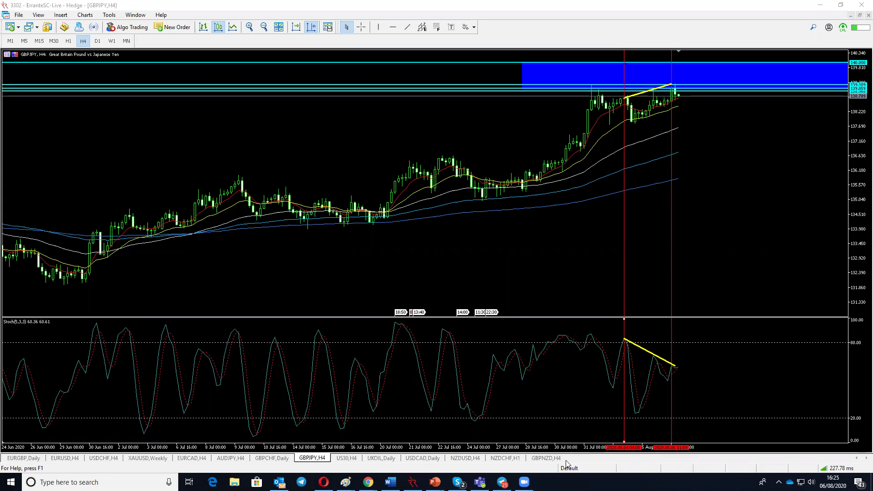
Drag GBPUSD from Market Watch onto the GBPNZD H4 chart, enable chart shift, and move its tab first.
click(543, 457)
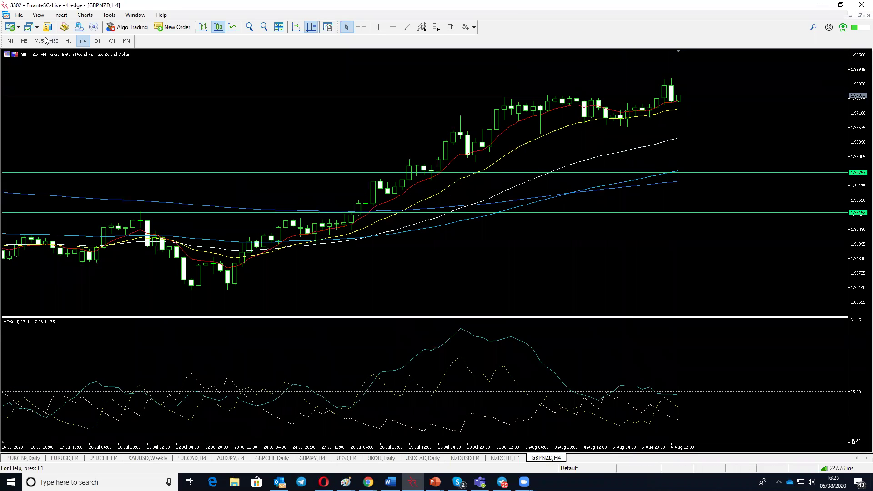
click(39, 15)
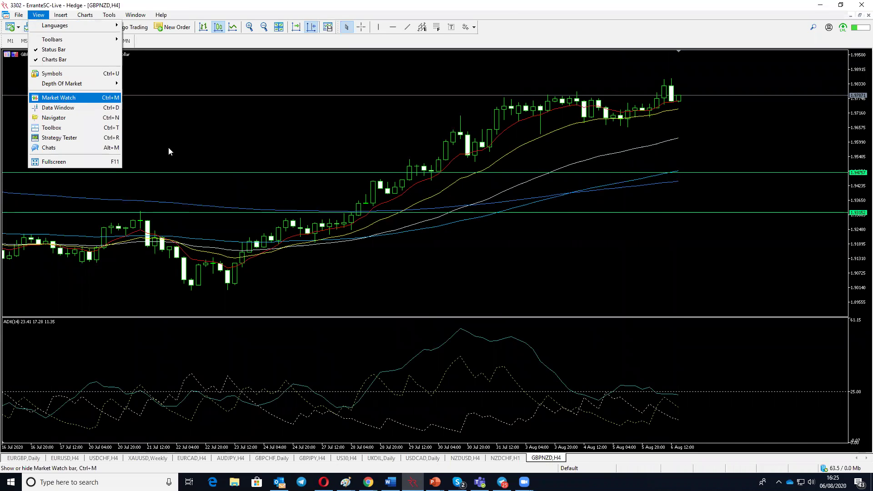
key(Return)
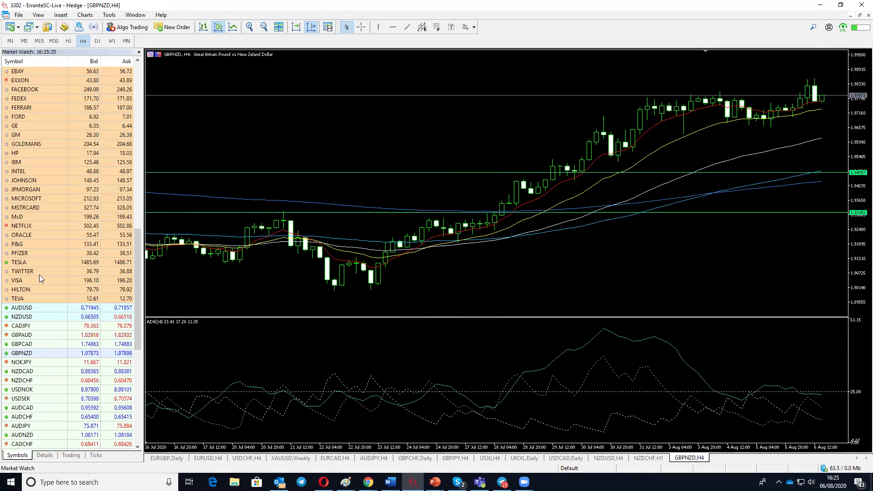
scroll(39, 278, up, 20)
drag(28, 81, 280, 121)
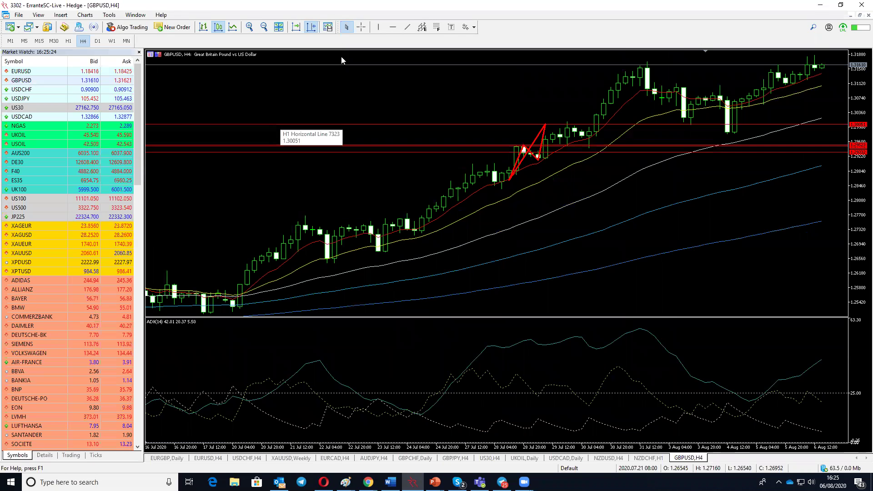
click(312, 28)
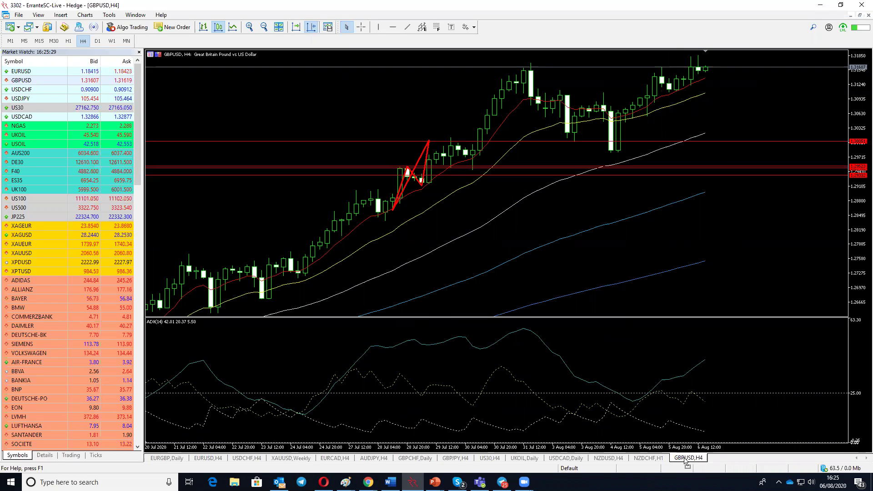
drag(246, 451, 172, 462)
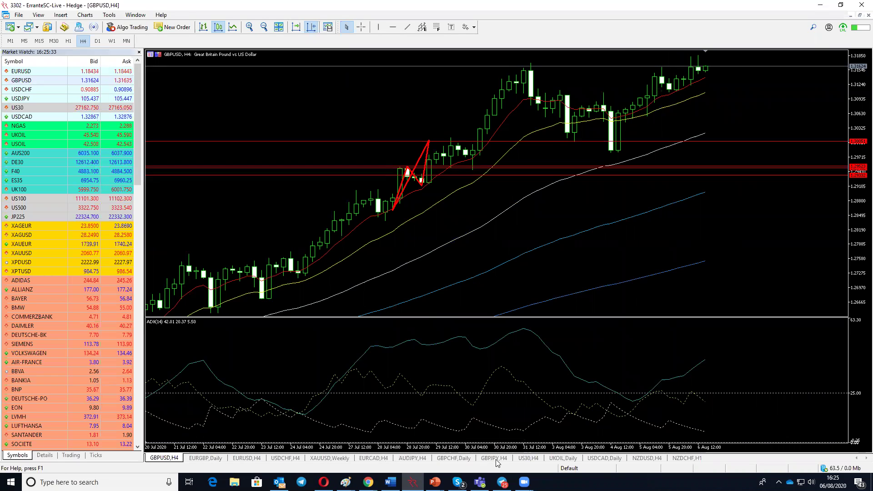
drag(686, 457, 211, 456)
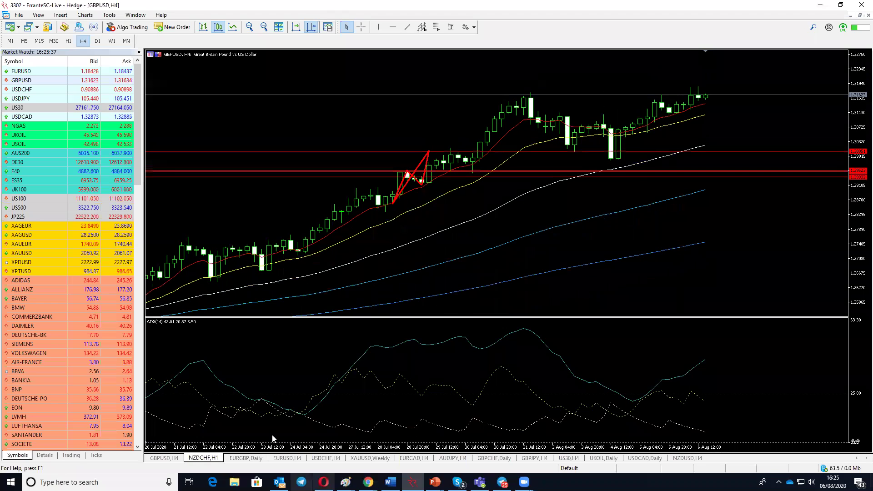
Switch through EURGBP Daily to the GBPJPY H4 chart and turn on Chart Shift.
click(239, 458)
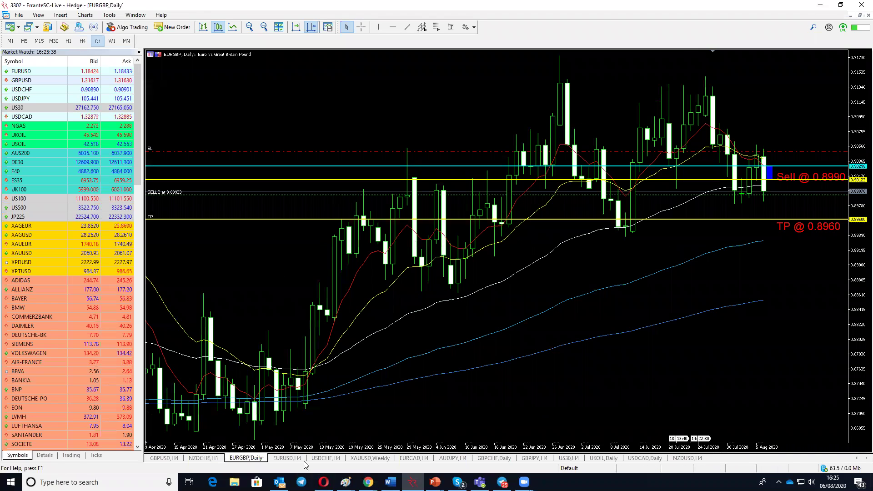
click(534, 457)
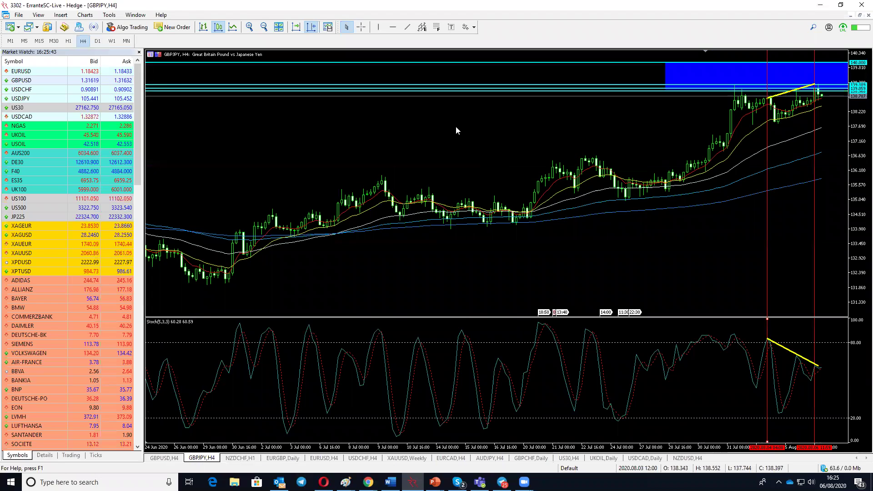
click(311, 28)
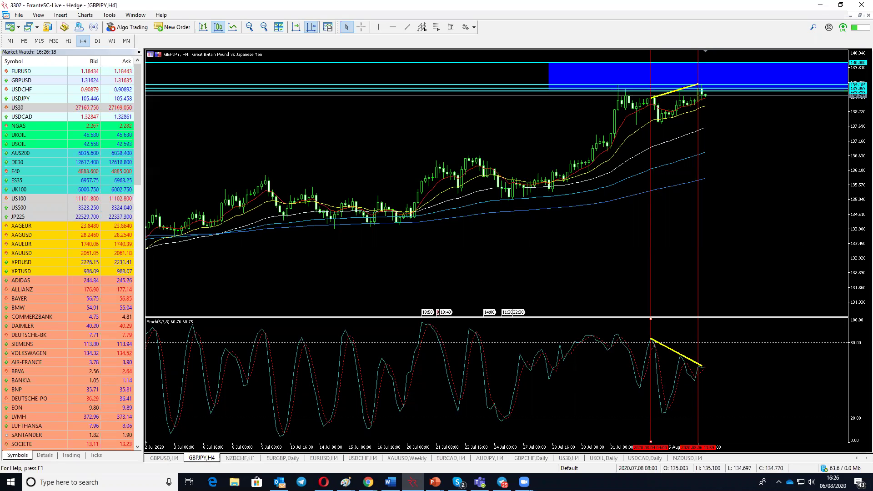
Bring up the GBPUSD H4 chart, then switch over to the Chrome browser.
click(165, 458)
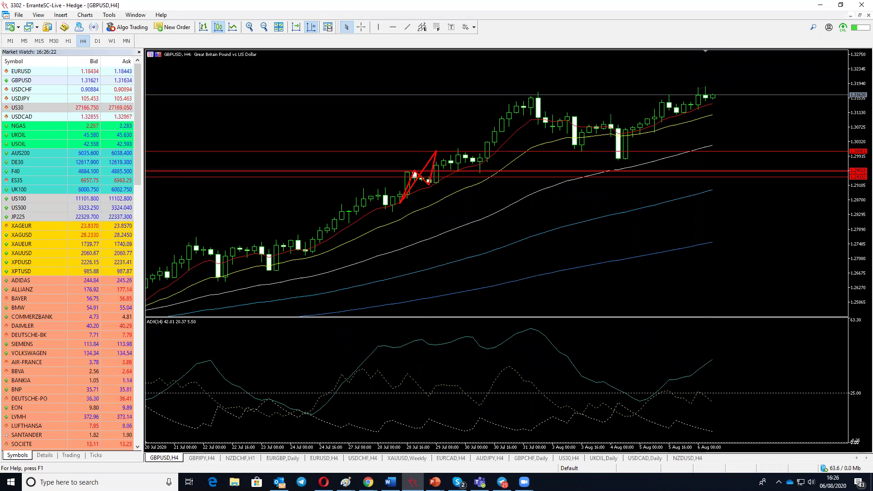
click(369, 482)
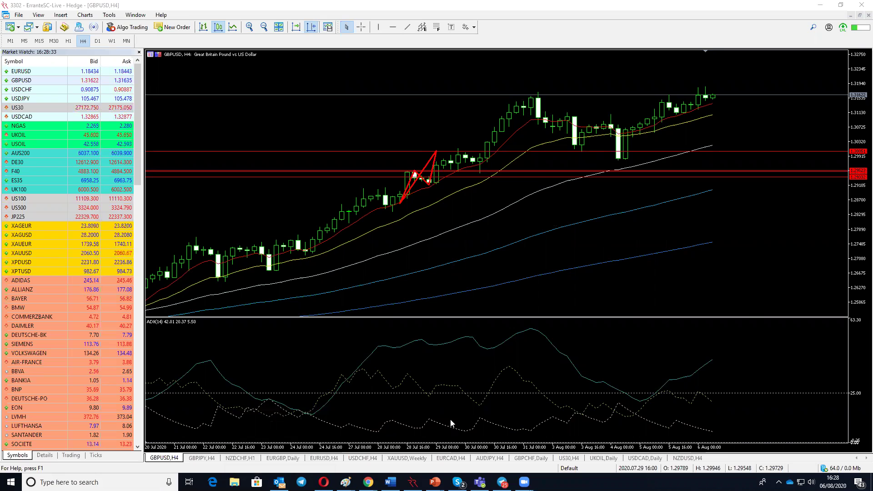
Switch GBPUSD to Daily, hide Market Watch, refresh, and delete the red lines with Backspace.
click(95, 41)
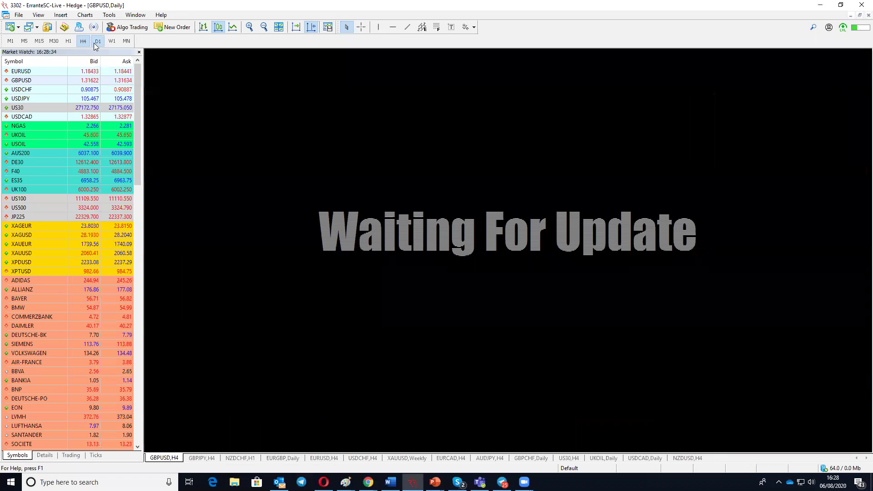
click(138, 53)
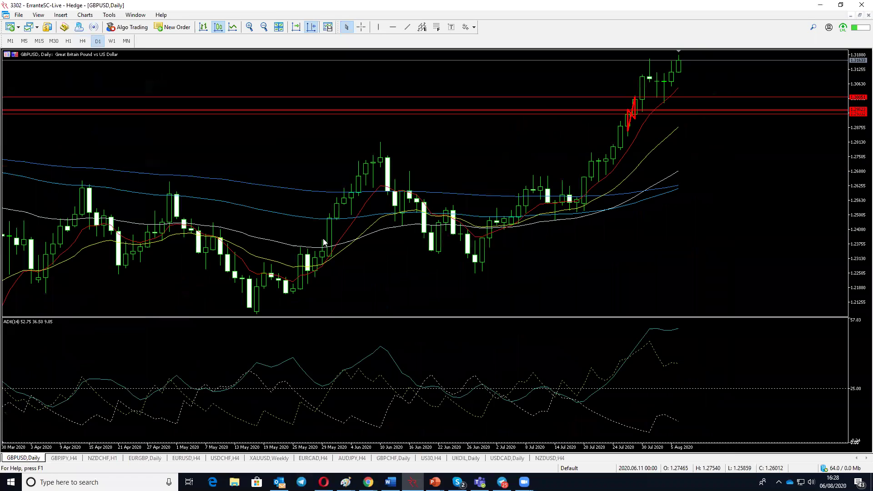
right_click(455, 113)
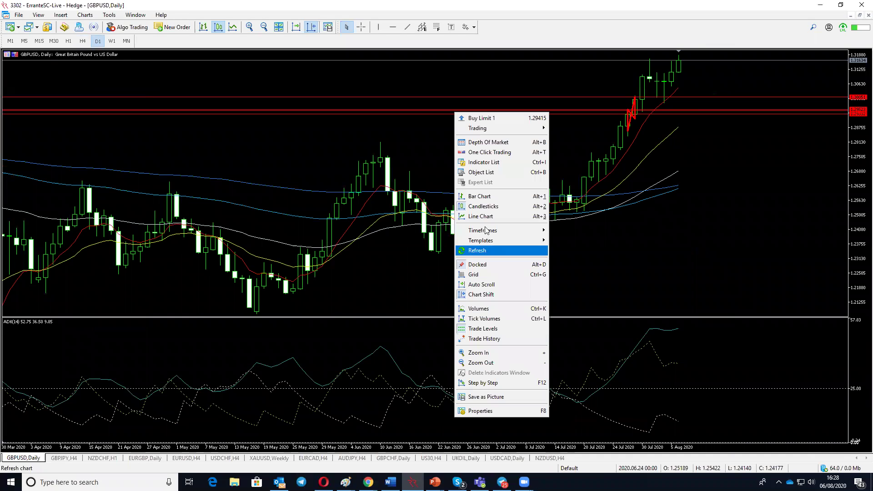
click(477, 173)
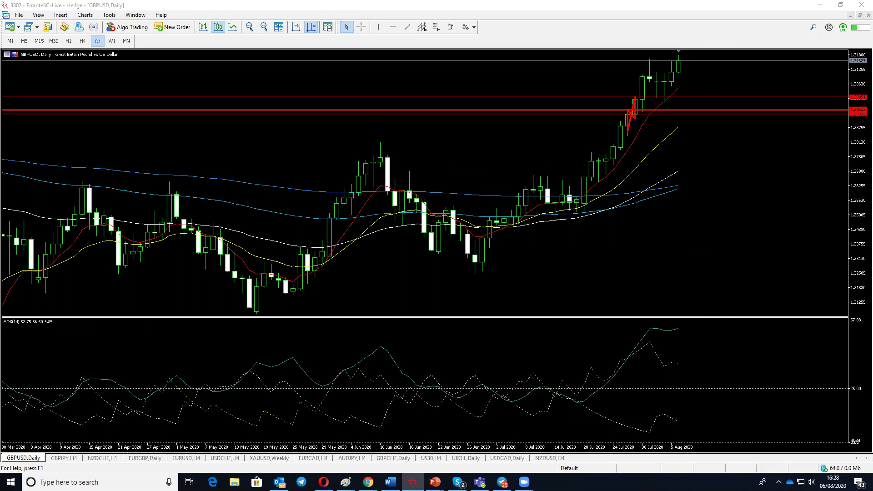
key(BackSpace)
key(BackSpace)
key(BackSpace)
key(BackSpace)
key(BackSpace)
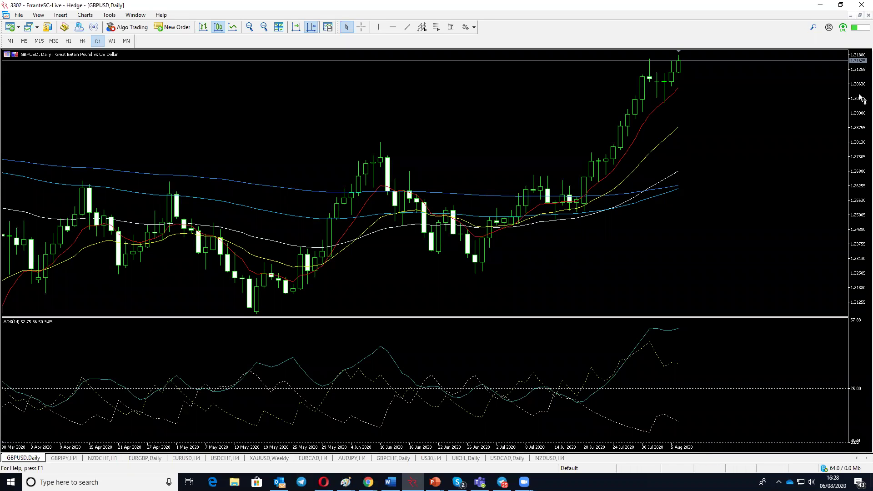
drag(860, 98, 861, 108)
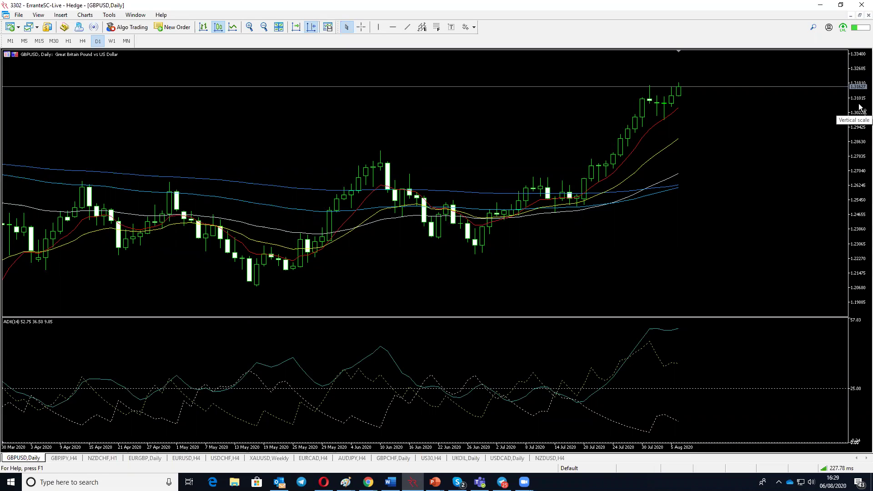
Zoom the GBPUSD Daily chart out twice to show back to March 2019.
click(265, 29)
click(265, 28)
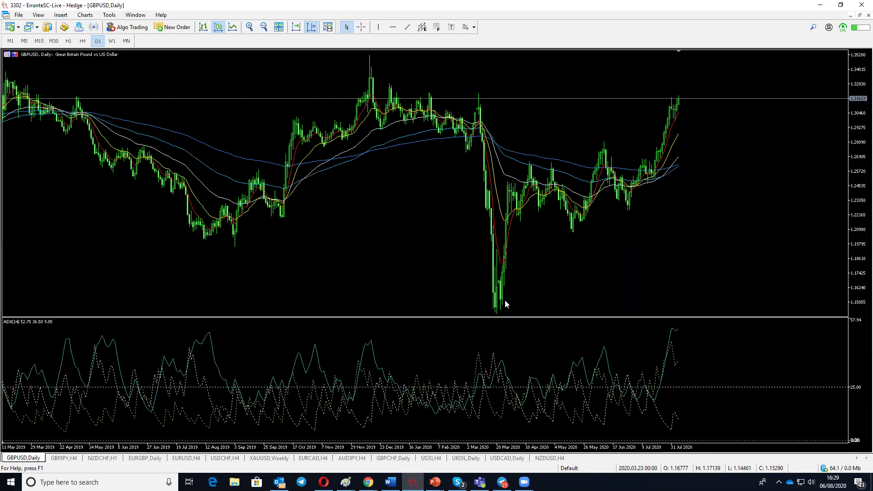
mouse_move(502, 304)
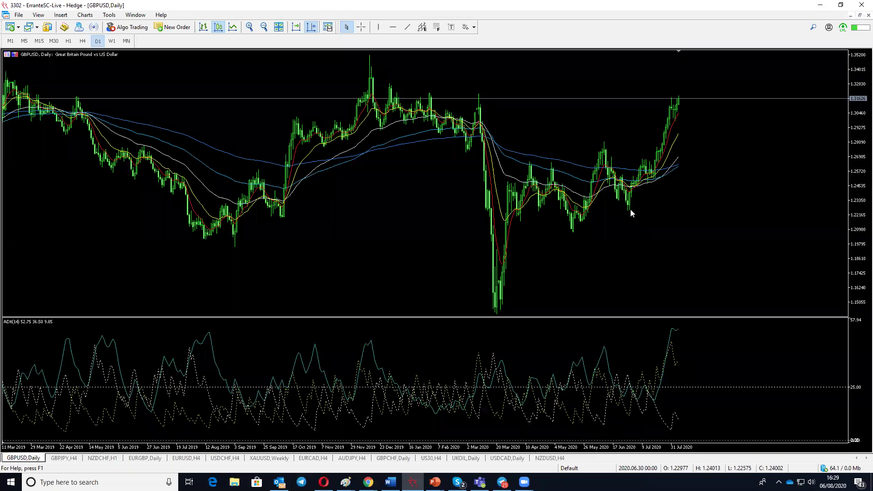
click(437, 27)
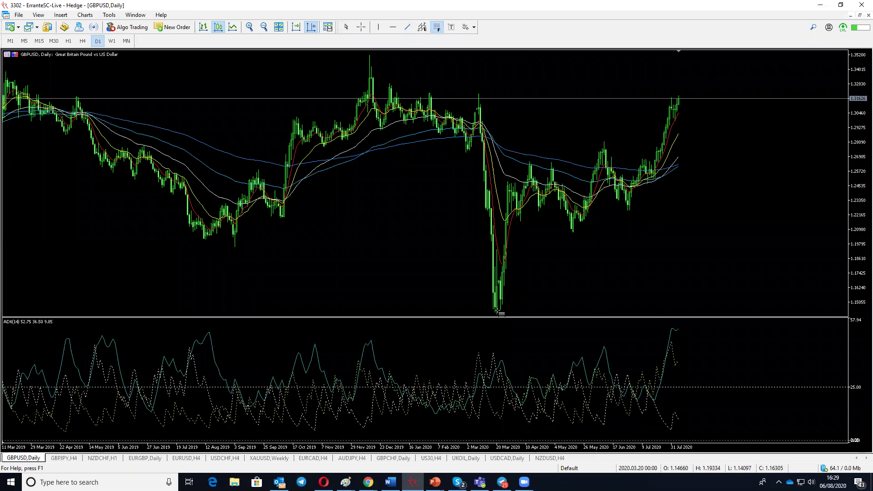
mouse_move(497, 311)
mouse_down()
mouse_move(530, 273)
mouse_move(591, 159)
mouse_move(639, 142)
mouse_move(702, 140)
mouse_up()
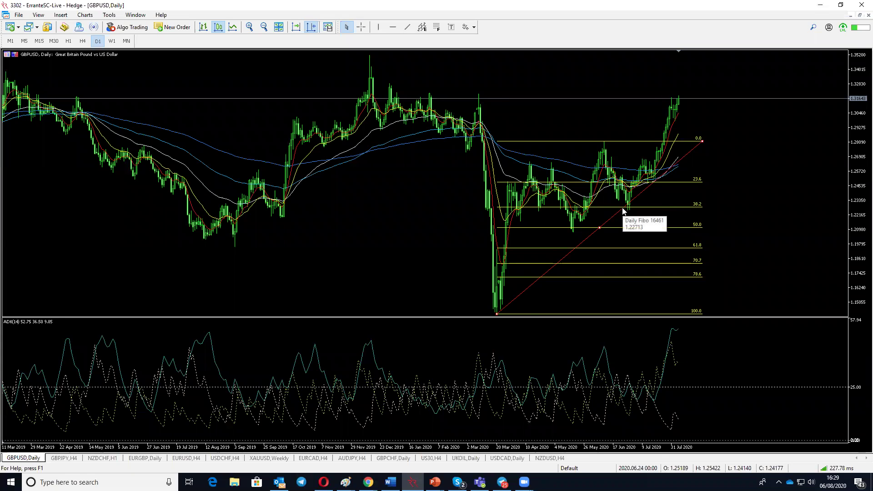
key(Delete)
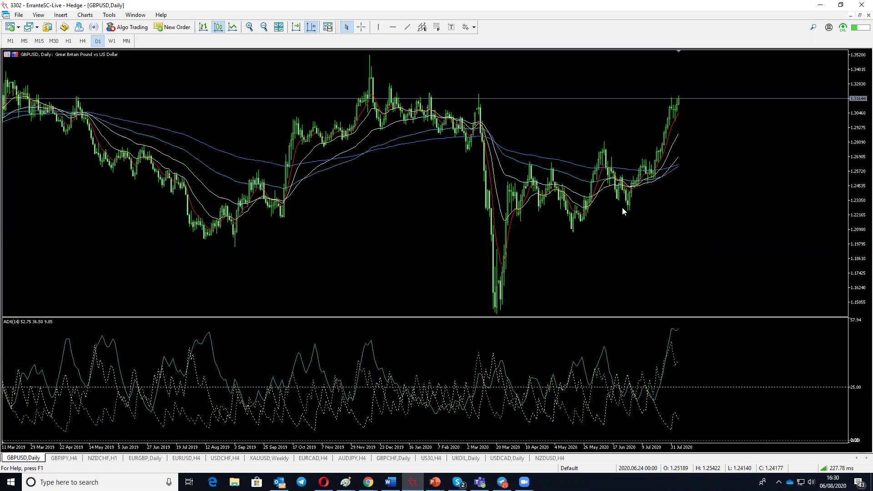
Project the March–June rally from the late-June low, place a horizontal line at 1.36722, then delete the trendline.
click(407, 28)
drag(499, 313, 606, 140)
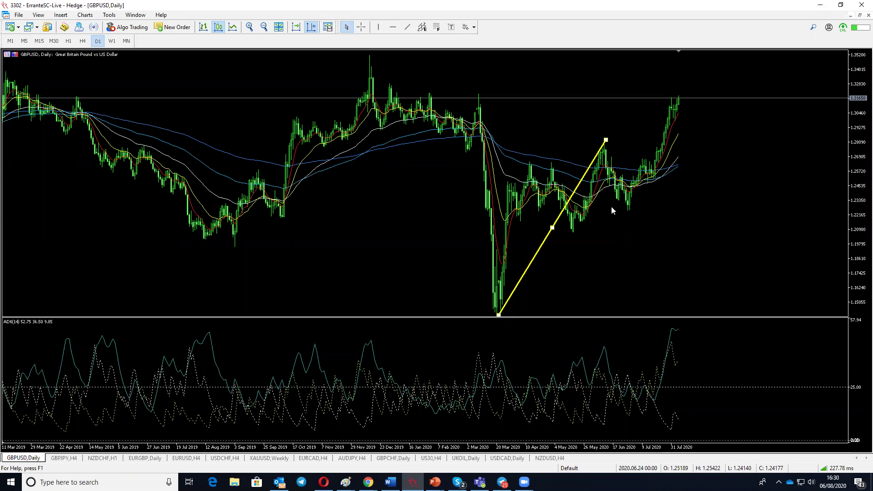
drag(551, 227, 673, 123)
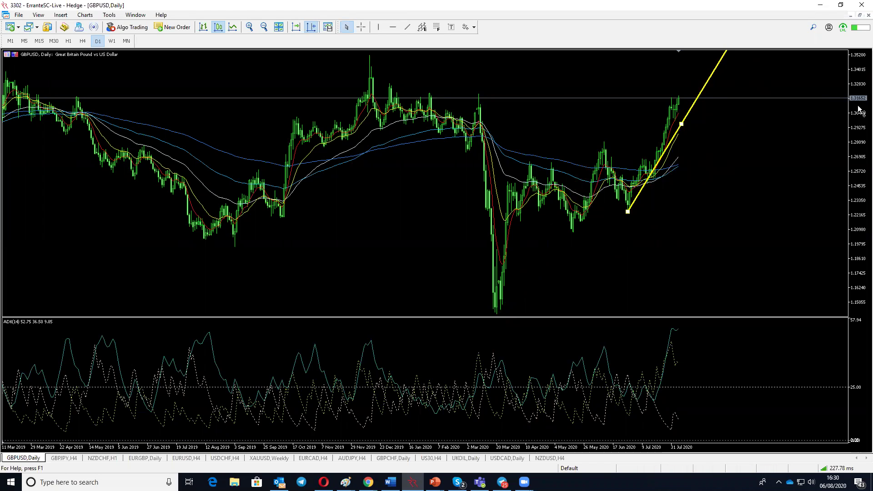
drag(859, 110, 860, 126)
click(393, 27)
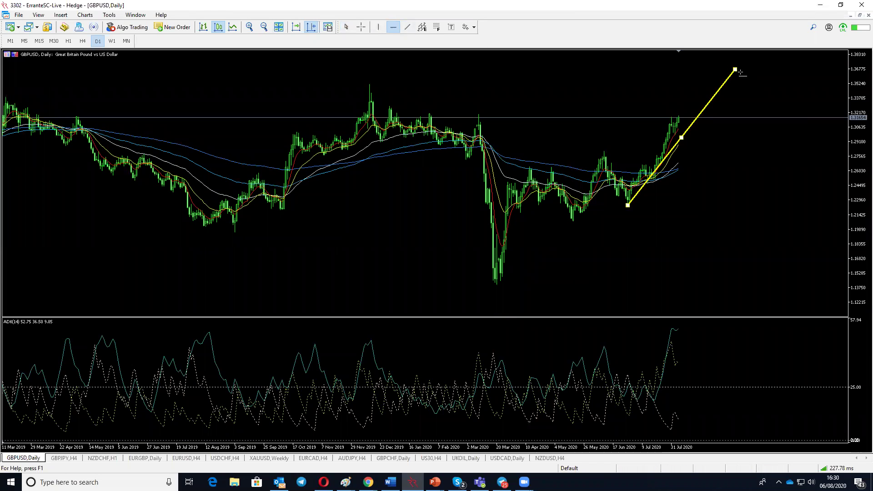
click(736, 70)
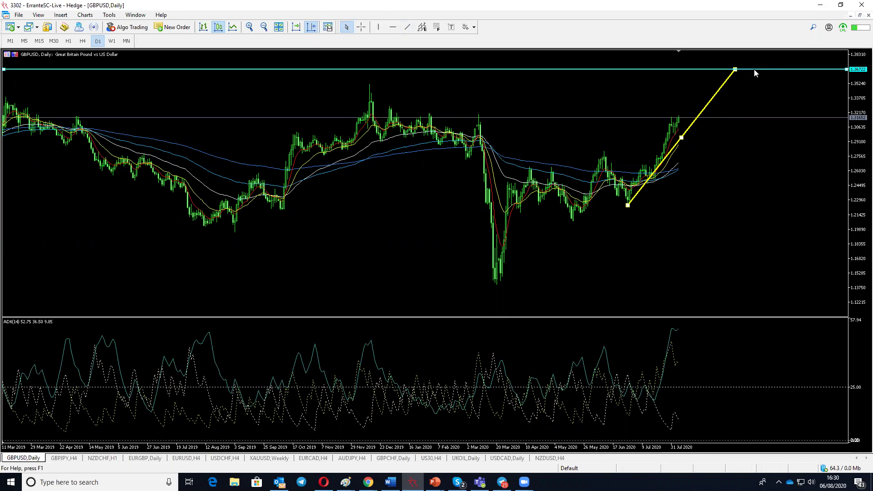
key(Delete)
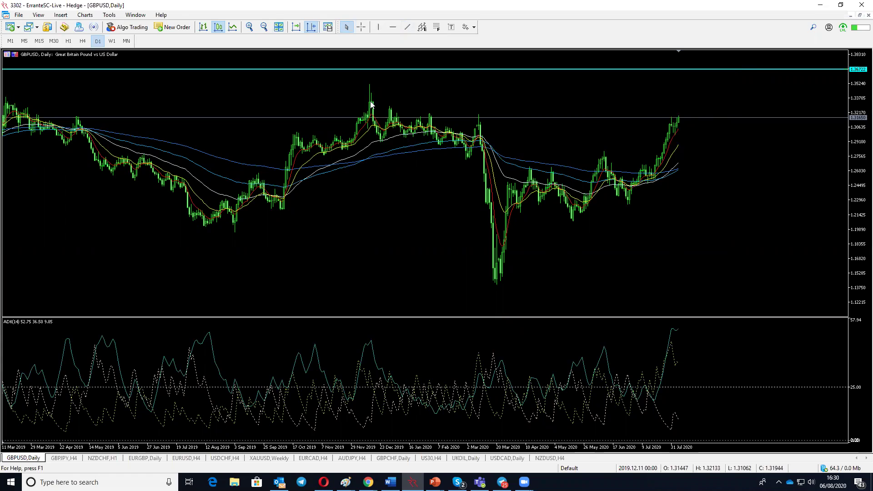
Place a horizontal line at about 1.333 on the December 2019 high and zoom in.
click(392, 27)
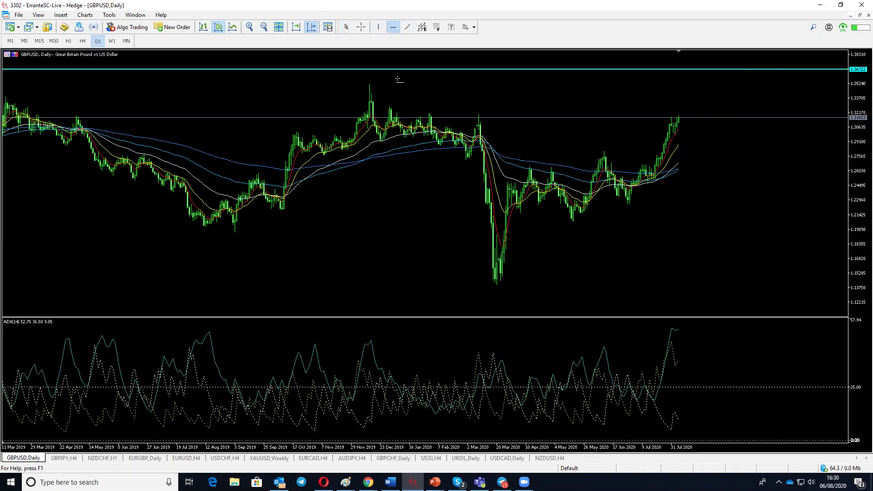
click(372, 102)
click(250, 27)
scroll(168, 234, up, 10)
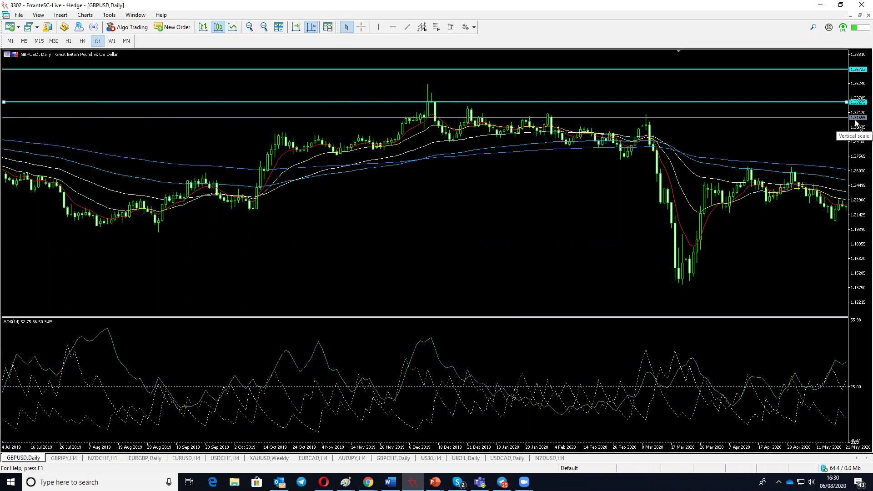
Measure with the Crosshair the distance from price up to the 1.33323 line.
mouse_move(428, 120)
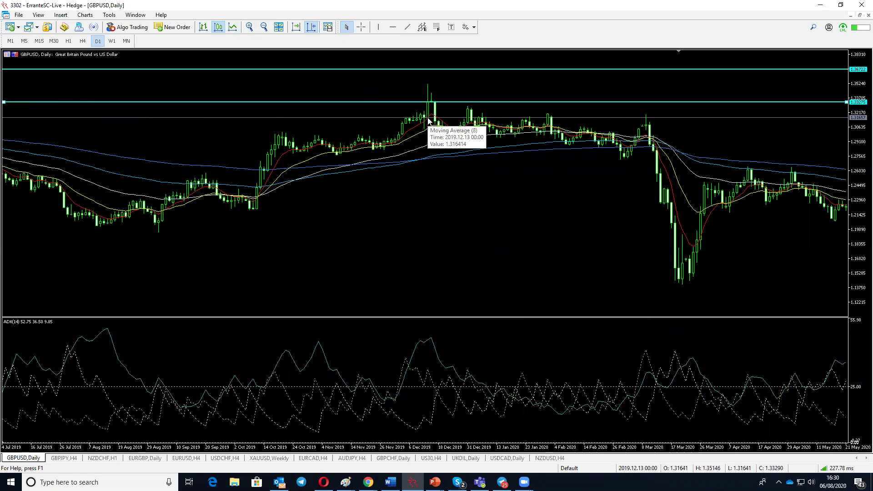
click(361, 27)
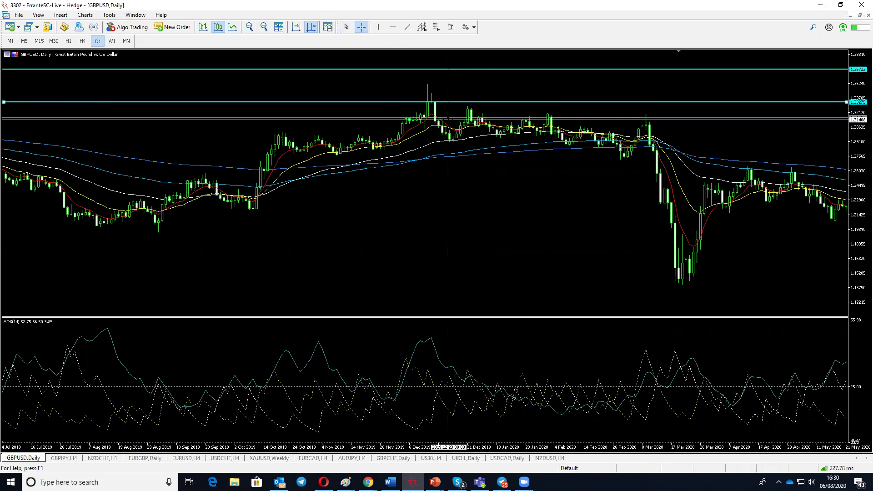
drag(450, 117, 453, 102)
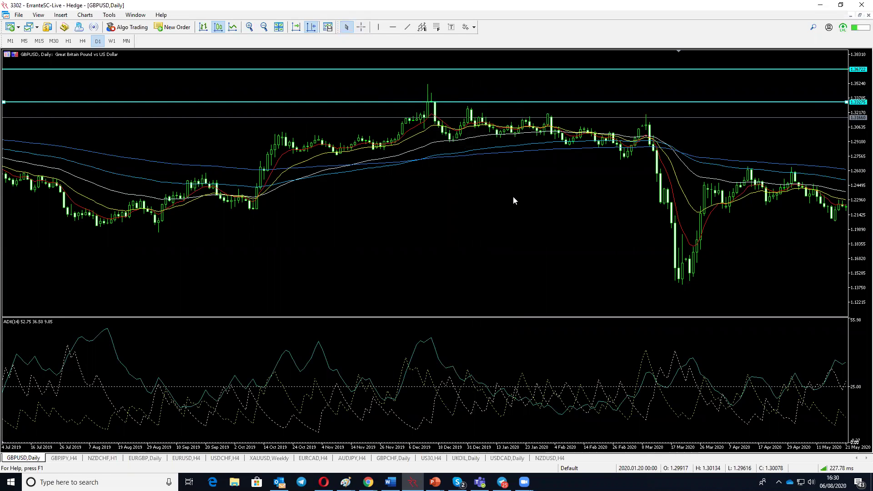
click(359, 26)
drag(497, 117, 499, 102)
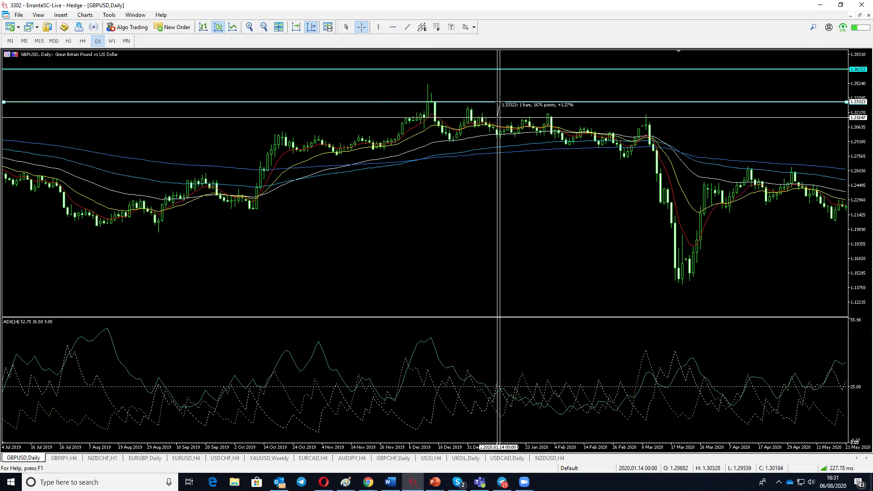
drag(499, 102, 499, 102)
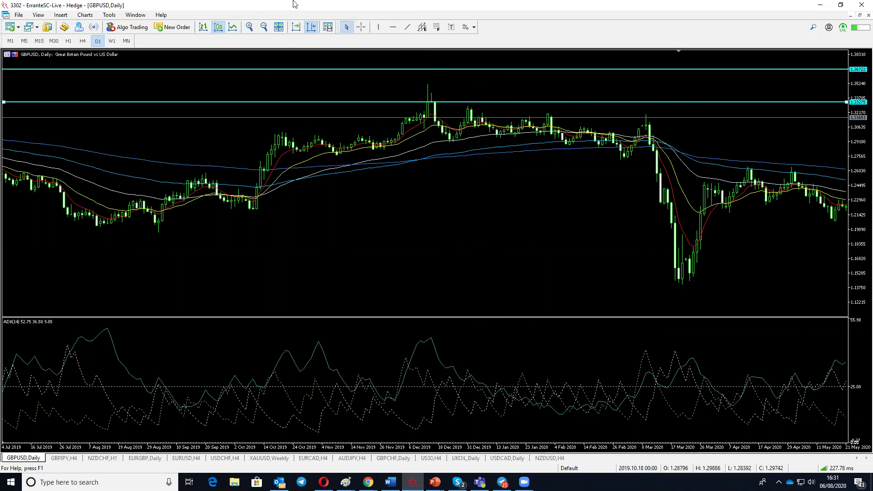
Zoom in further, compress the price scale and jump to the most recent bars.
click(249, 27)
mouse_move(858, 258)
mouse_down()
mouse_move(842, 141)
mouse_move(854, 259)
mouse_up()
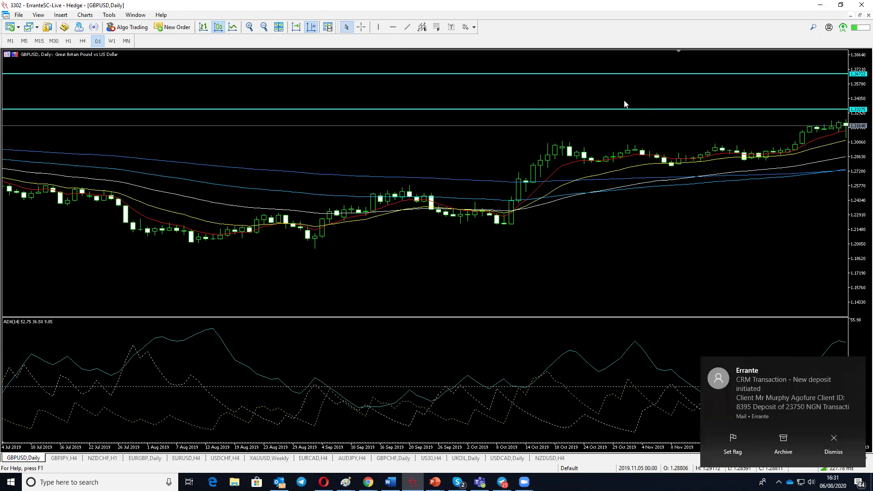
click(309, 27)
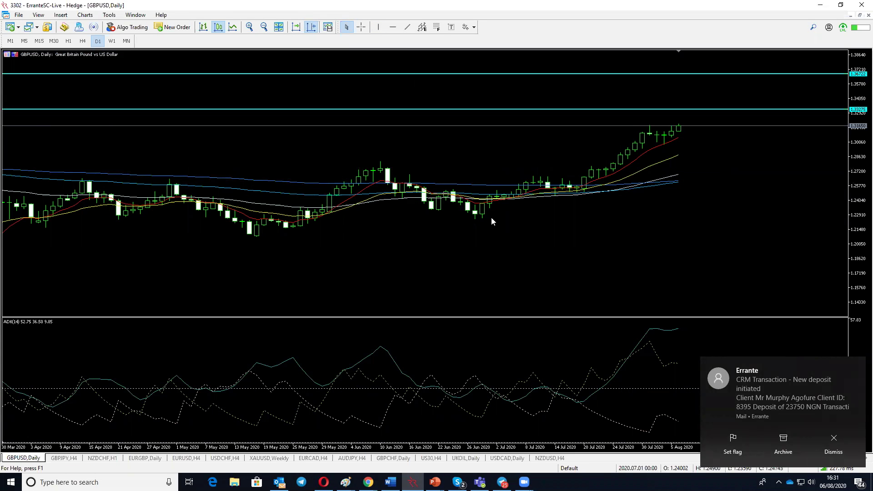
Switch GBPUSD to H4, compress the scale to show both cyan lines, and scroll back.
click(83, 40)
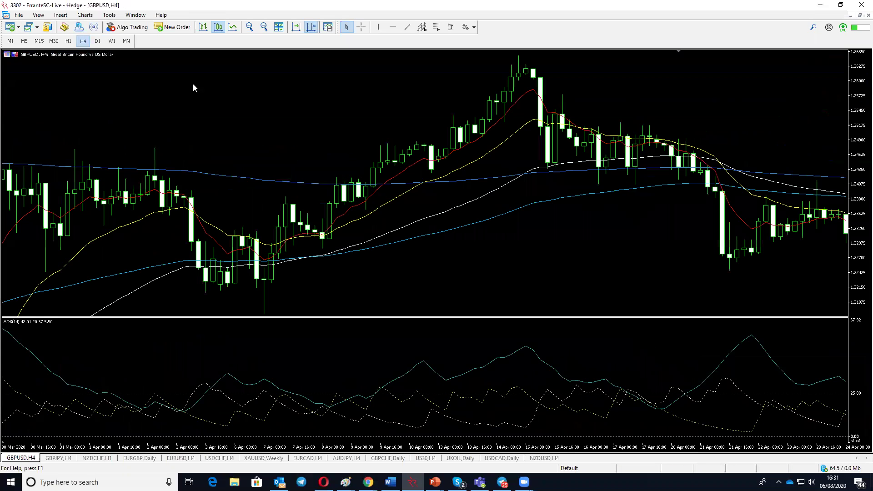
click(310, 28)
drag(860, 217, 861, 267)
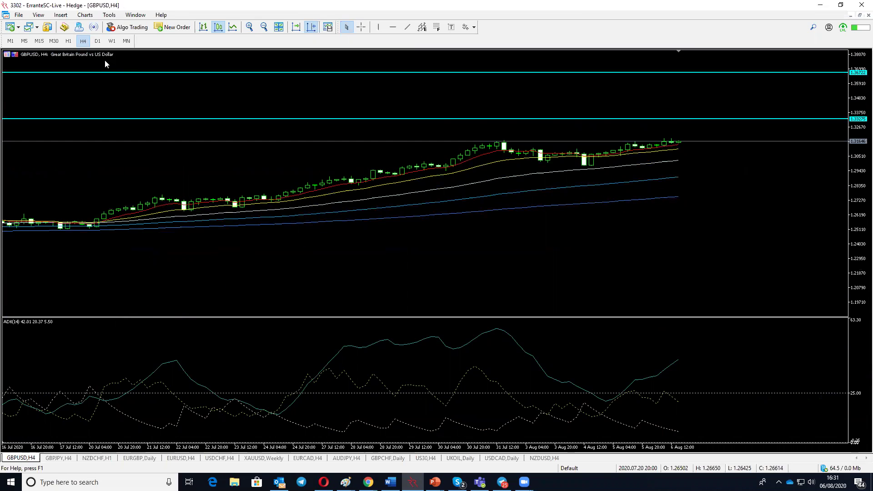
scroll(98, 192, up, 5)
scroll(98, 192, up, 10)
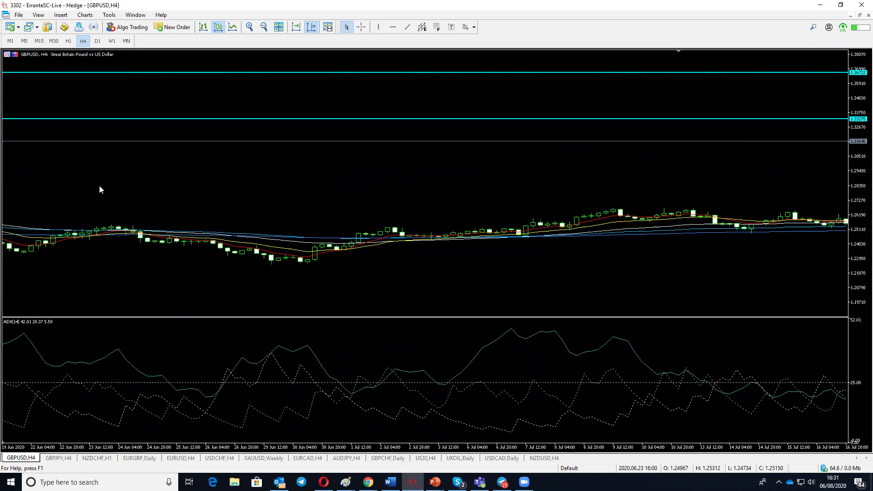
Jump to the latest bars and switch the chart to the H1 timeframe.
right_click(187, 364)
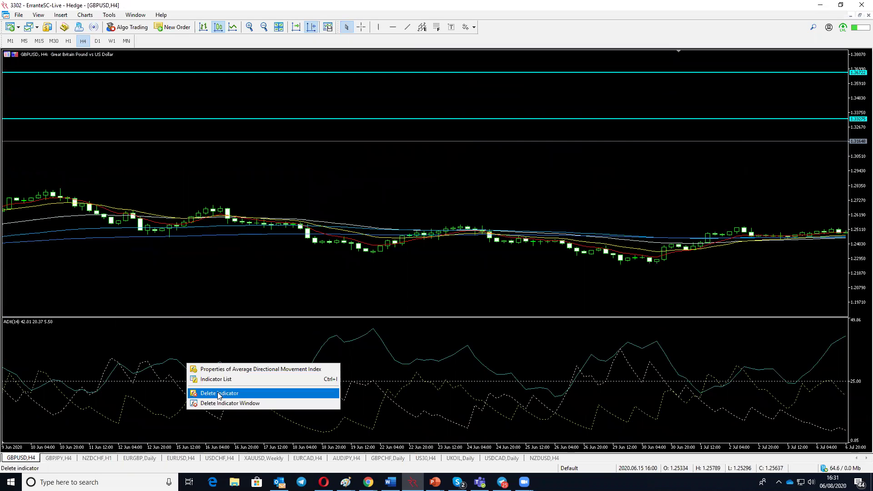
click(298, 11)
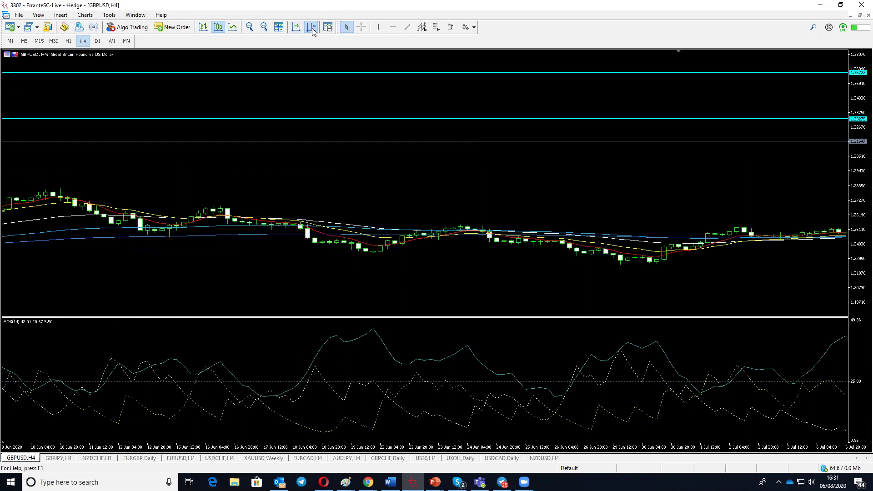
click(312, 28)
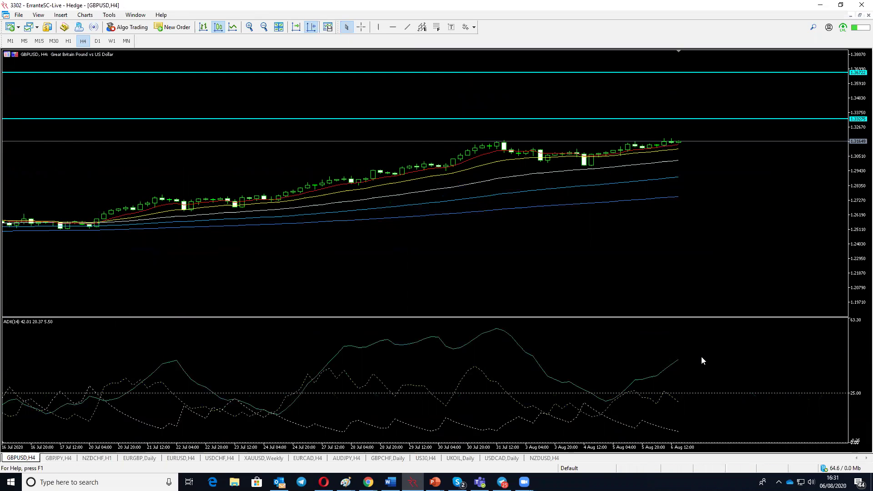
click(68, 41)
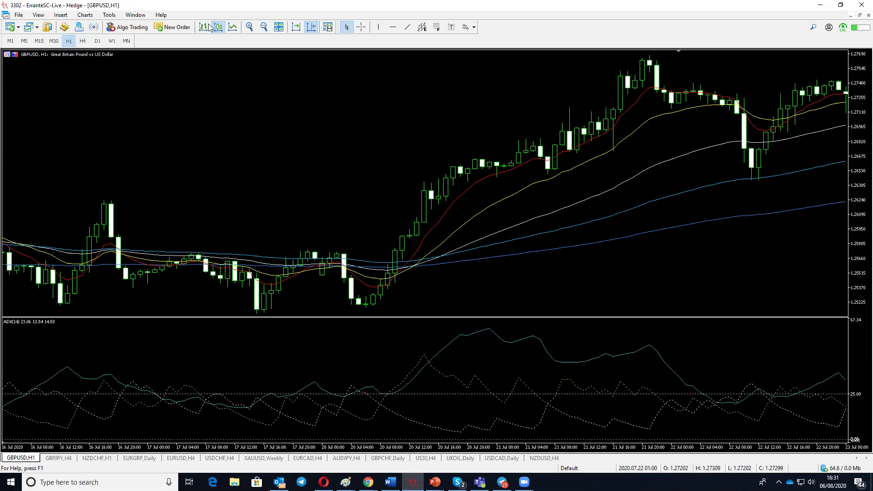
click(313, 28)
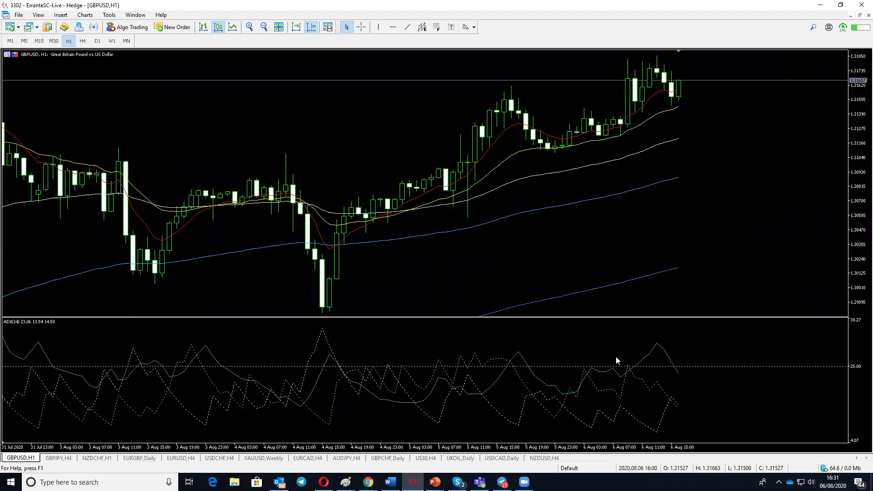
Delete the ADX indicator window, return to H4, and compress the price scale.
right_click(83, 366)
click(106, 321)
click(83, 41)
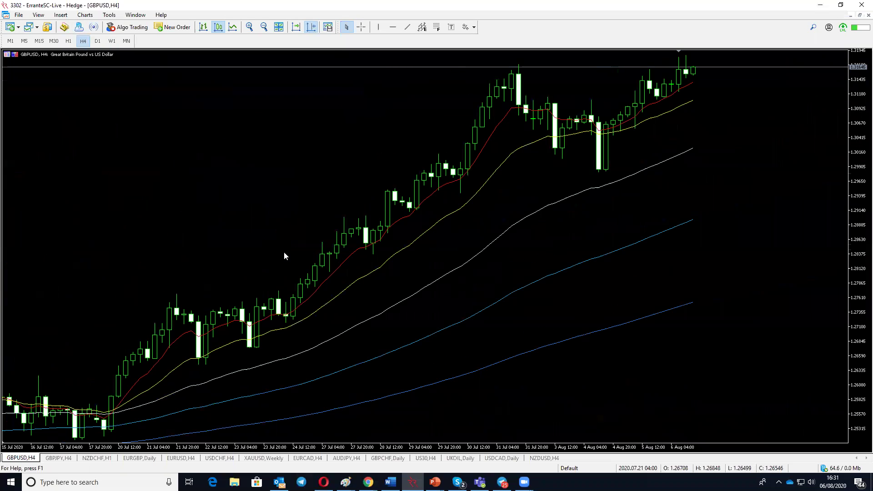
drag(863, 166, 860, 318)
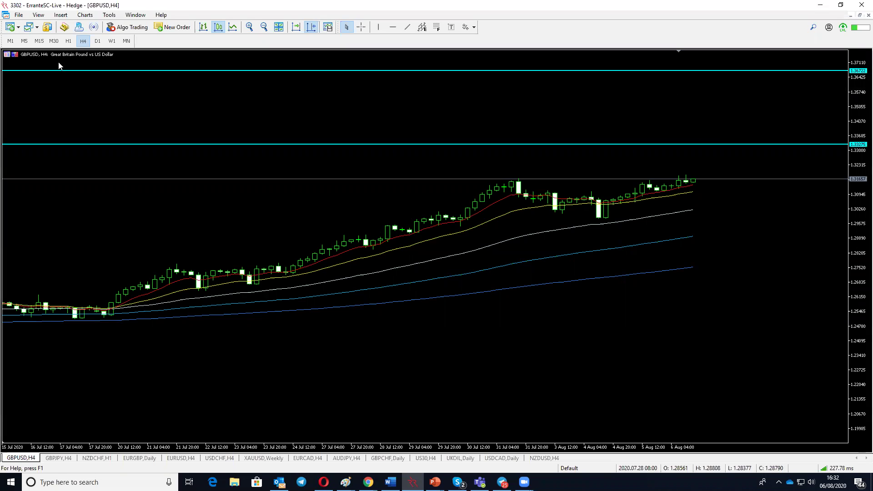
Zoom out and pan back to March 2020, then zoom in on those bars.
scroll(99, 205, down, 15)
scroll(102, 206, down, 10)
click(265, 27)
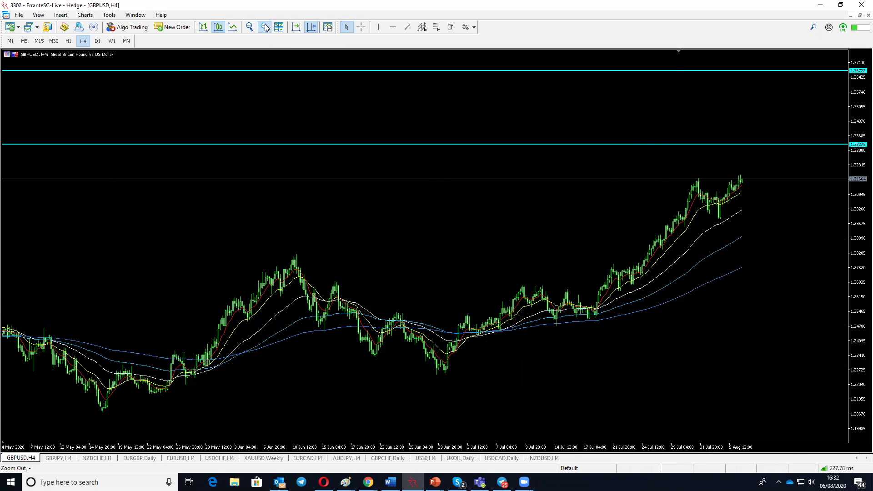
click(265, 27)
click(265, 27)
drag(208, 239, 192, 250)
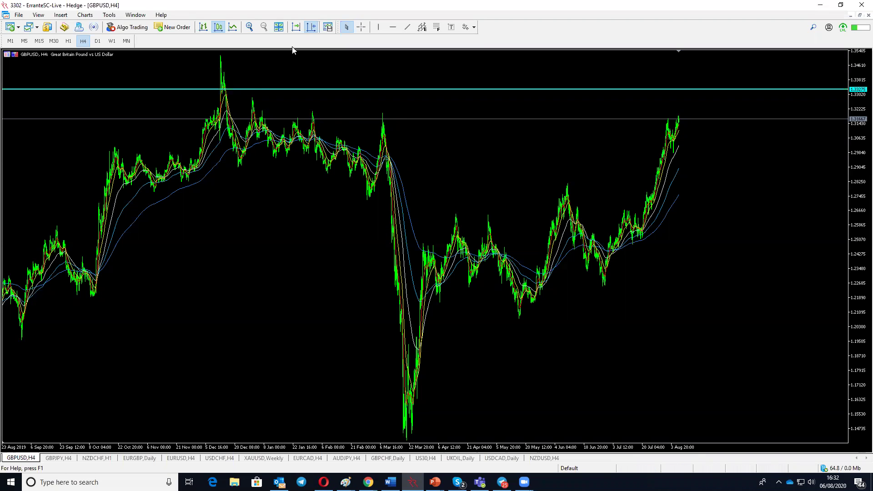
click(249, 27)
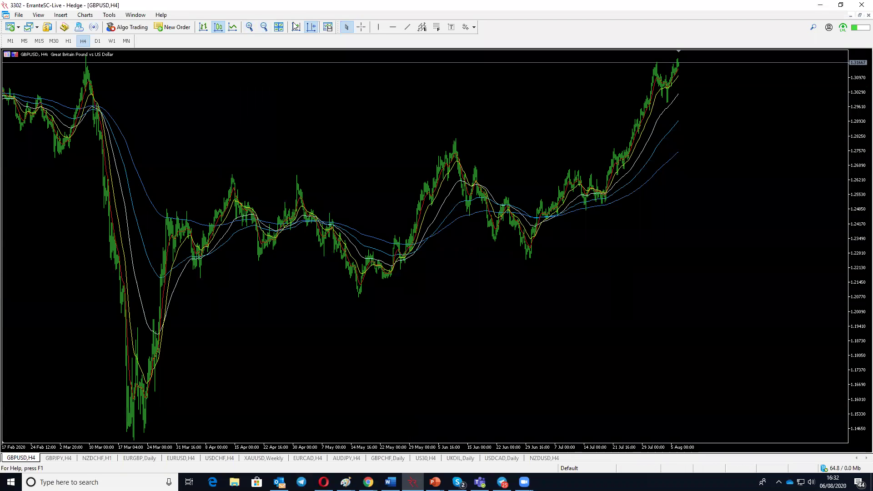
click(250, 28)
scroll(125, 159, up, 6)
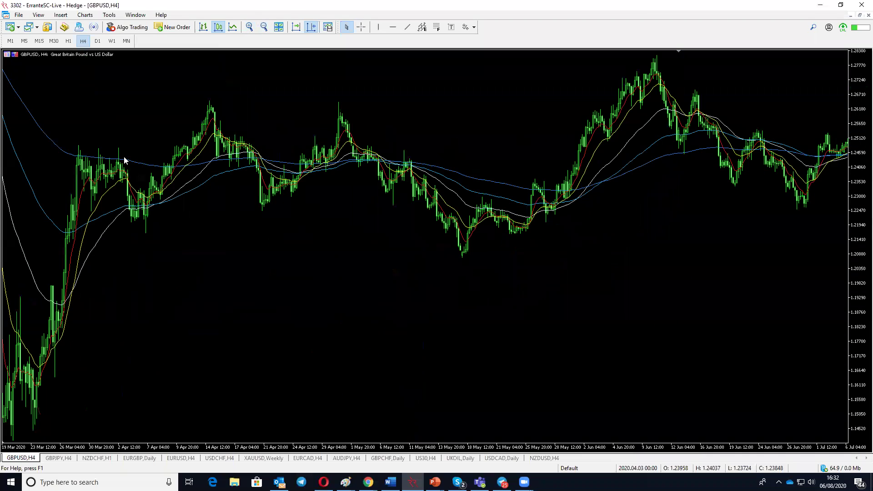
scroll(148, 130, up, 2)
Place a horizontal line at the early-March 2020 high.
click(392, 27)
click(210, 69)
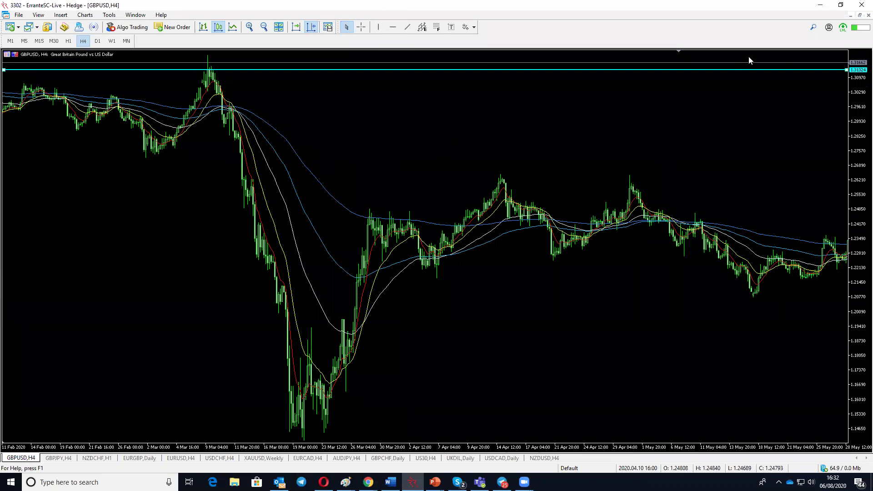
click(733, 73)
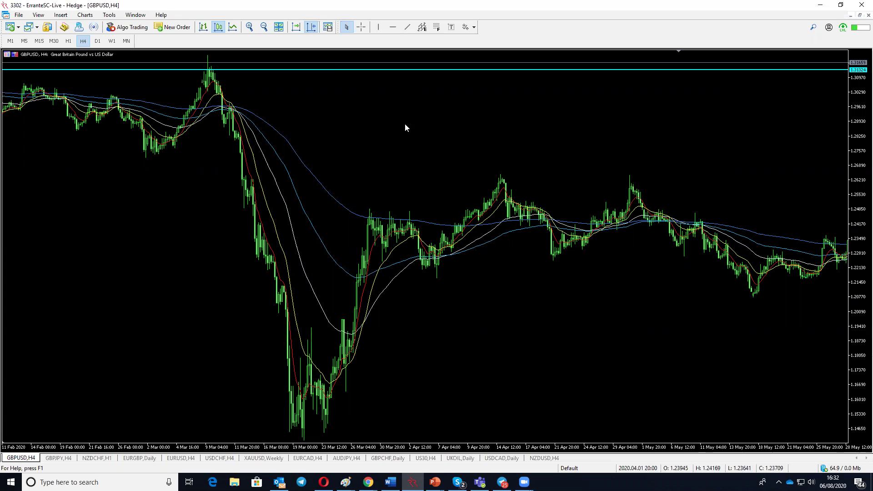
Change the March-high horizontal line's colour to Red in its Properties.
right_click(331, 70)
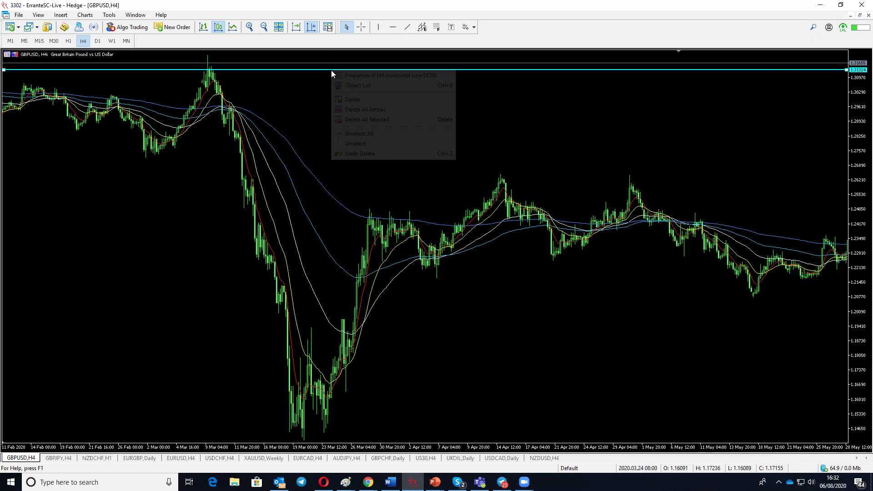
click(359, 76)
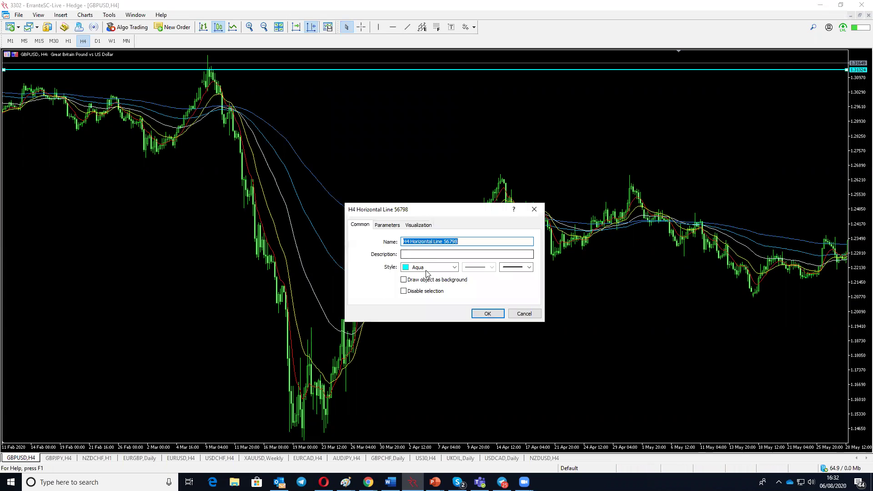
click(454, 267)
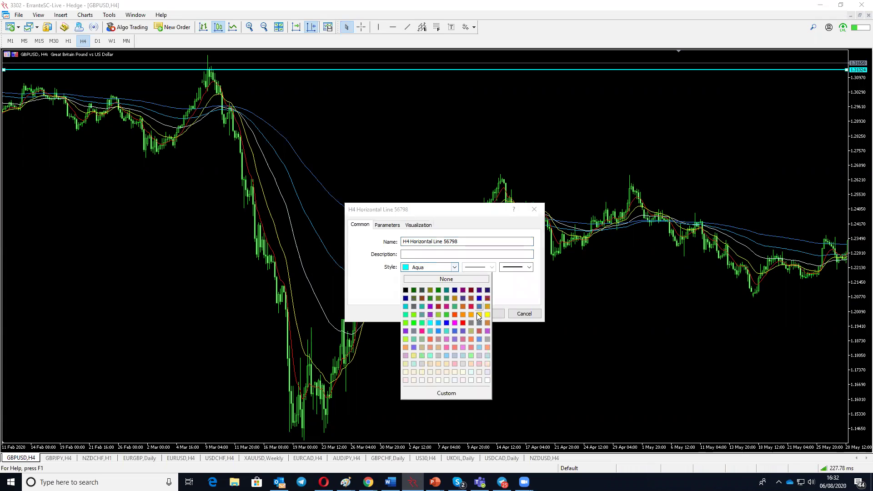
click(462, 323)
click(488, 315)
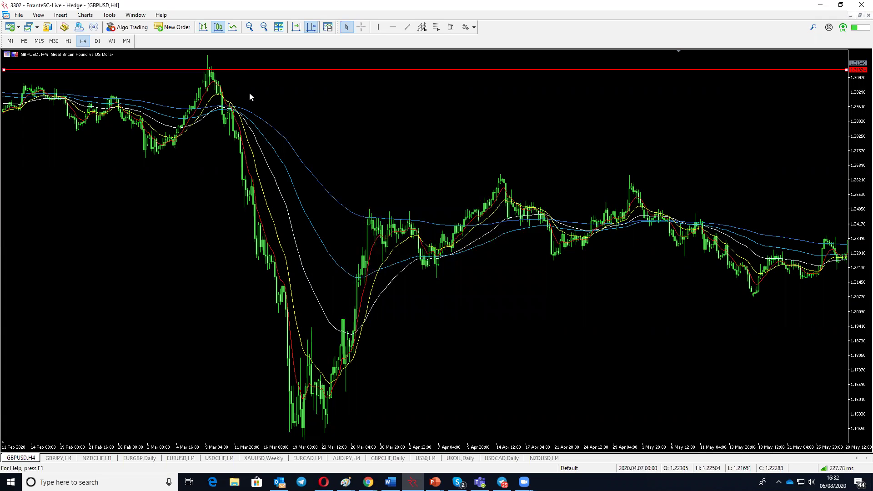
double_click(240, 71)
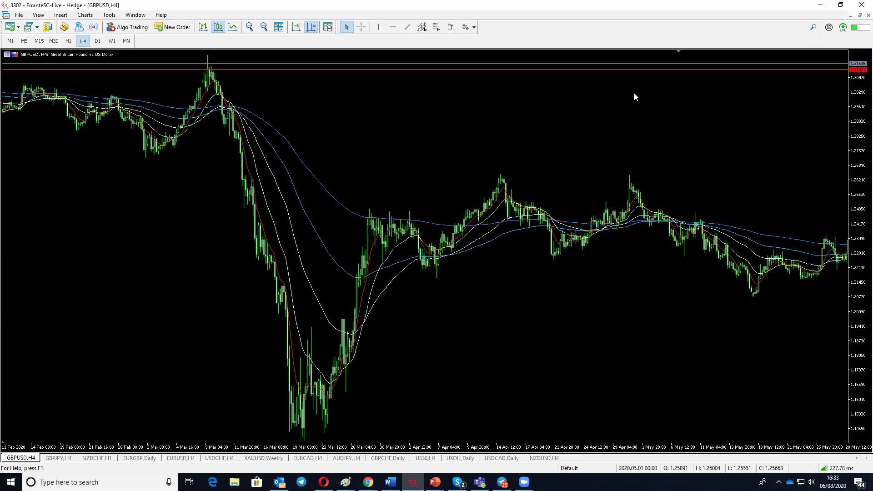
Compress the price scale and scroll back to the November 2019–February 2020 bars.
drag(861, 124, 860, 230)
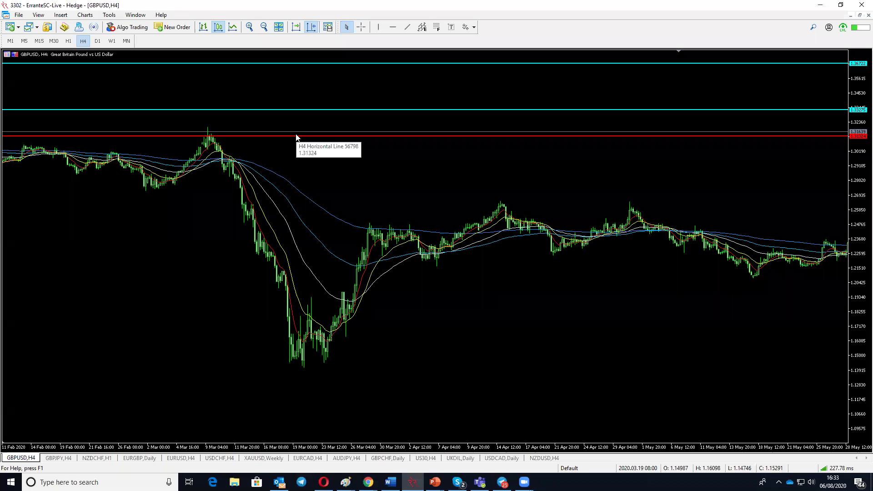
scroll(22, 255, up, 6)
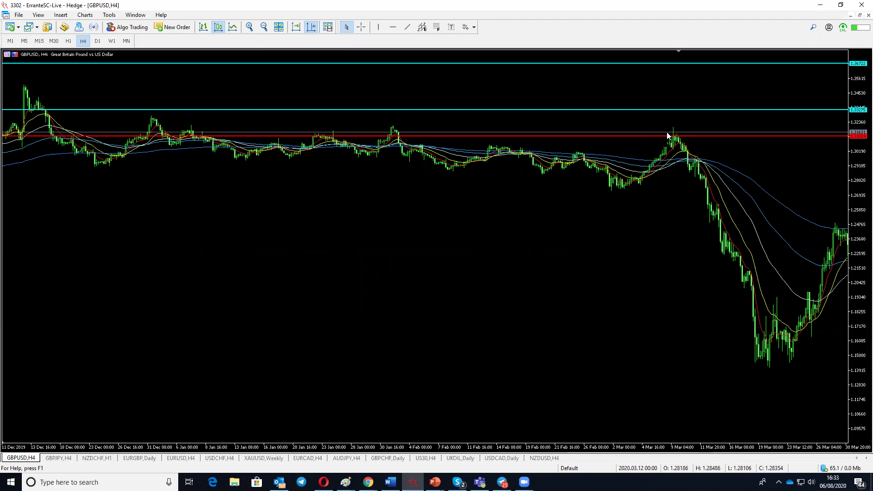
scroll(116, 211, up, 3)
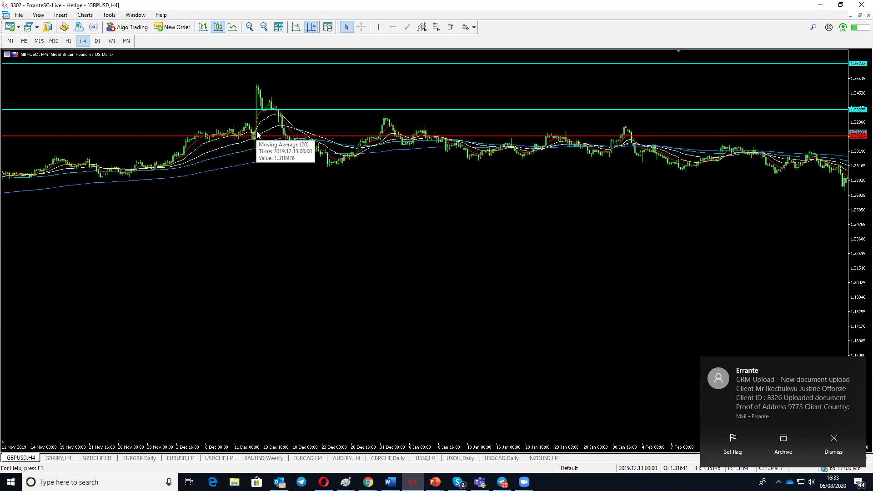
click(366, 28)
drag(273, 128, 276, 88)
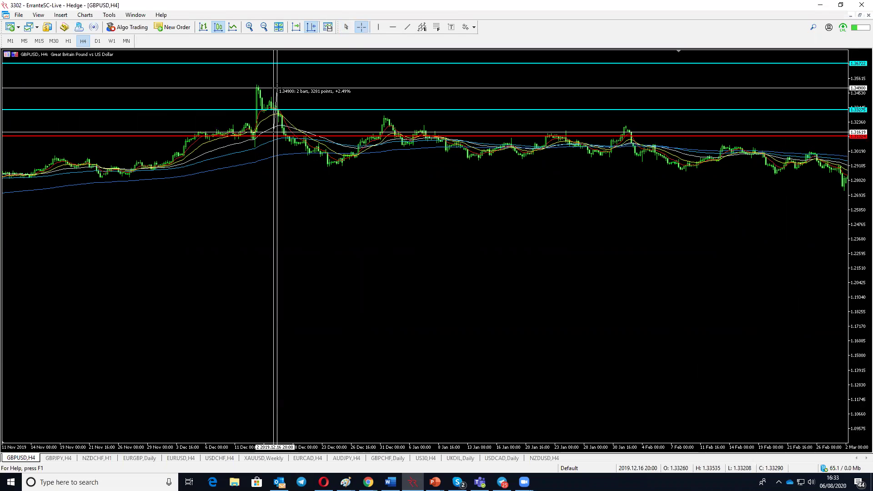
drag(276, 87, 276, 89)
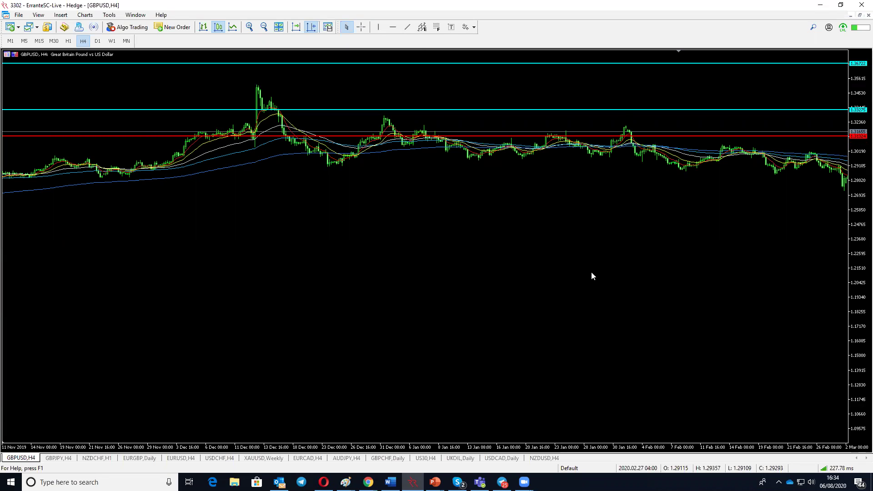
Place a new red line, set its Value to 1.31900, and delete the old 1.31324 line.
click(393, 27)
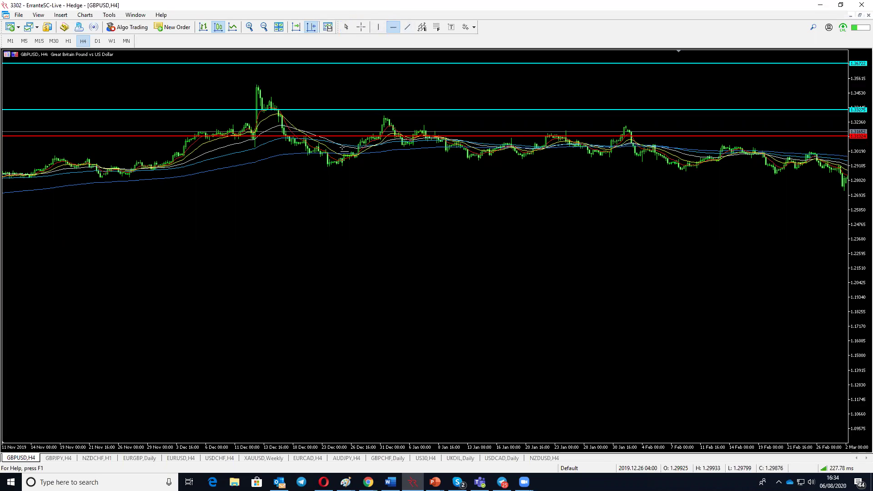
click(328, 127)
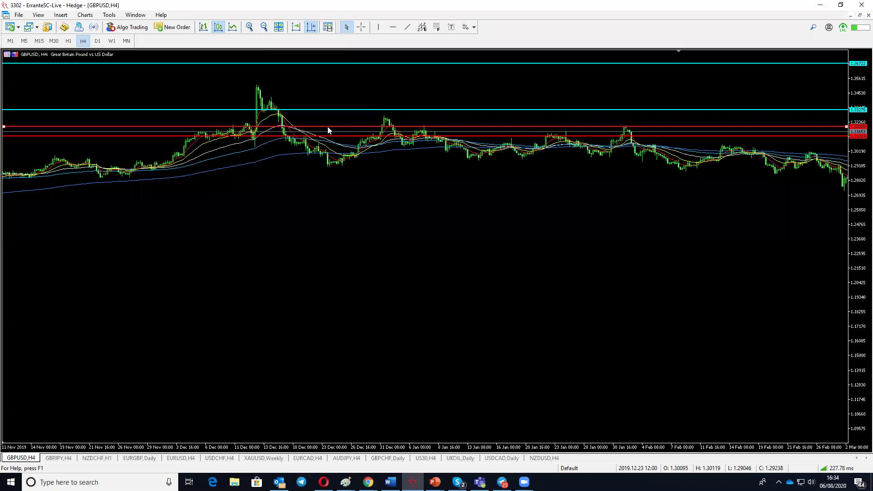
right_click(327, 126)
click(345, 133)
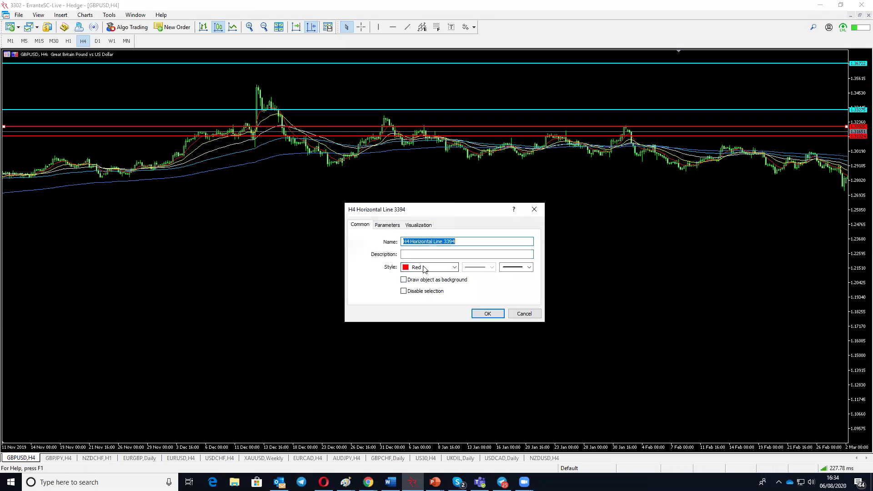
click(387, 225)
click(519, 243)
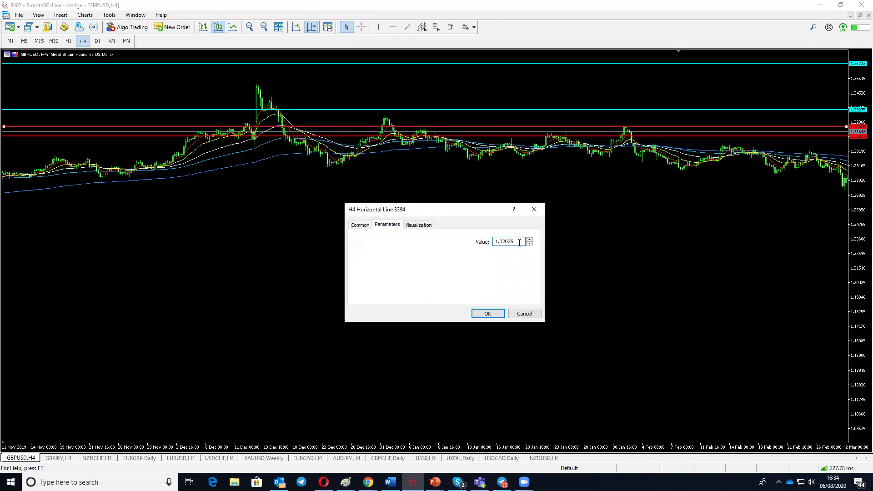
key(BackSpace)
text(00)
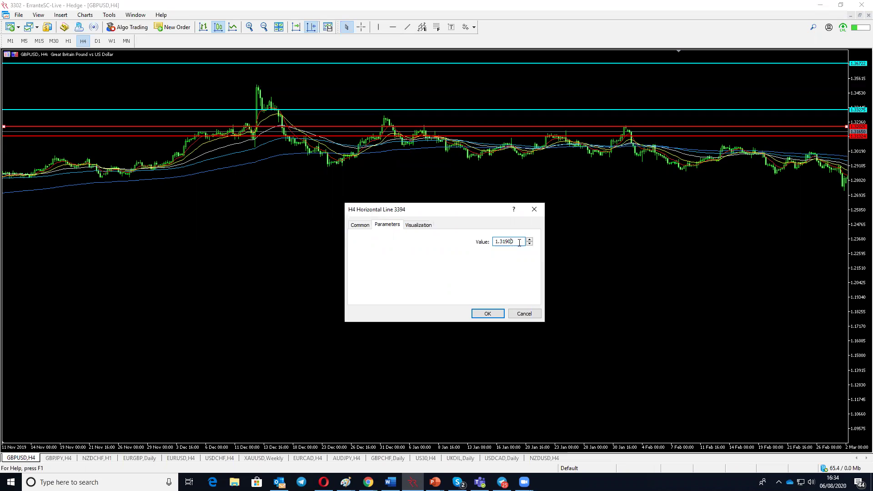
click(499, 314)
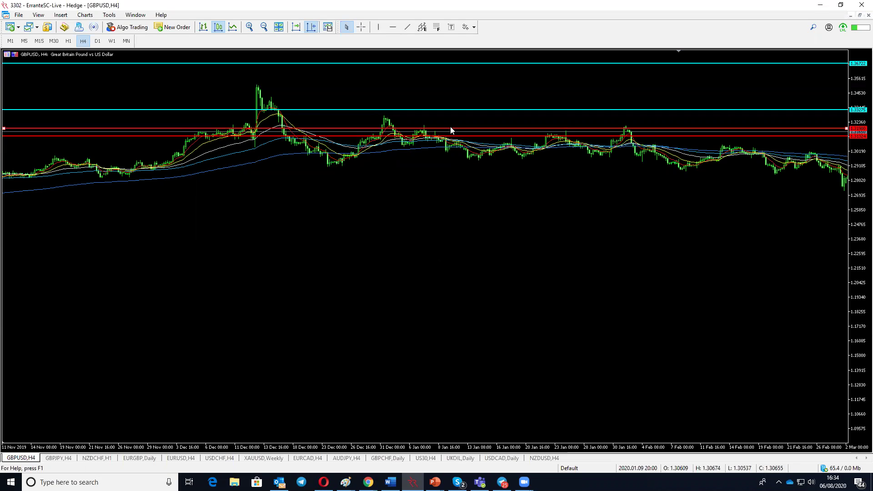
double_click(465, 136)
key(Delete)
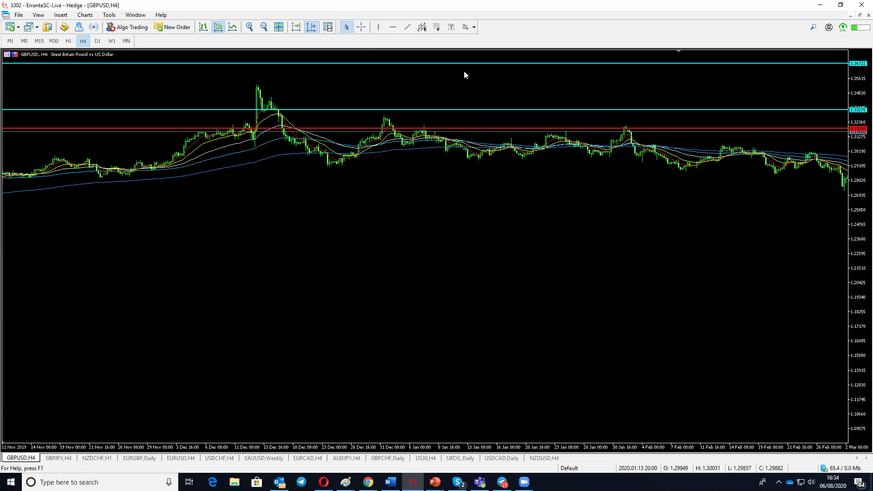
Place another horizontal line and set its Value to 1.32100 in Properties.
click(393, 27)
click(327, 126)
right_click(326, 124)
click(368, 128)
click(386, 225)
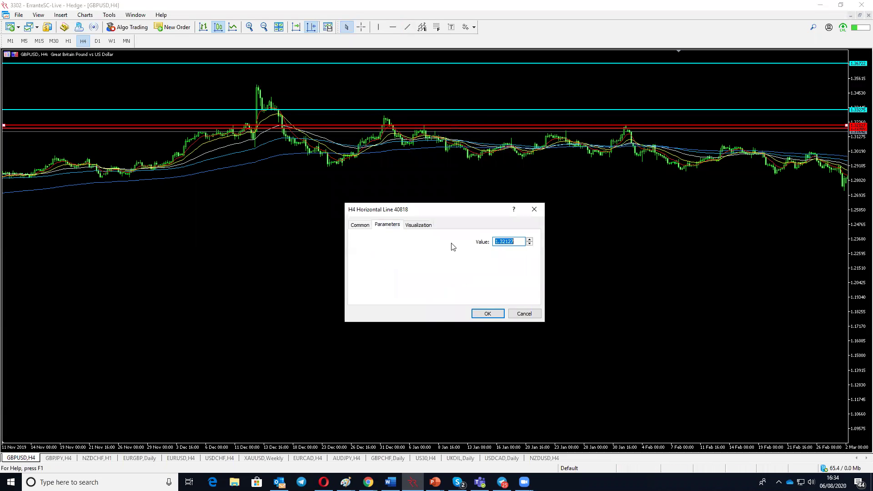
click(519, 243)
key(BackSpace)
key(BackSpace)
key(BackSpace)
text(1)
click(488, 317)
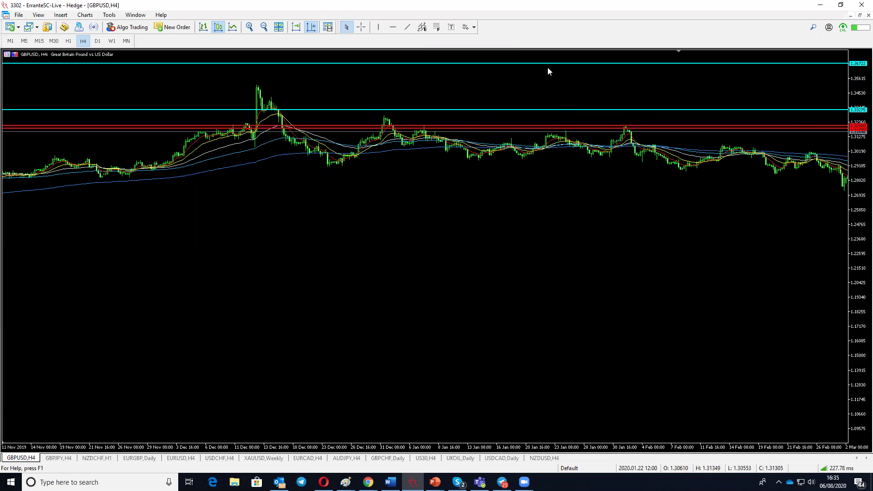
Place a horizontal line on the mid-December spike high at 1.35079.
click(393, 27)
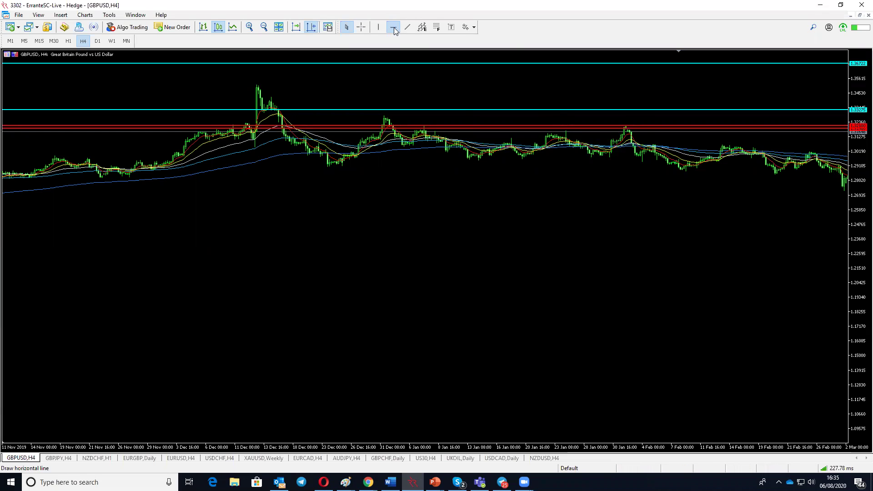
click(259, 86)
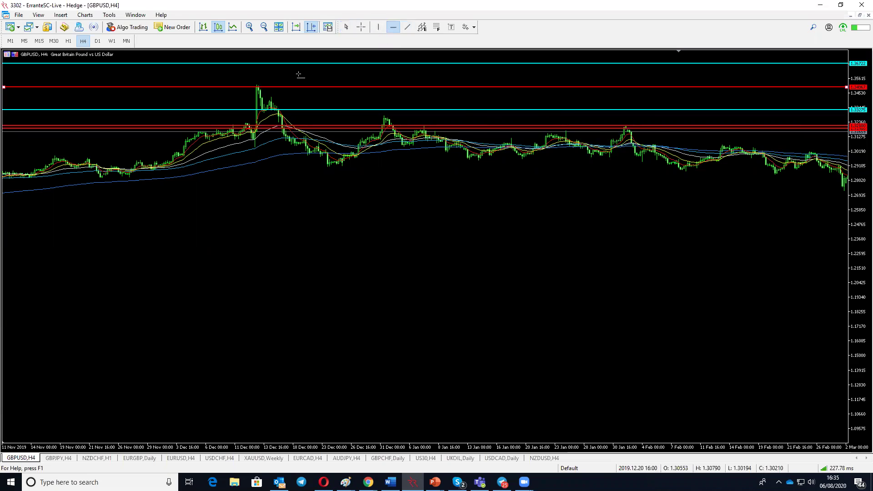
click(259, 87)
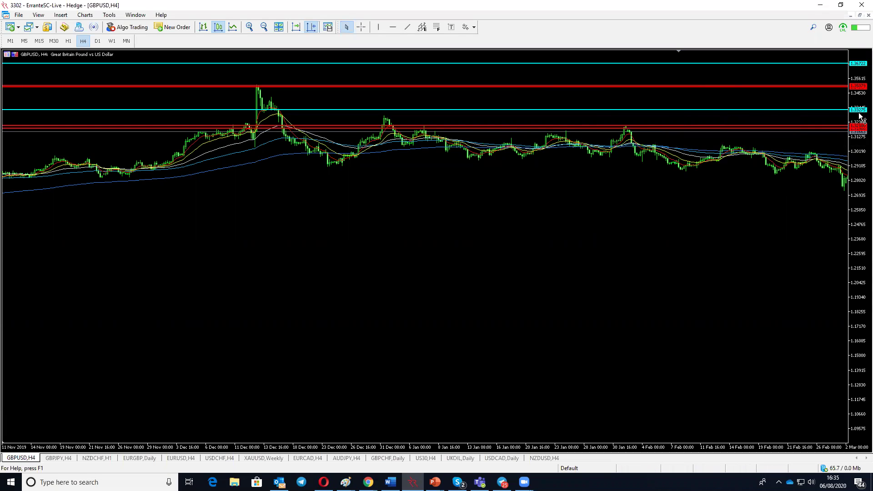
Change the cyan Daily line's Value from 1.33275 to 1.33000 in its Properties.
right_click(807, 110)
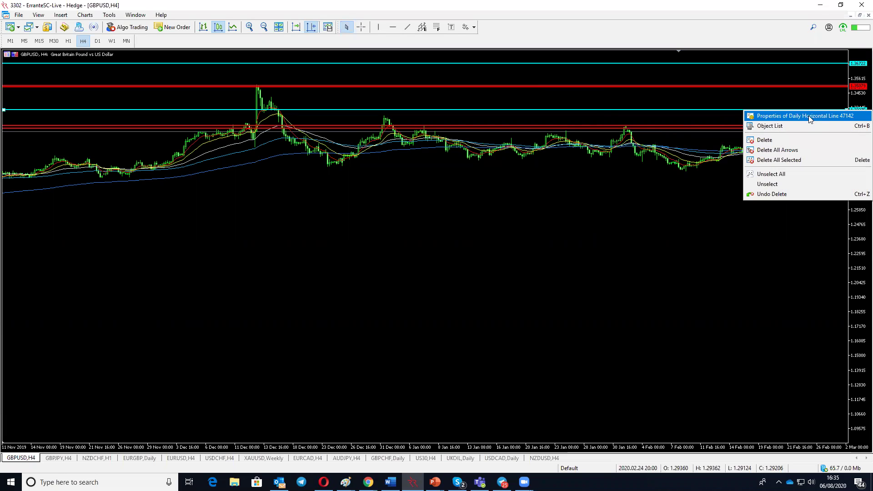
click(807, 116)
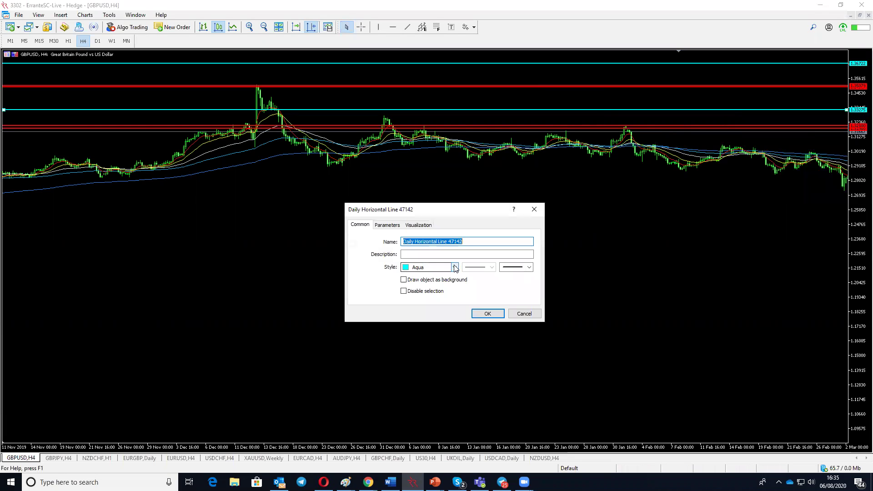
click(387, 225)
text(1.33000)
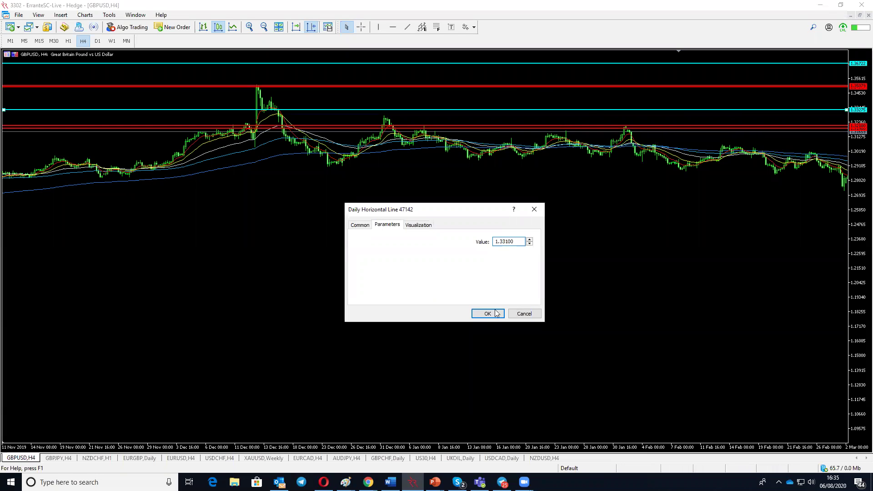
key(Return)
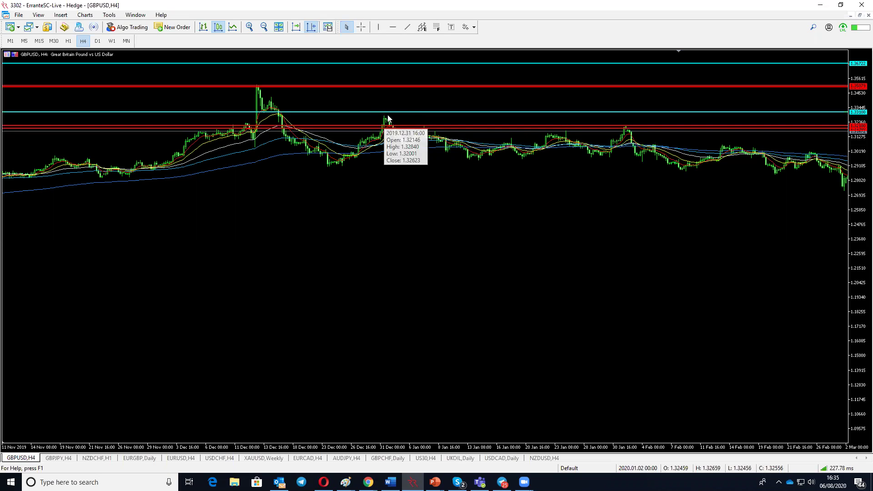
Read chart prices with the crosshair, then auto-scroll GBPUSD H4 to the newest early-August 2020 bars.
click(361, 27)
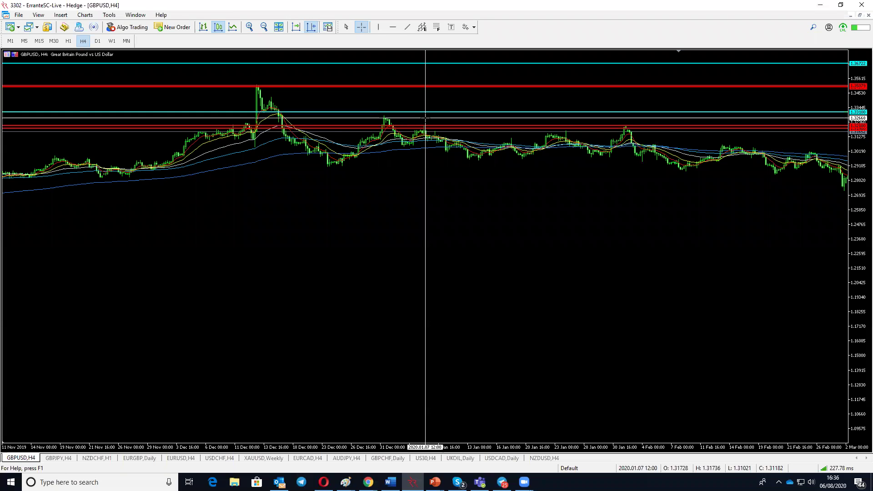
click(425, 118)
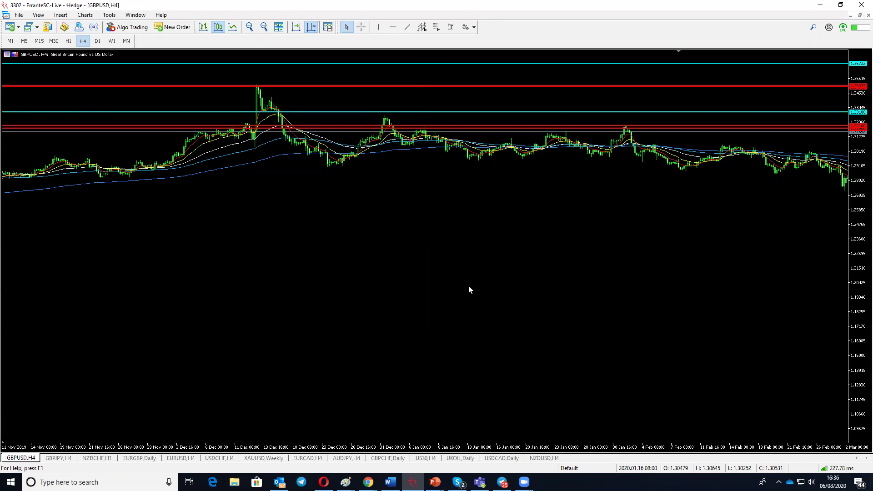
click(296, 28)
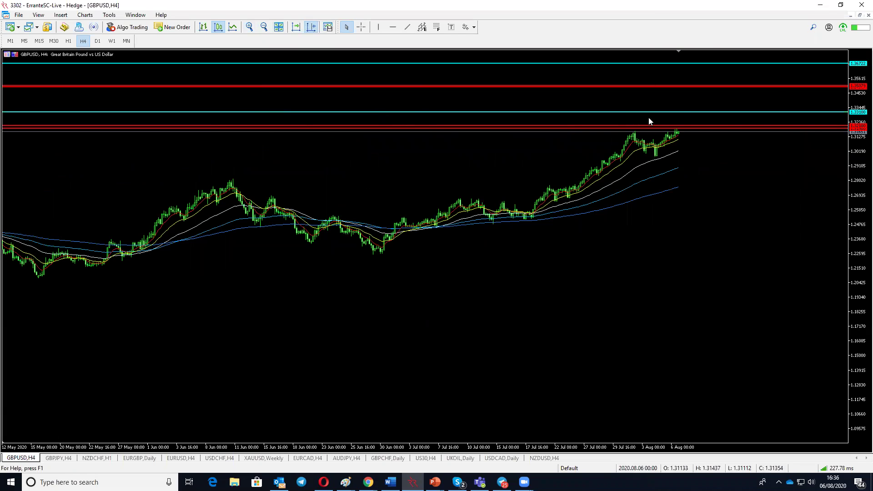
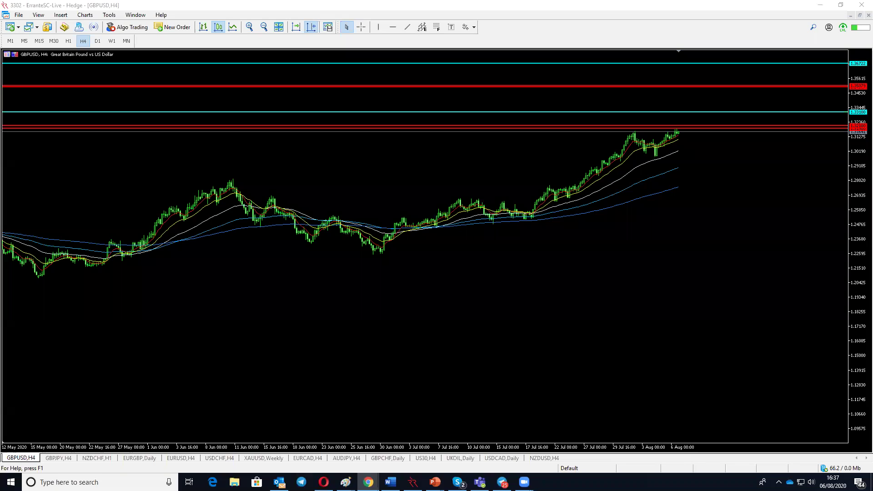
Show the US30 H4 chart and compress its price scale so all May–August candles fit.
click(422, 458)
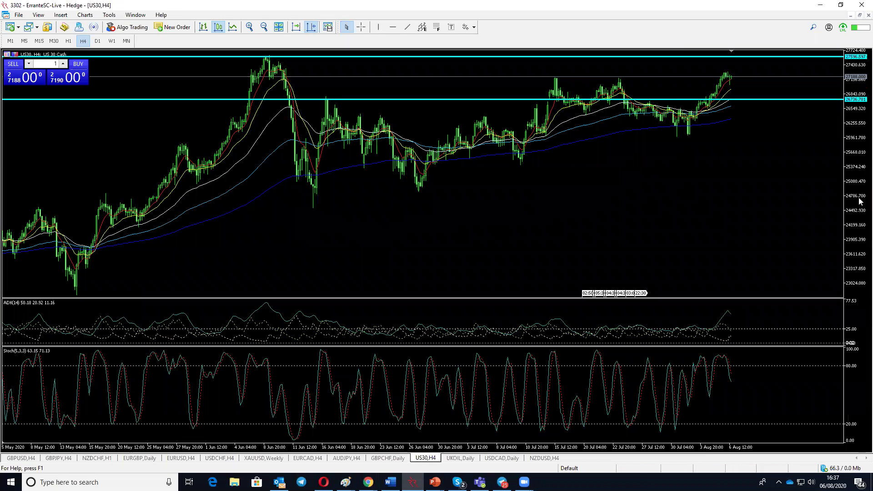
drag(861, 153, 859, 192)
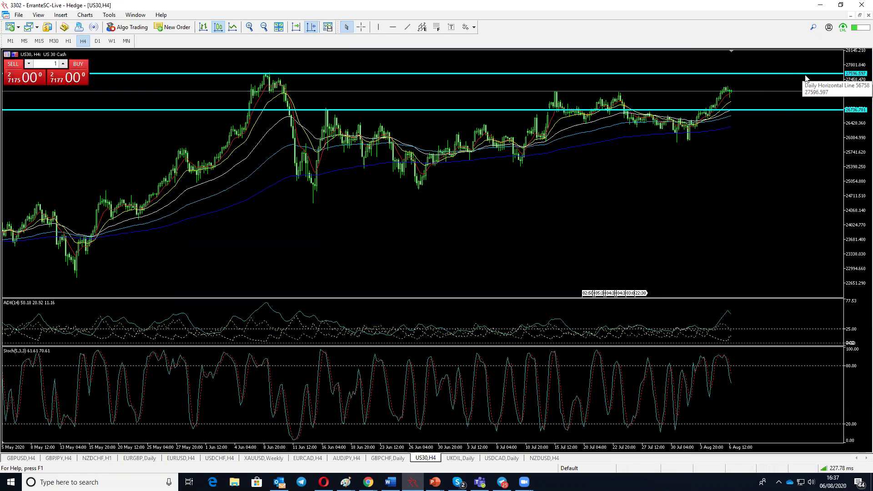
Zoom in and stretch the mid-July to early-August US30 candles taller, with the Horizontal Line tool ready.
click(249, 27)
click(249, 26)
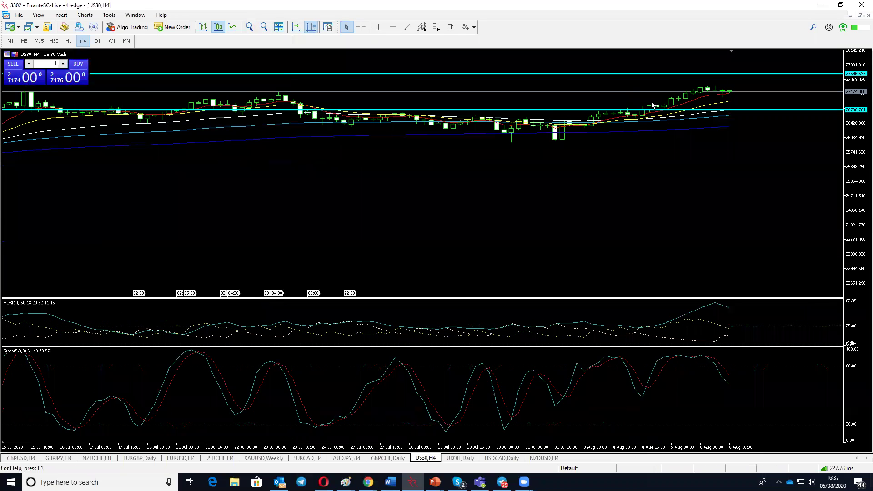
drag(859, 119, 857, 155)
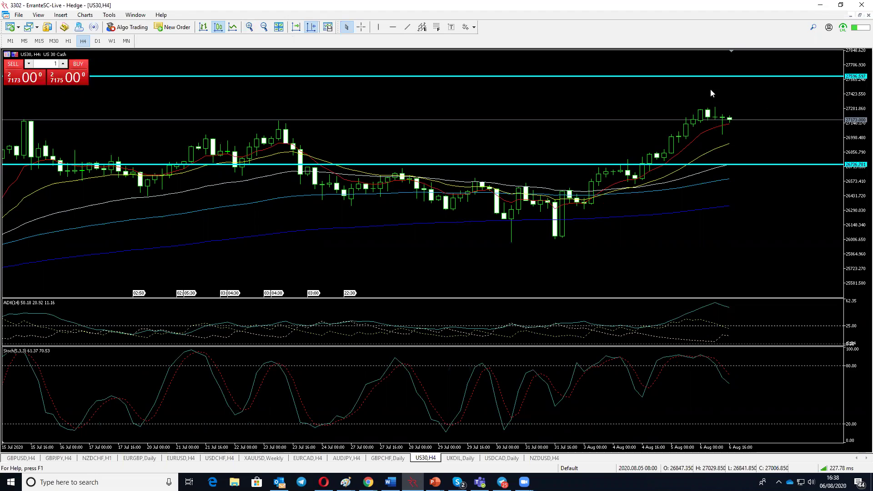
click(393, 27)
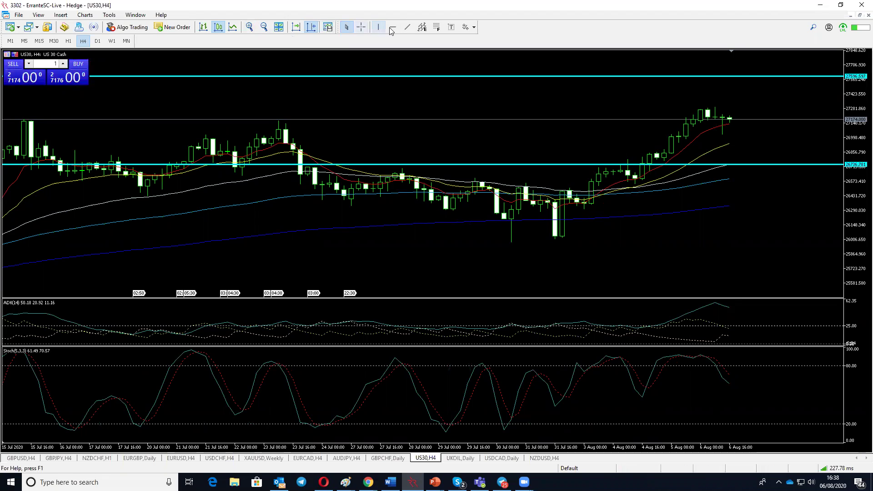
Place a cyan horizontal level at 27078.159, then zoom out twice to show history back to May.
click(290, 130)
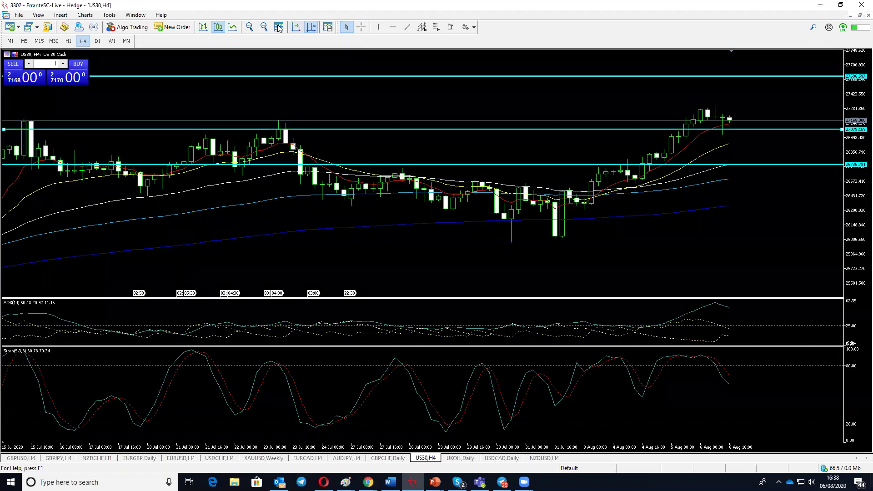
click(263, 26)
click(263, 27)
scroll(272, 223, down, 2)
scroll(255, 230, up, 2)
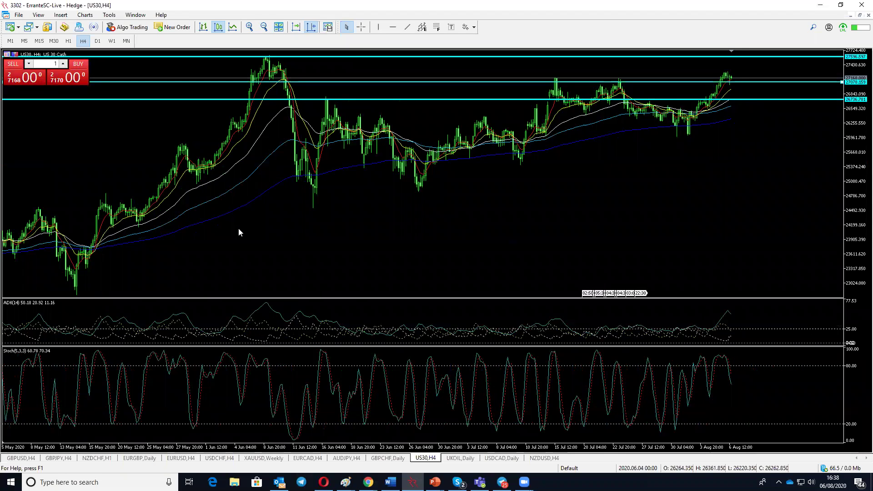